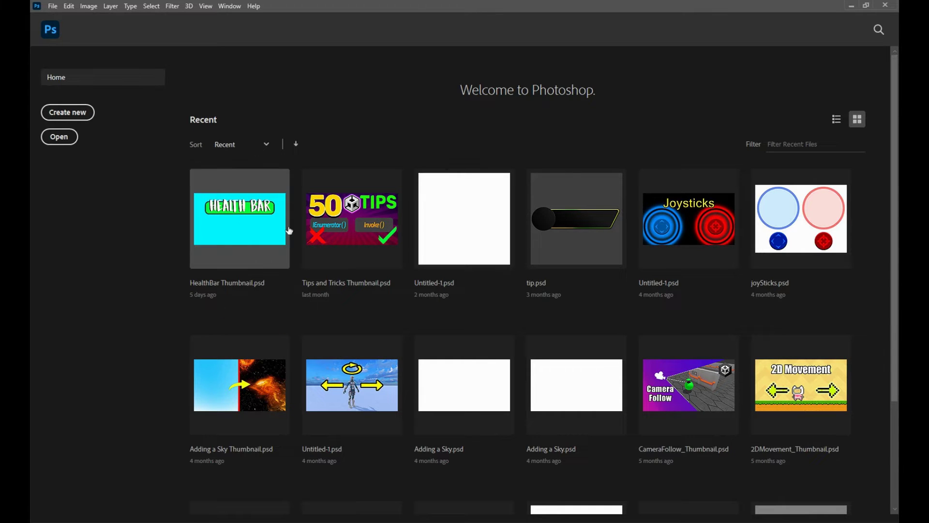
Step: Create Untitled-1, a 1280 × 720 px Custom document with a transparent background
left_click(73, 116)
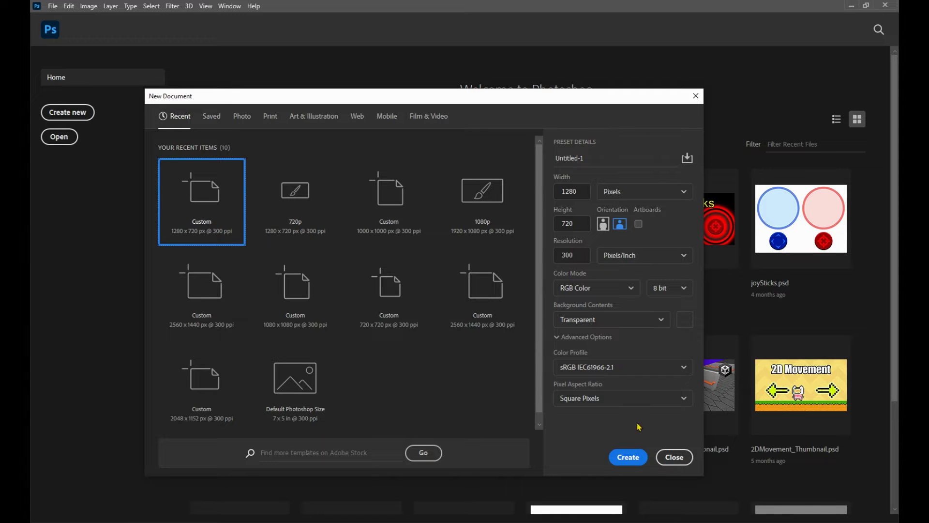
left_click(628, 457)
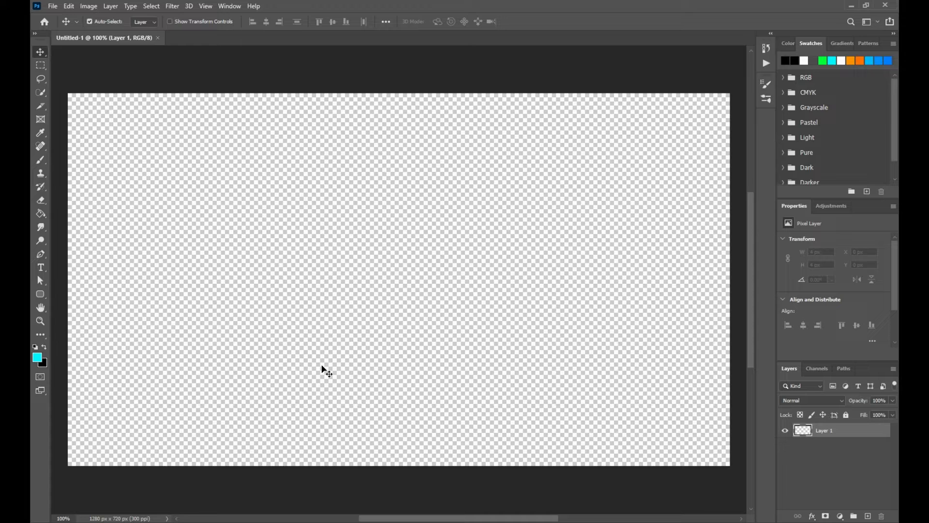
Step: Draw a wide rounded-rectangle pill across the middle of the canvas
left_click_drag(41, 294, 75, 300)
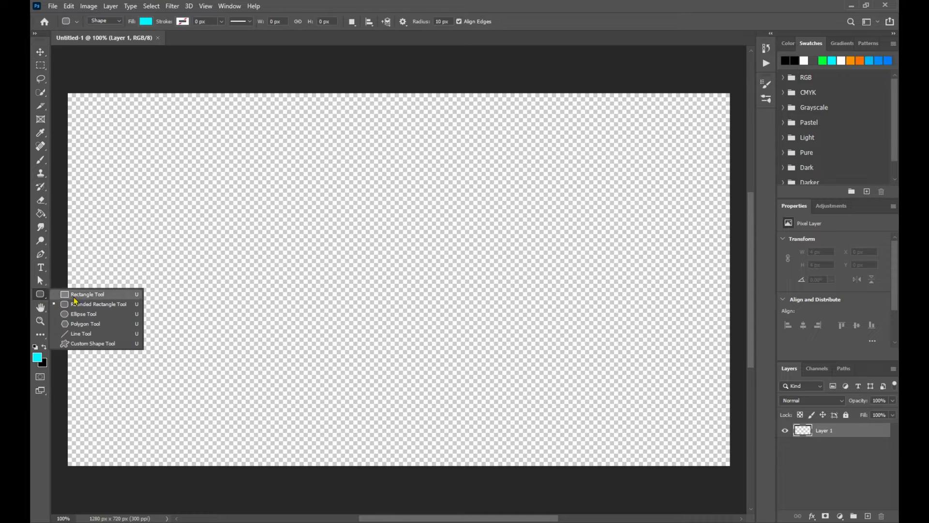
left_click(74, 299)
left_click_drag(84, 215, 710, 331)
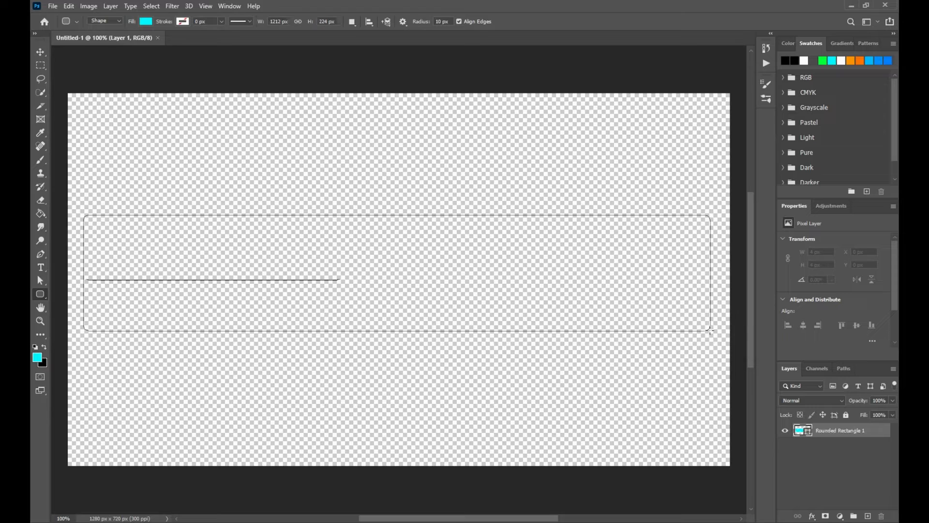
left_click_drag(873, 294, 896, 303)
scroll(867, 261, "up", 1)
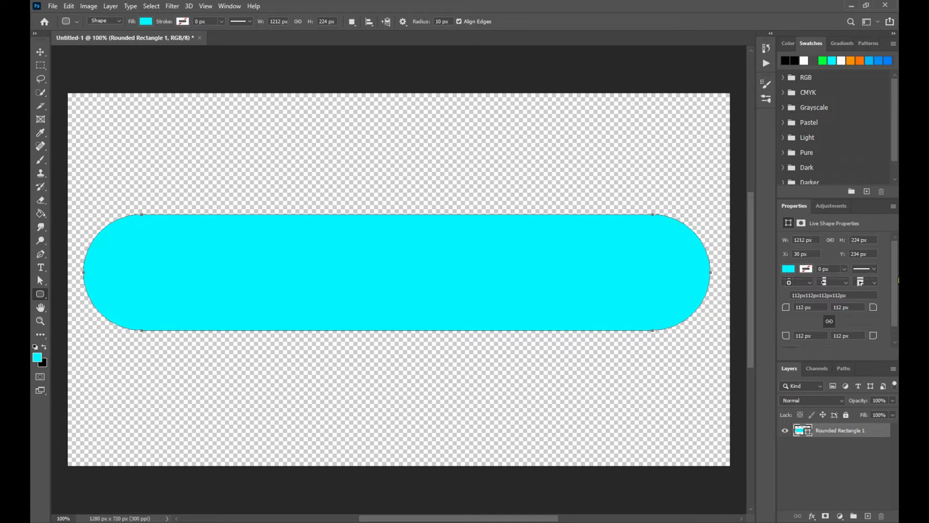
Step: Fill the pill white and nudge it down to X 34, Y 248
left_click(789, 271)
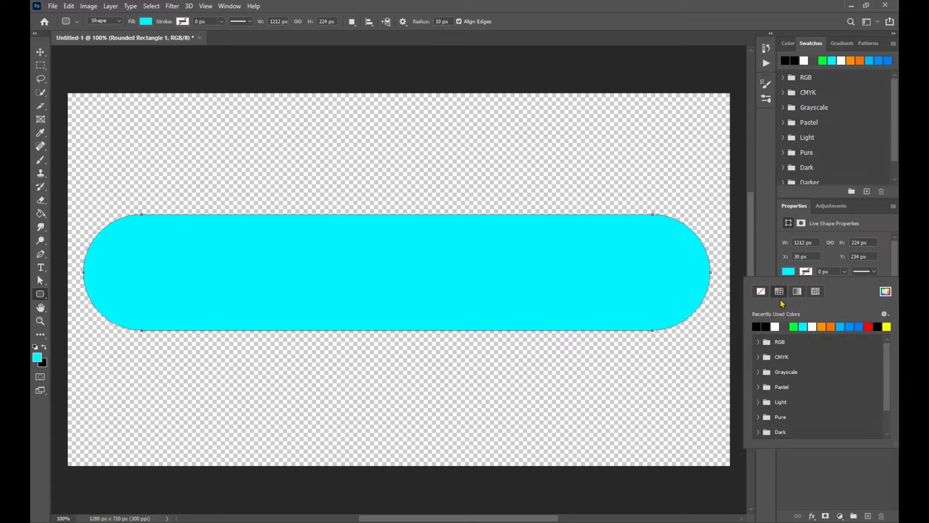
left_click(776, 326)
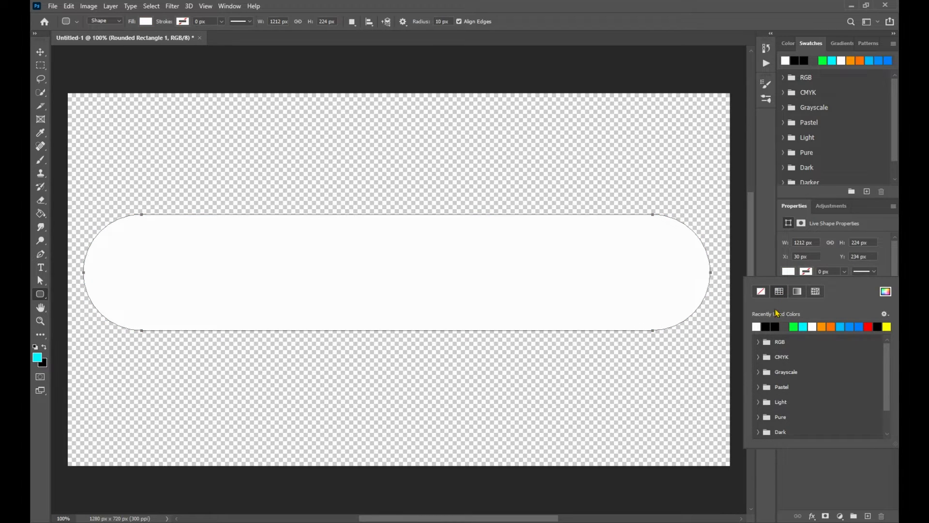
left_click(767, 263)
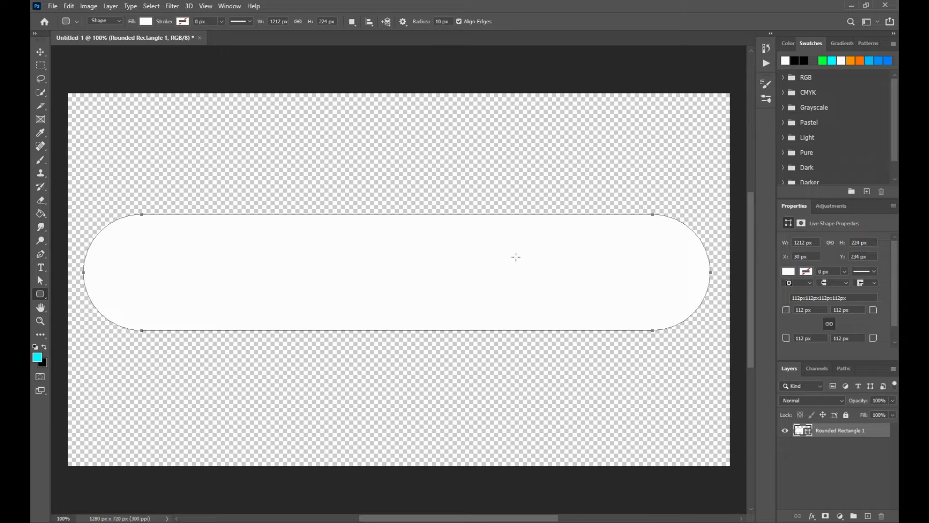
key("v")
left_click_drag(397, 268, 399, 274)
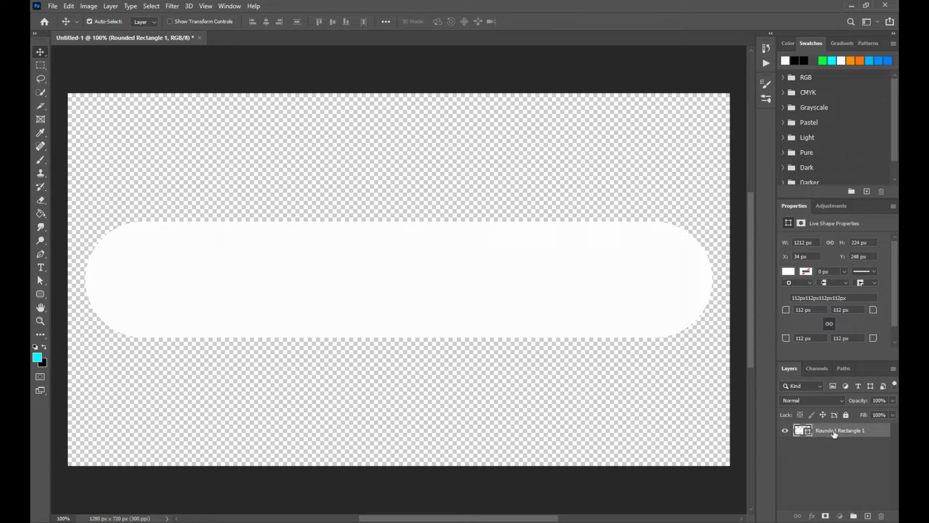
Step: Make two copies of the pill, giving the top copy a black fill at 44% opacity
key("ctrl")
key("ctrl+j")
key("ctrl+j")
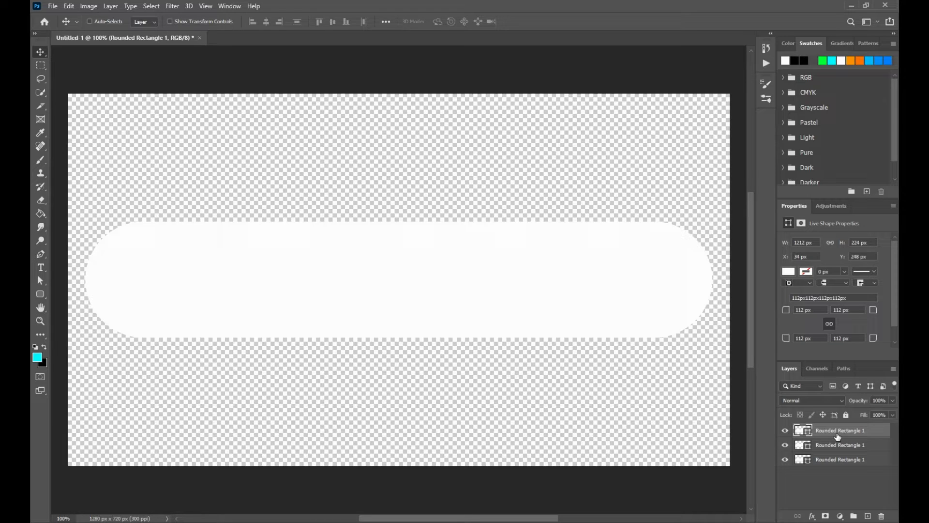
key("ctrl")
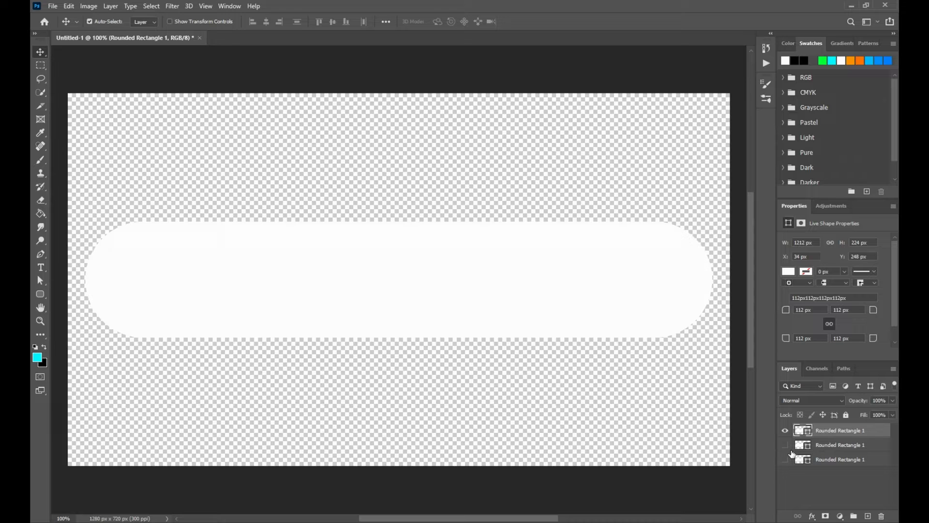
left_click(788, 271)
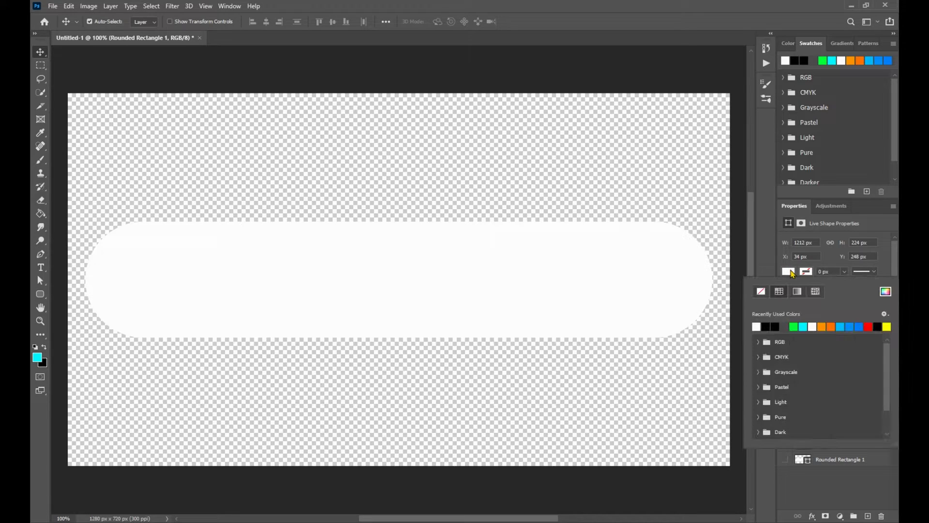
left_click(765, 326)
left_click(891, 269)
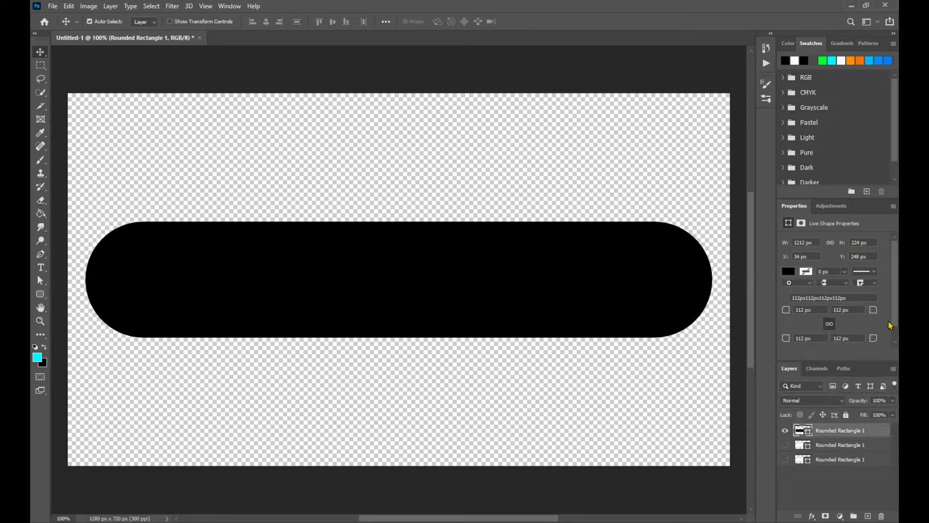
left_click_drag(858, 400, 832, 400)
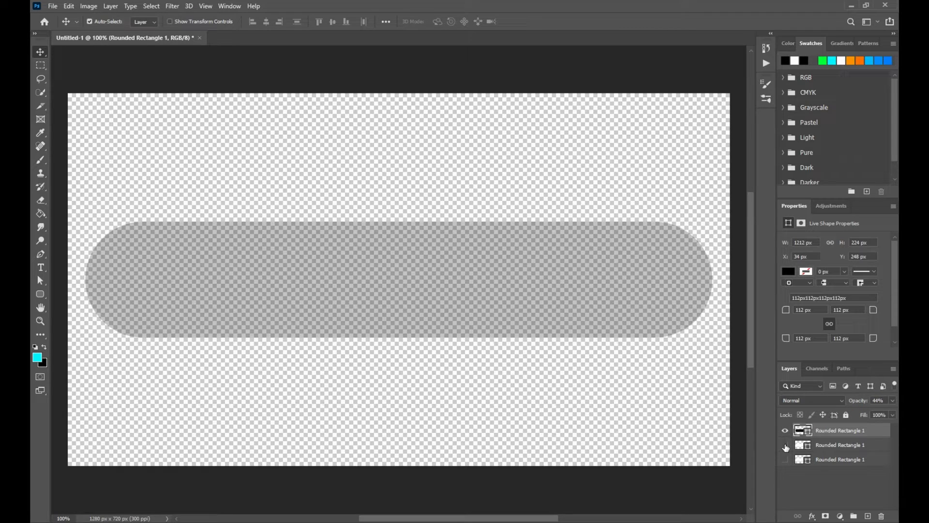
Step: Show the second copy and give it no fill with a 16 px black Outside stroke
left_click(785, 445)
left_click(825, 446)
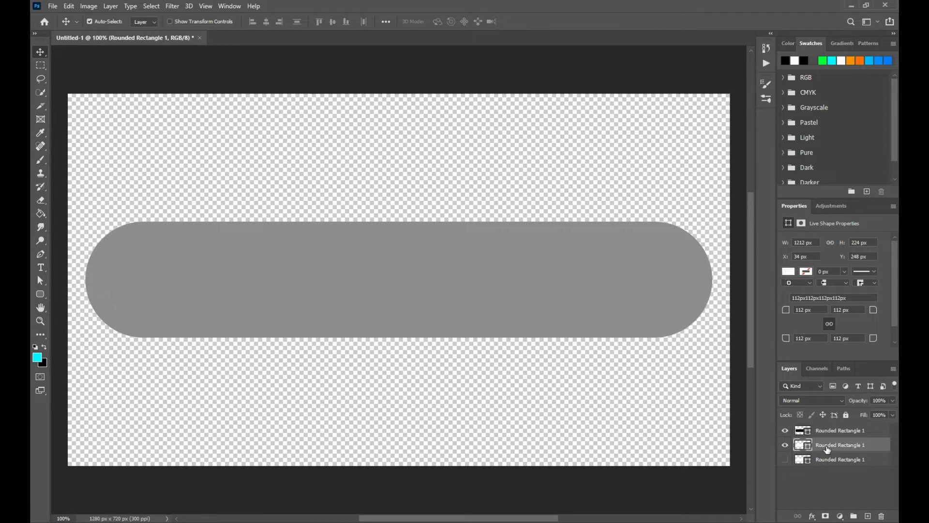
left_click(788, 271)
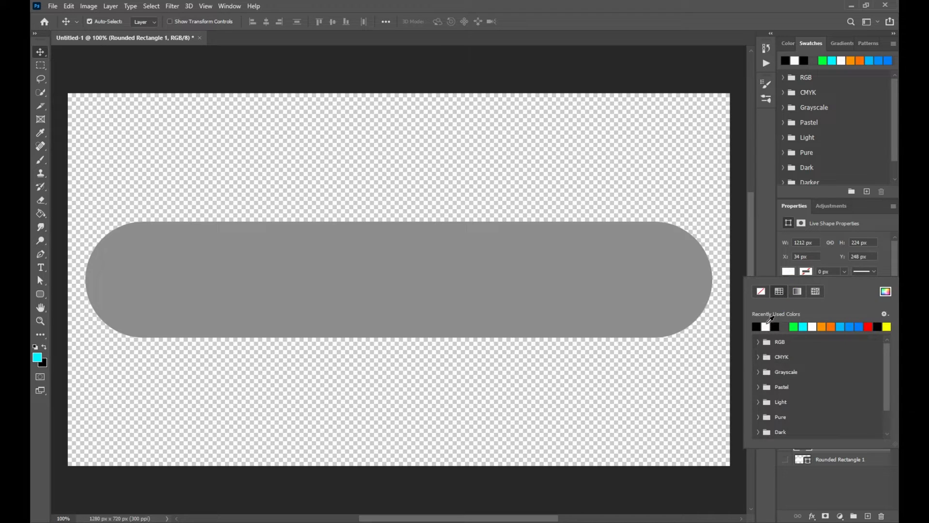
left_click(761, 291)
left_click(806, 272)
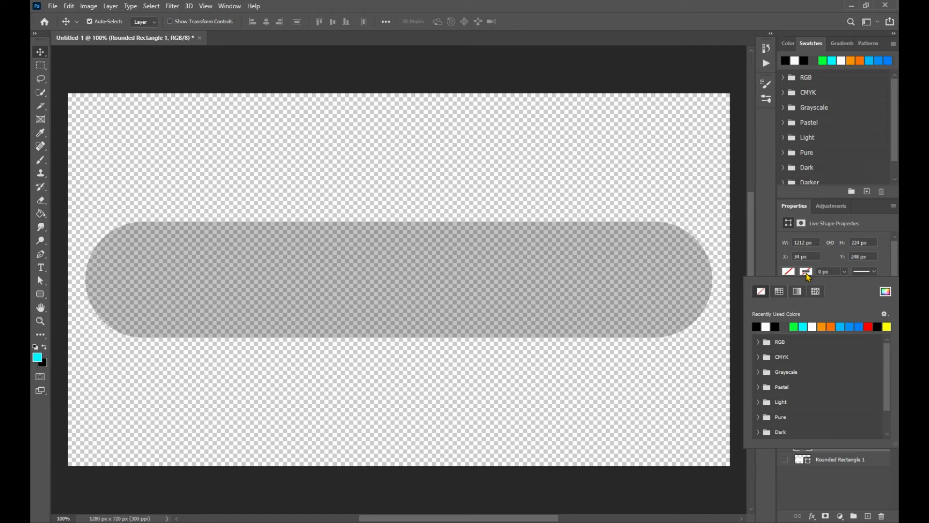
left_click(758, 325)
left_click(767, 264)
left_click(844, 271)
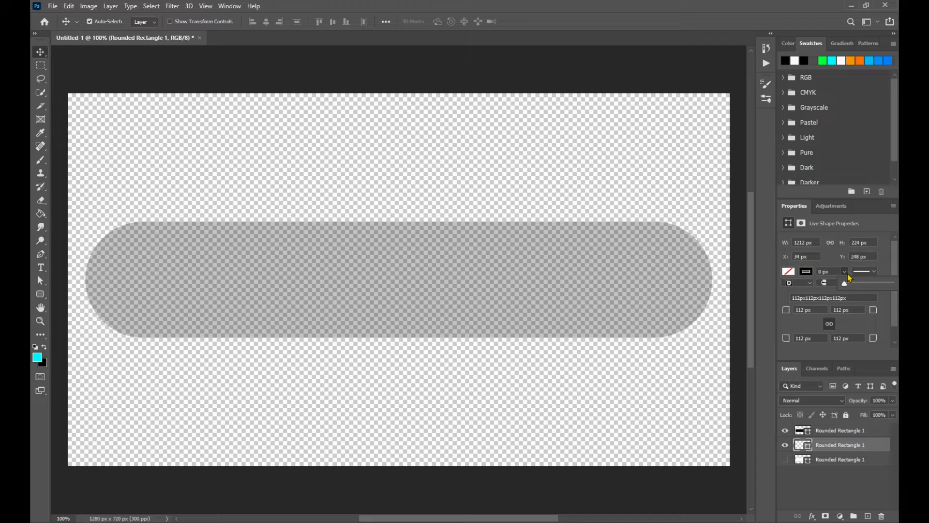
left_click_drag(848, 282, 858, 288)
left_click(810, 282)
left_click(791, 308)
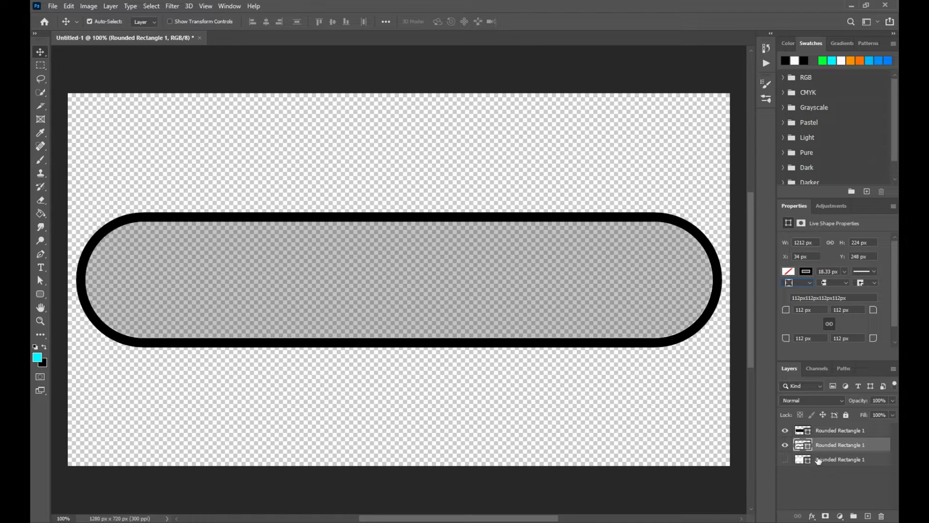
Step: Merge the outline and translucent pill into one layer with Merge Visible
right_click(839, 435)
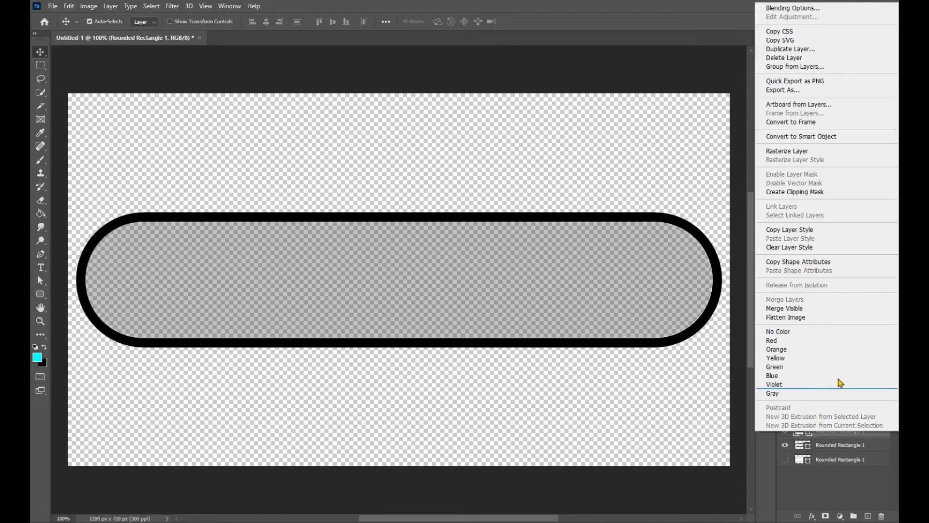
left_click(794, 309)
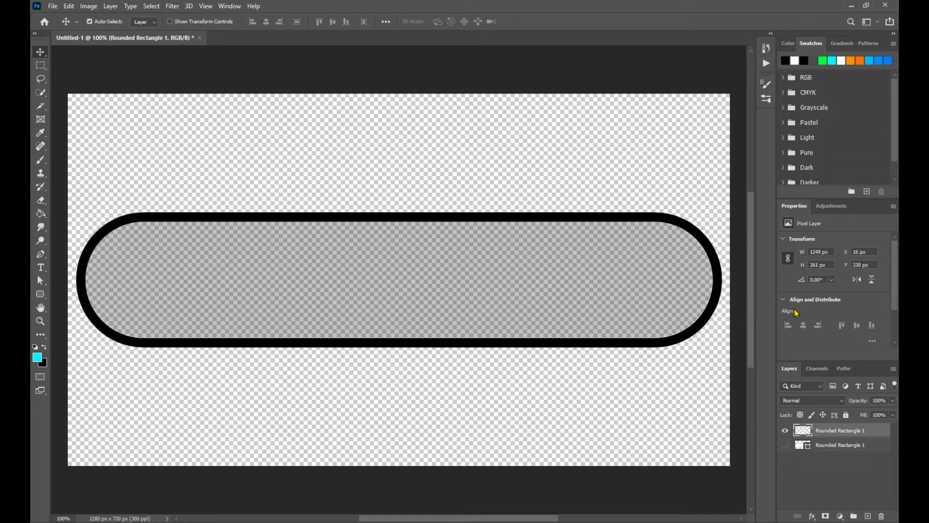
left_click(786, 429)
left_click(786, 429)
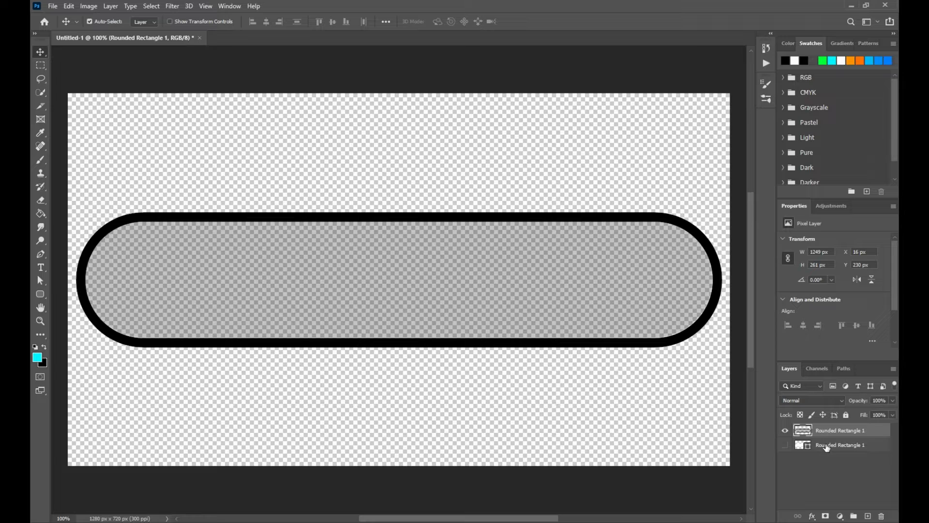
Step: Quick Export the outline image as HealthBarBG.png into the Pictures/Unity folder
left_click(53, 6)
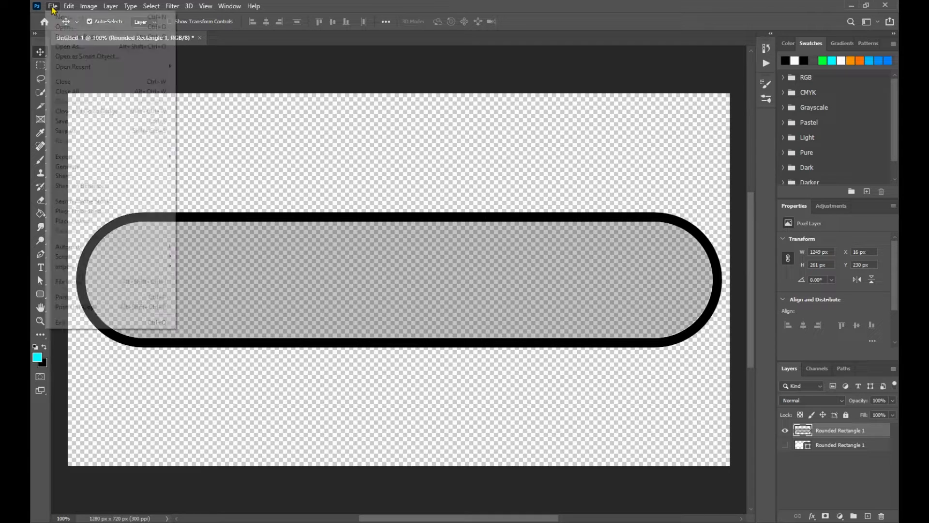
mouse_move(167, 157)
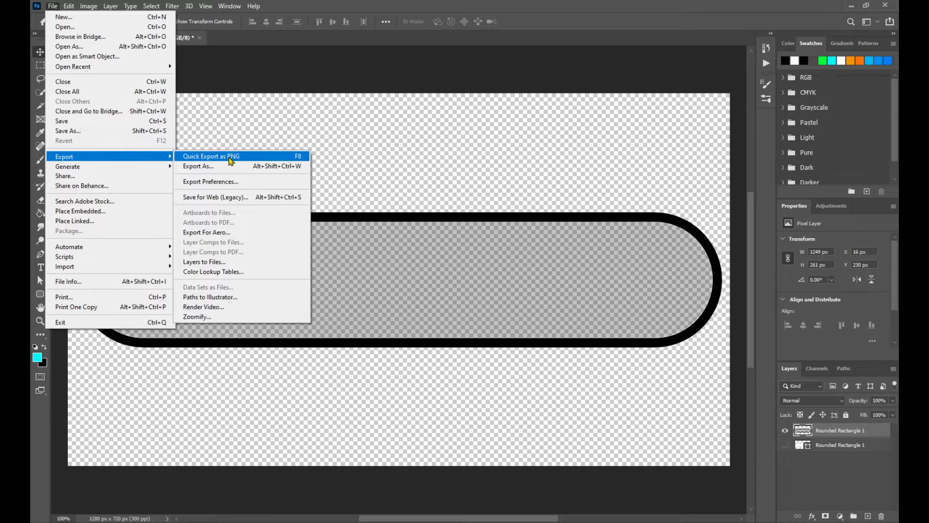
left_click(230, 157)
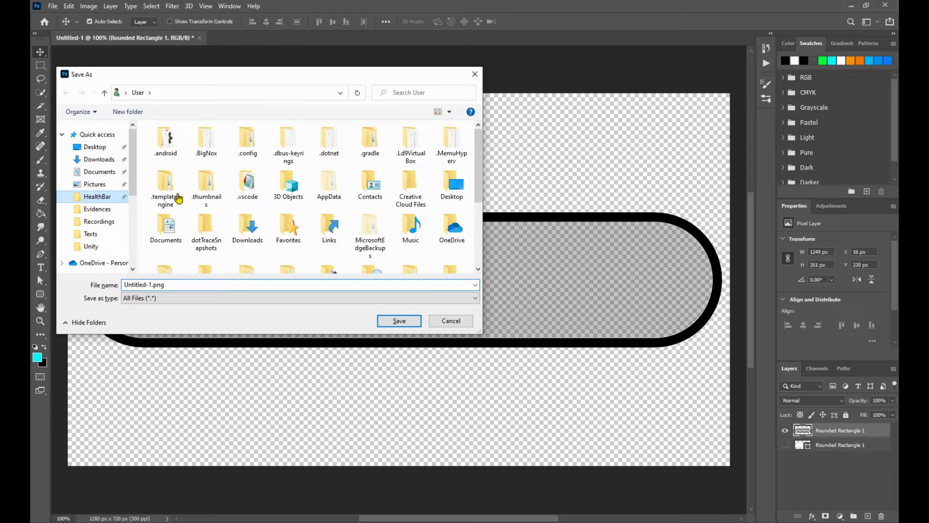
double_click(182, 165)
double_click(198, 145)
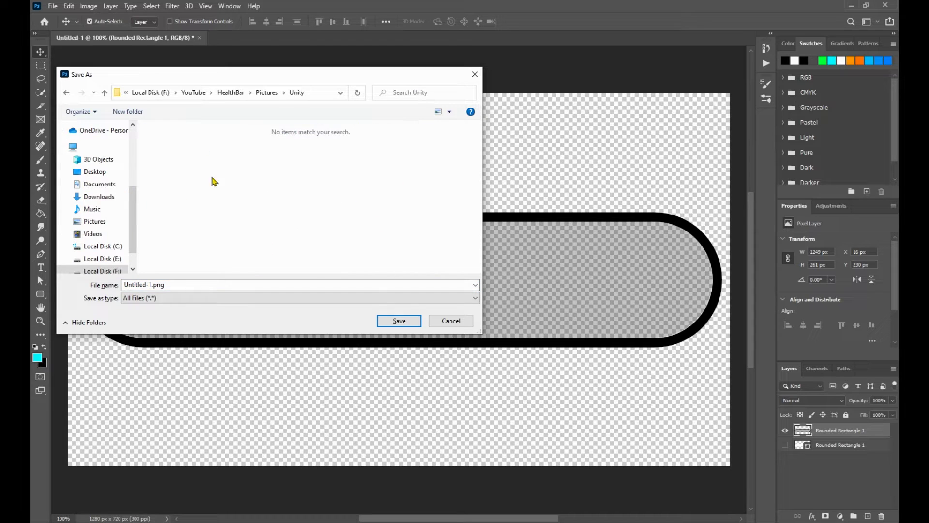
double_click(145, 285)
type("HealthBar")
key("BackSpace")
key("BackSpace")
key("BackSpace")
key("BackSpace")
key("BackSpace")
key("BackSpace")
key("BackSpace")
key("BackSpace")
key("BackSpace")
type("He")
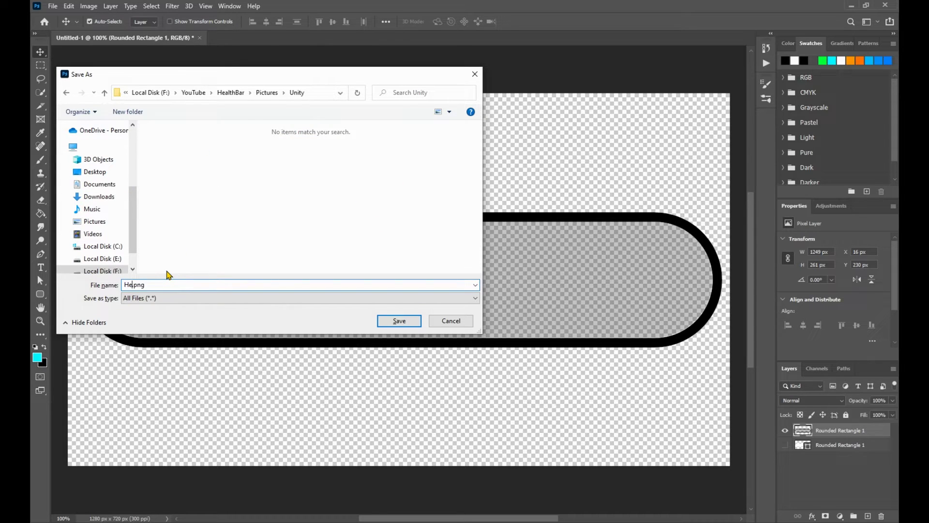
type("althBarBG")
left_click(393, 321)
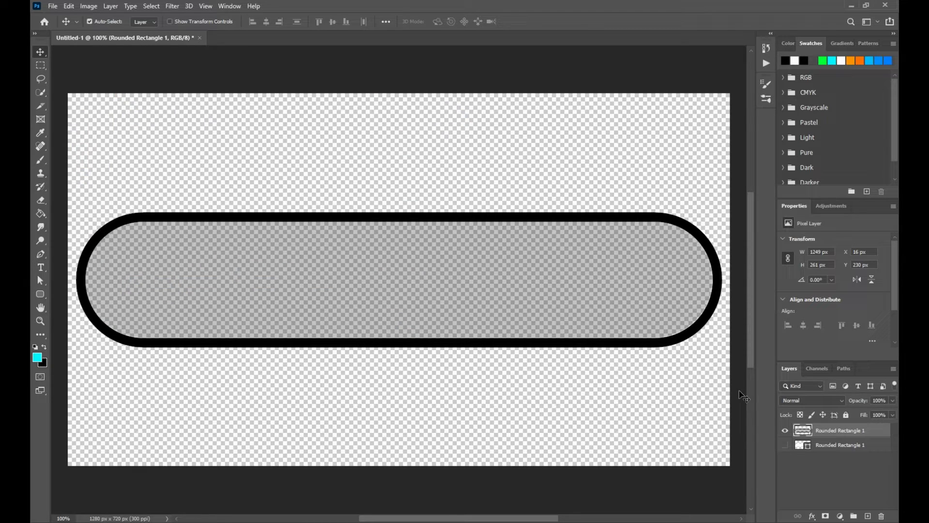
Step: Show only the white pill and export it as HealthBarFill.png
left_click(785, 430)
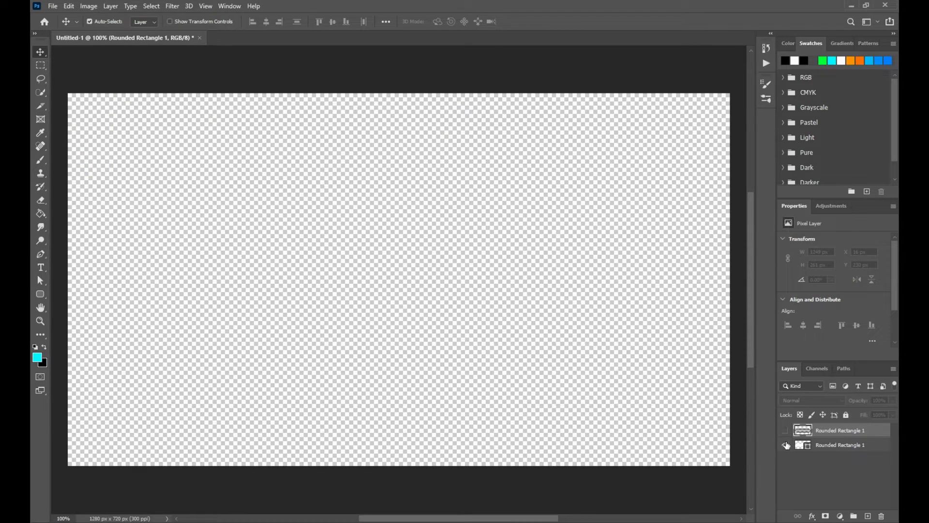
left_click(785, 444)
left_click(52, 5)
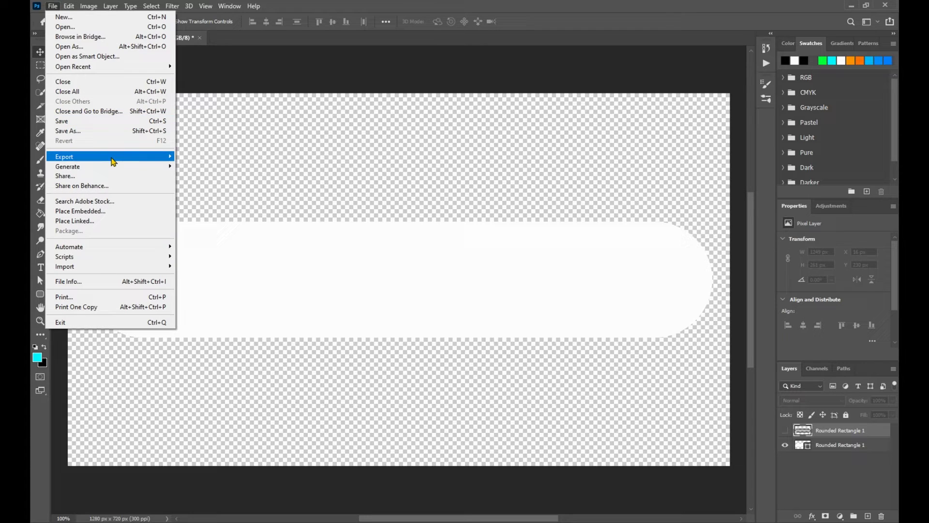
mouse_move(114, 158)
left_click(230, 156)
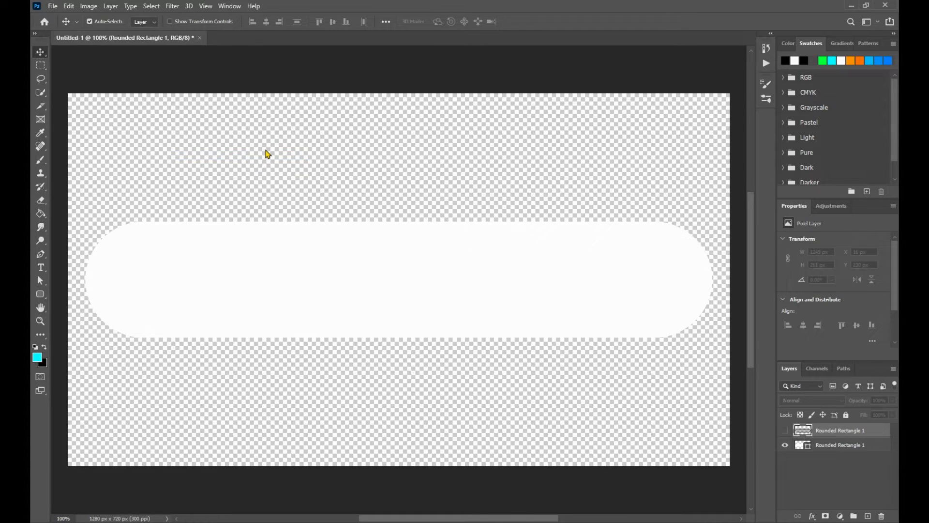
type("HealthBar")
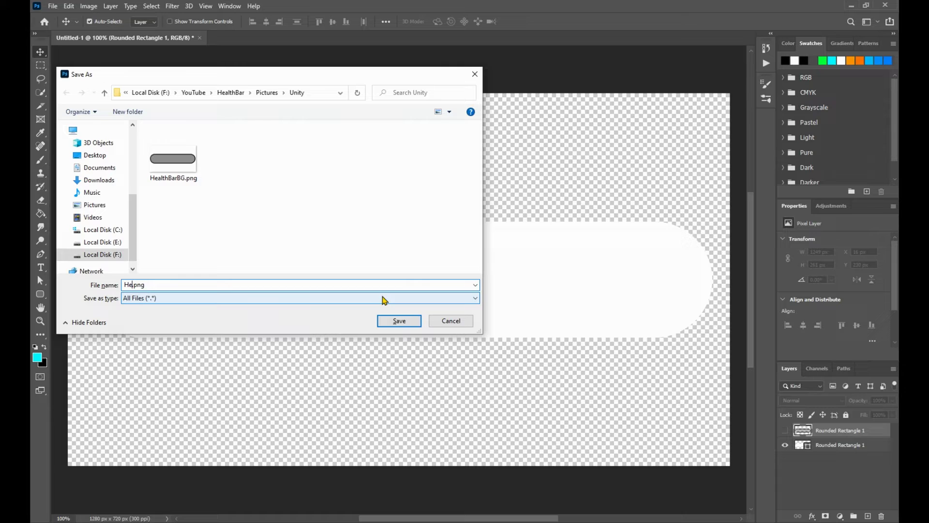
type("Fill")
left_click(400, 322)
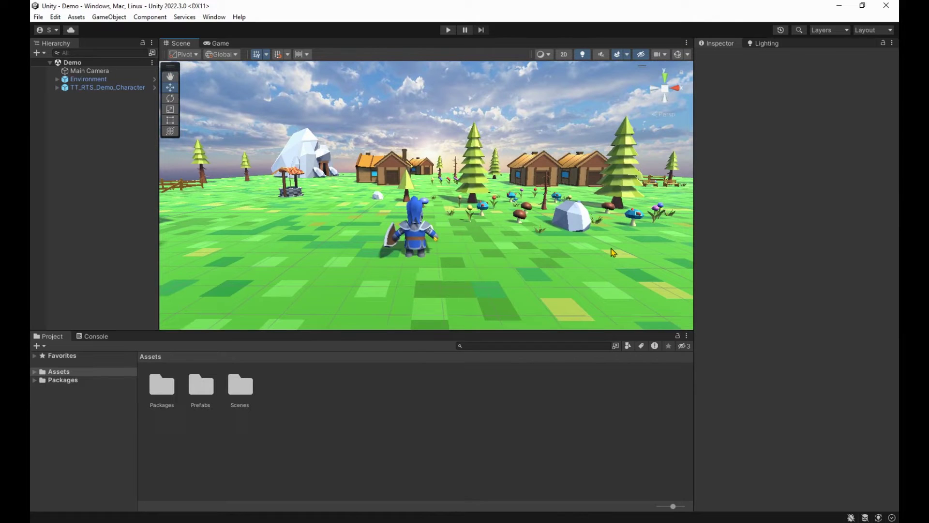
Step: Orbit the Scene view until the TT_RTS_Demo_Character knight is framed up close
left_click_drag(313, 209, 677, 249, "alt")
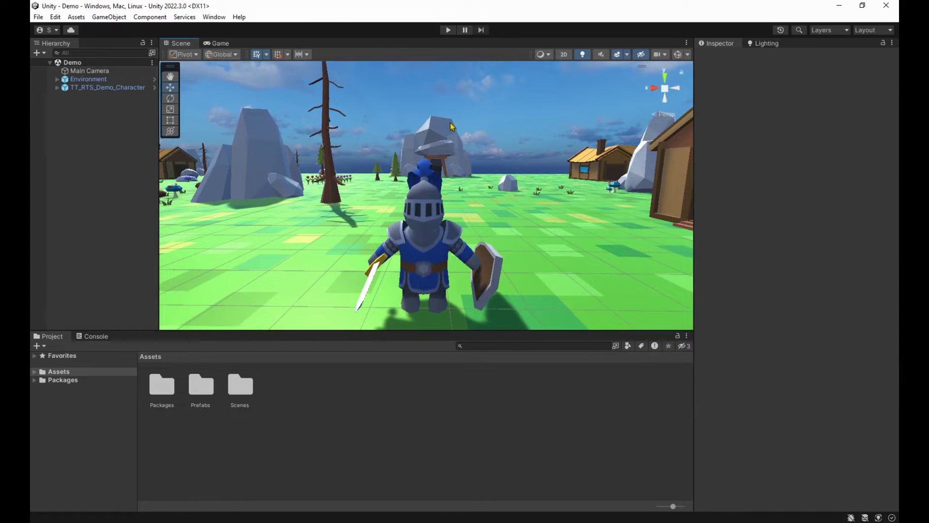
left_click_drag(373, 239, 373, 241, "alt")
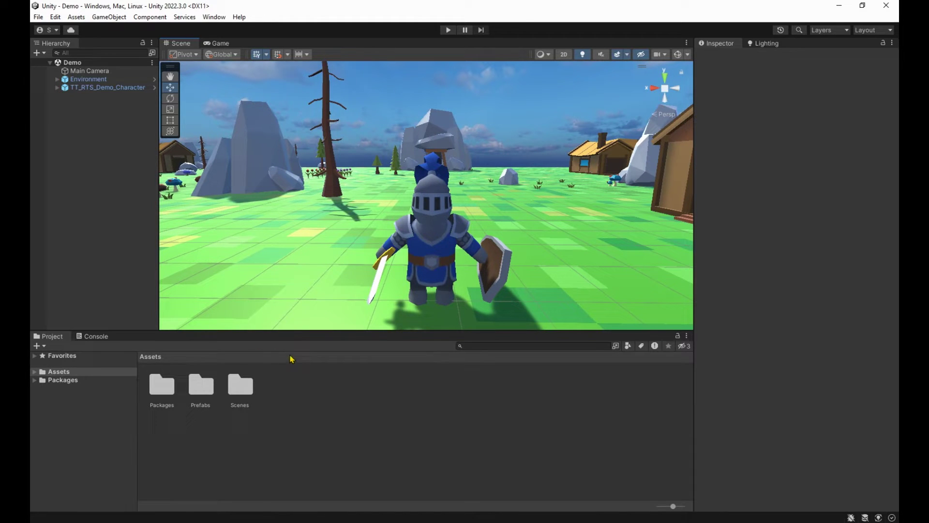
Step: Create a new folder named Sprites in Assets
right_click(285, 391)
mouse_move(348, 116)
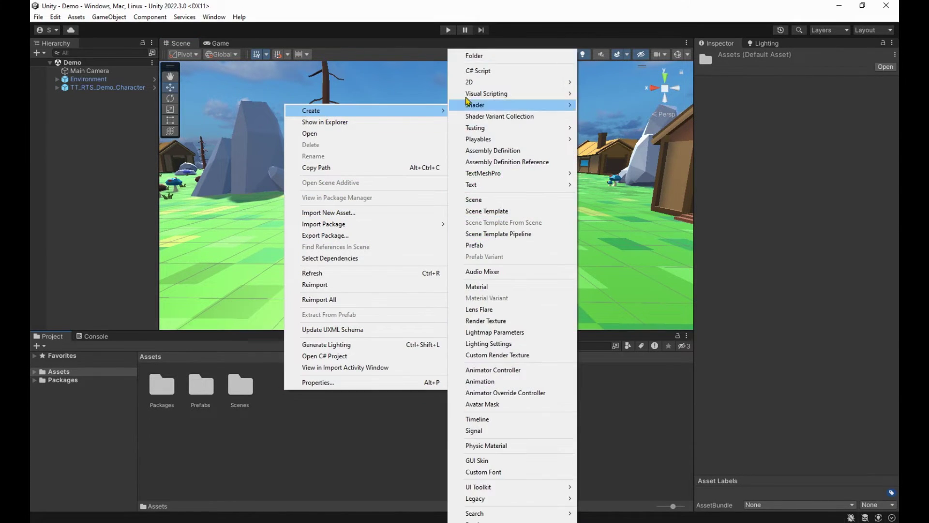
left_click(491, 58)
type("Sprites")
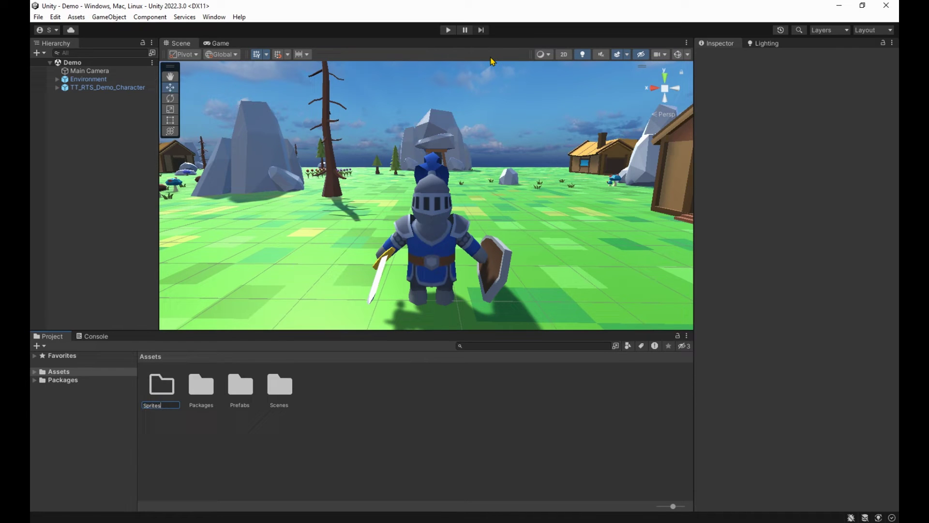
key("Return")
Step: Import HealthBarBG.png and HealthBarFill.png into the Sprites folder
right_click(395, 377)
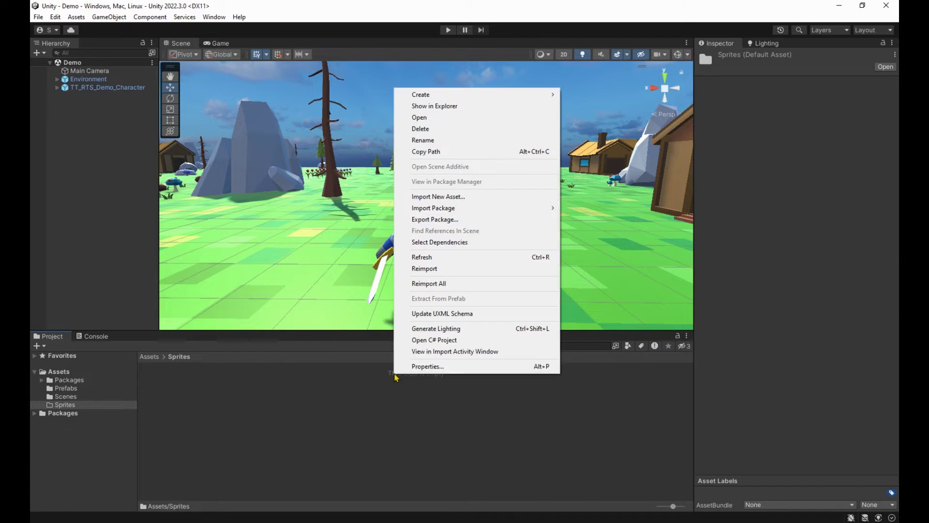
left_click(462, 198)
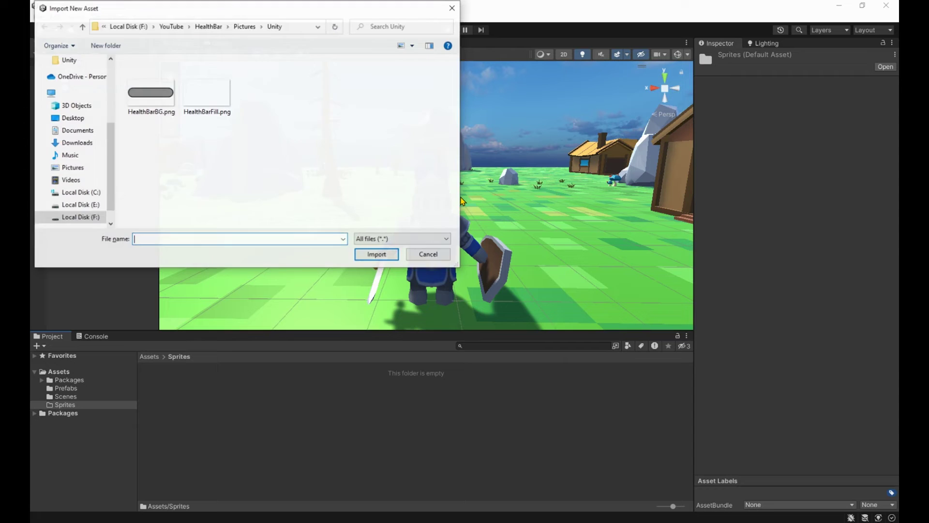
left_click_drag(140, 145, 232, 97)
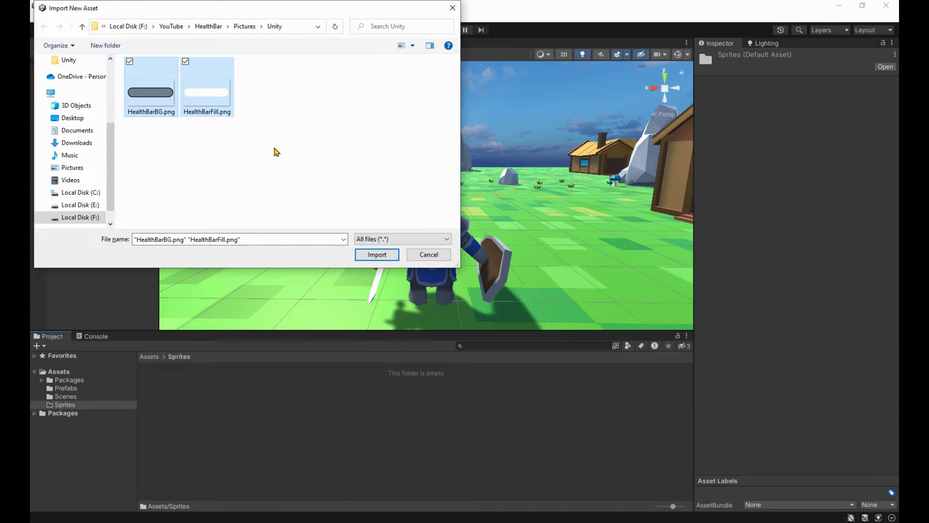
left_click(378, 255)
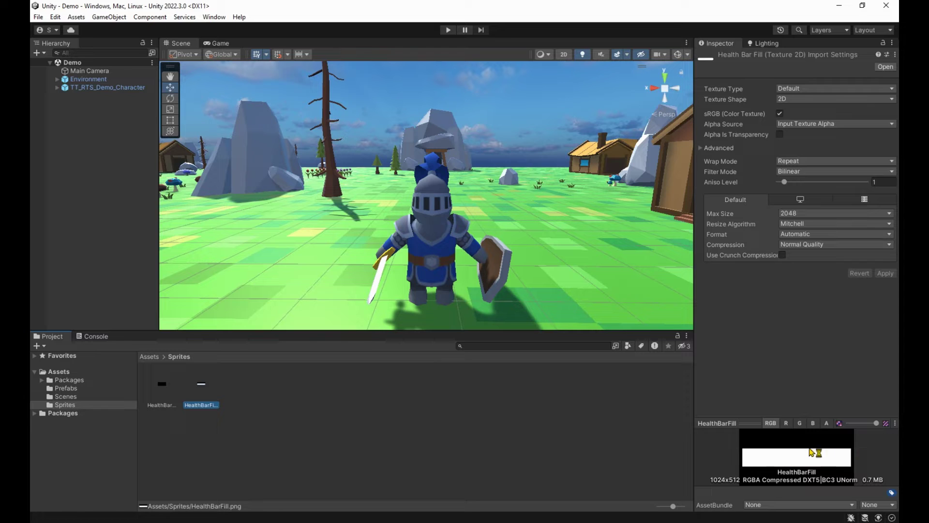
Step: Set HealthBarFill's Texture Type to Sprite (2D and UI) and apply
left_click(376, 417)
left_click(199, 387)
left_click(802, 92)
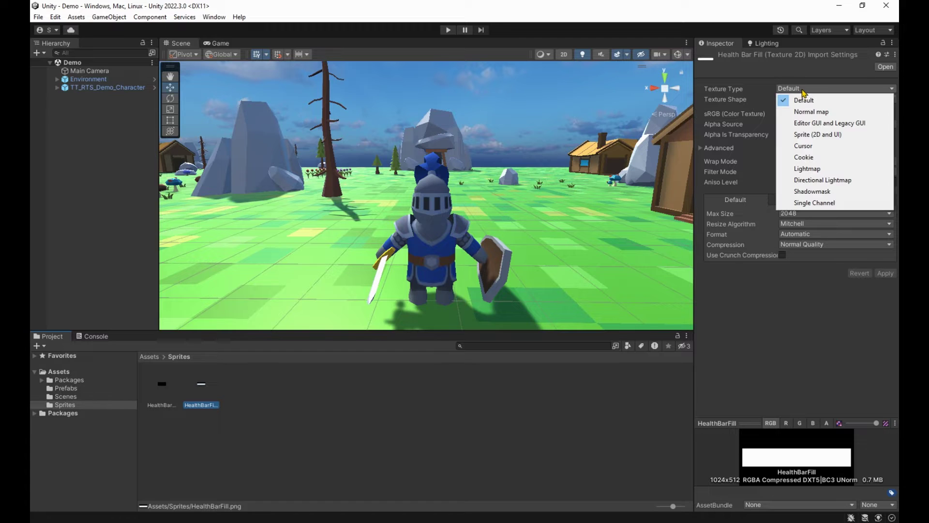
left_click(816, 135)
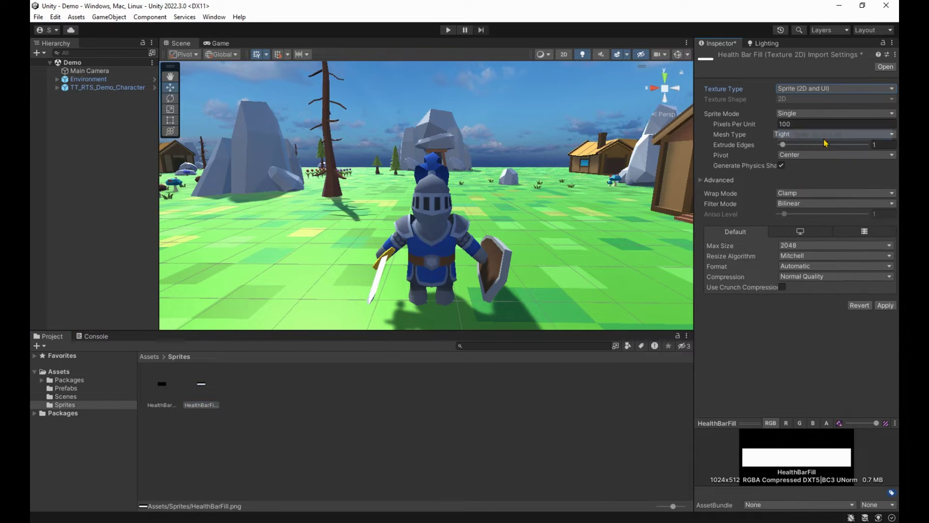
left_click(887, 316)
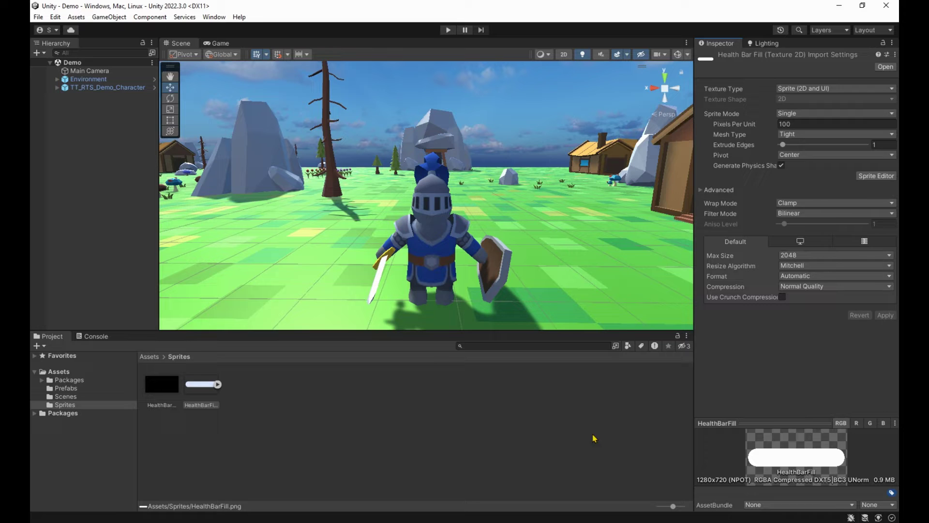
Step: Set HealthBarBG's Texture Type to Sprite (2D and UI) and apply
key("Left")
left_click(802, 89)
left_click(816, 136)
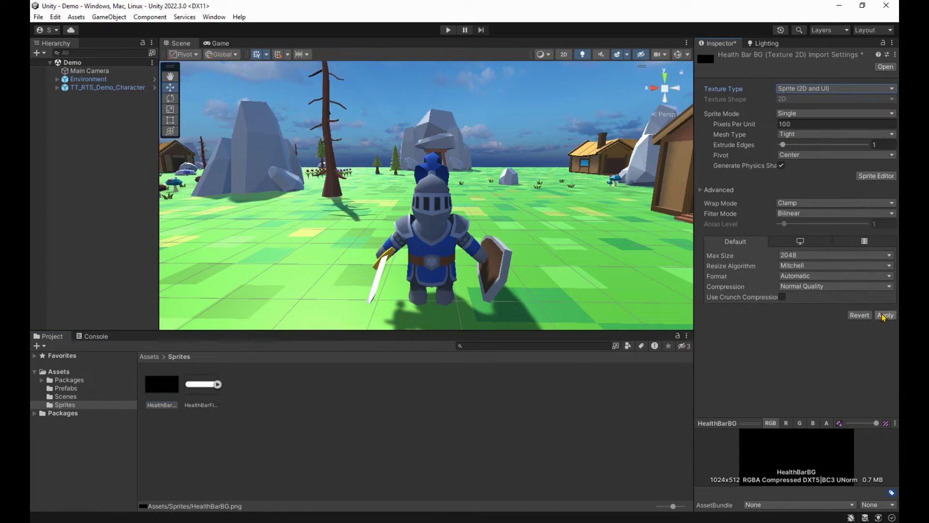
left_click(884, 316)
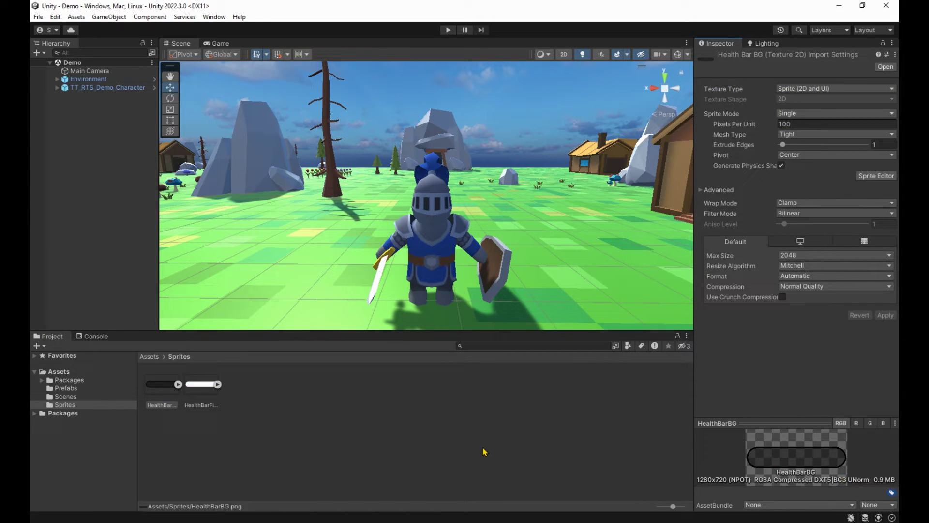
left_click(299, 429)
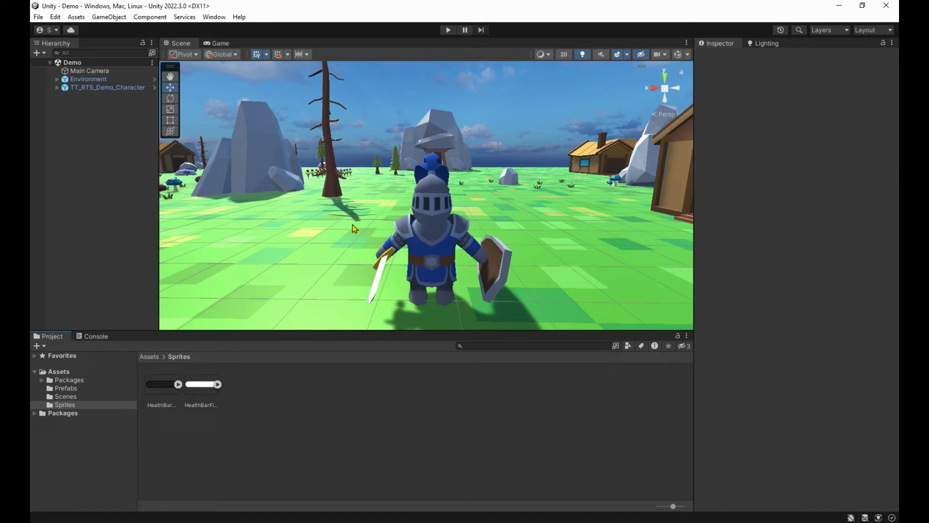
Step: Add a UI Canvas to the scene and name it HealthBar
right_click(81, 135)
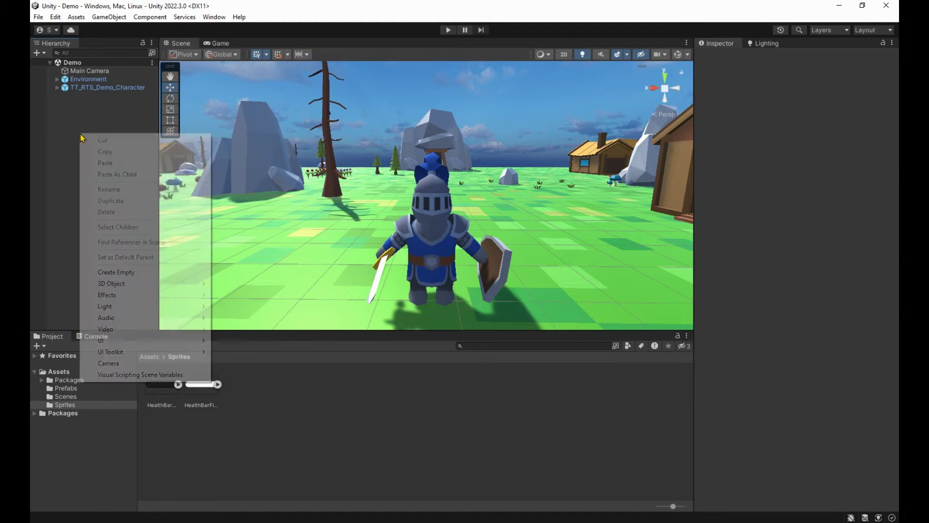
mouse_move(138, 342)
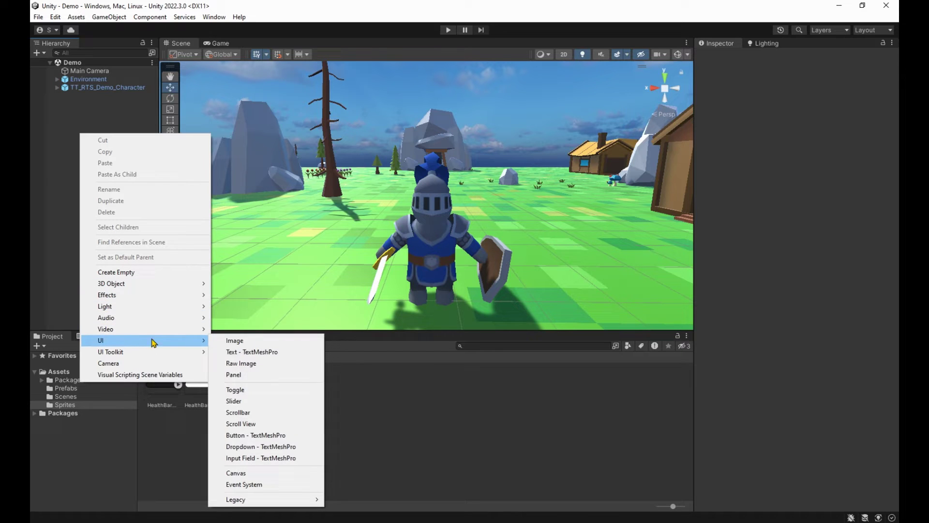
left_click(262, 474)
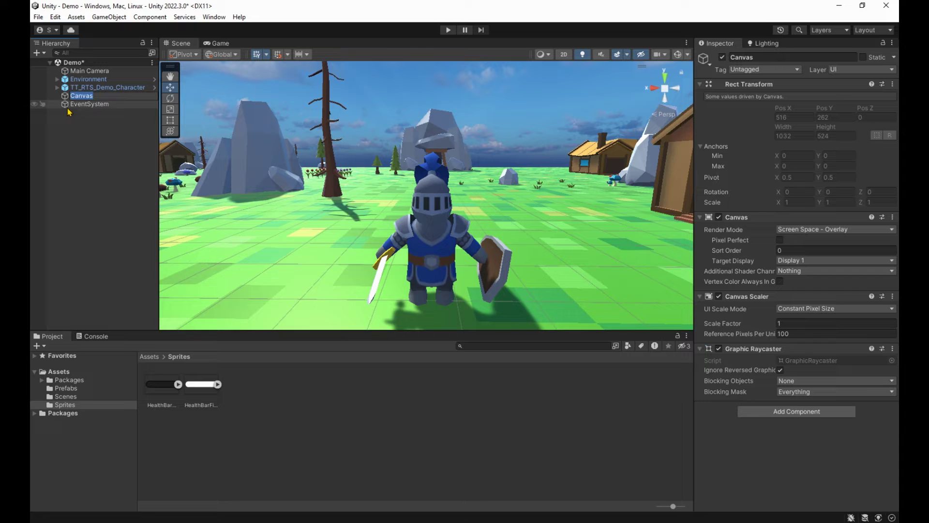
type("Hea")
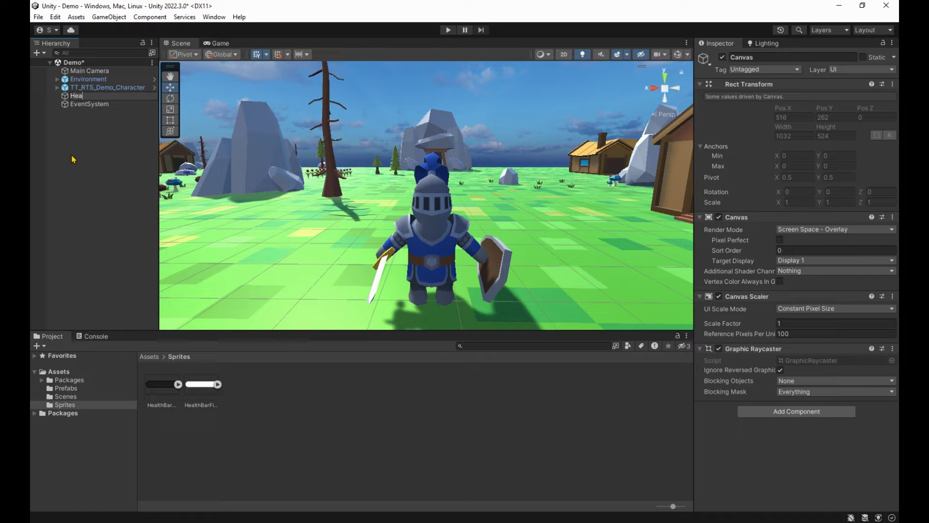
type("lthBar")
key("Return")
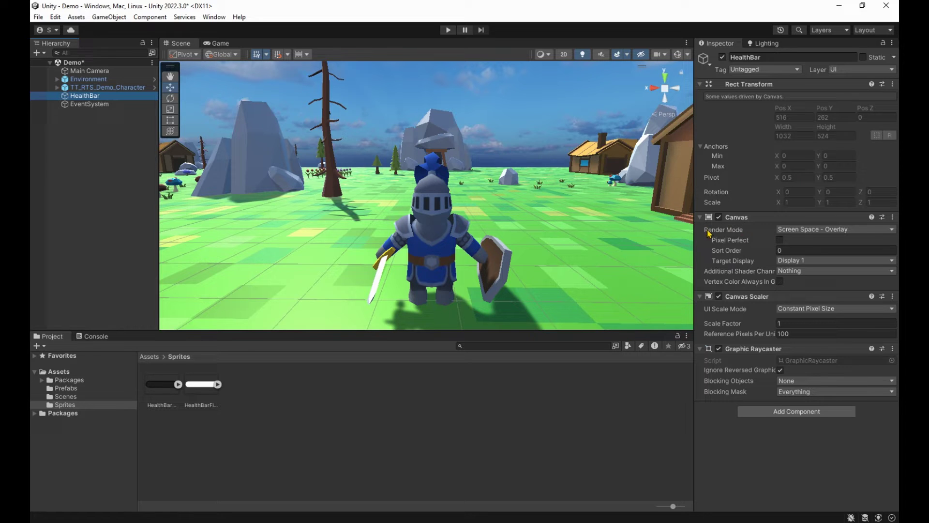
Step: Switch the canvas to World Space and reset its Rect Transform to 0,0,0 and 100 × 100
left_click(809, 231)
left_click(798, 263)
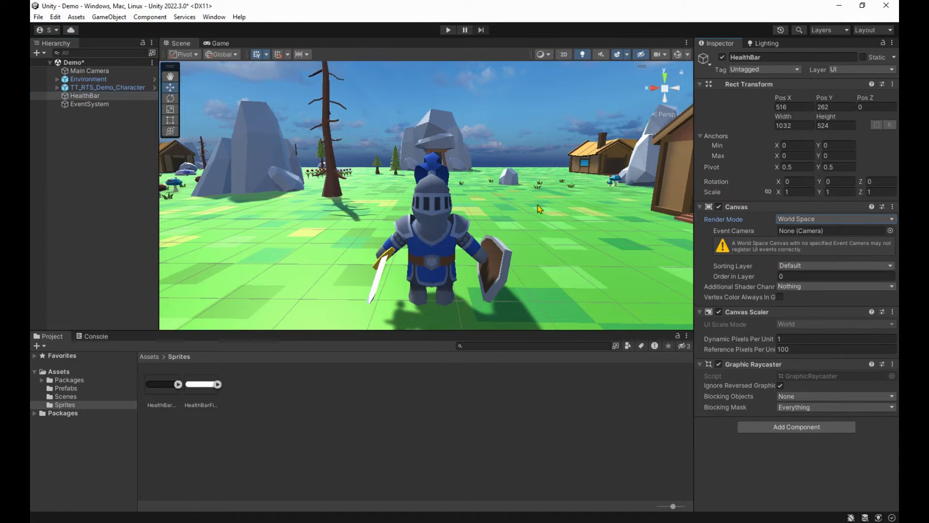
key("f")
left_click_drag(396, 193, 438, 205, "alt")
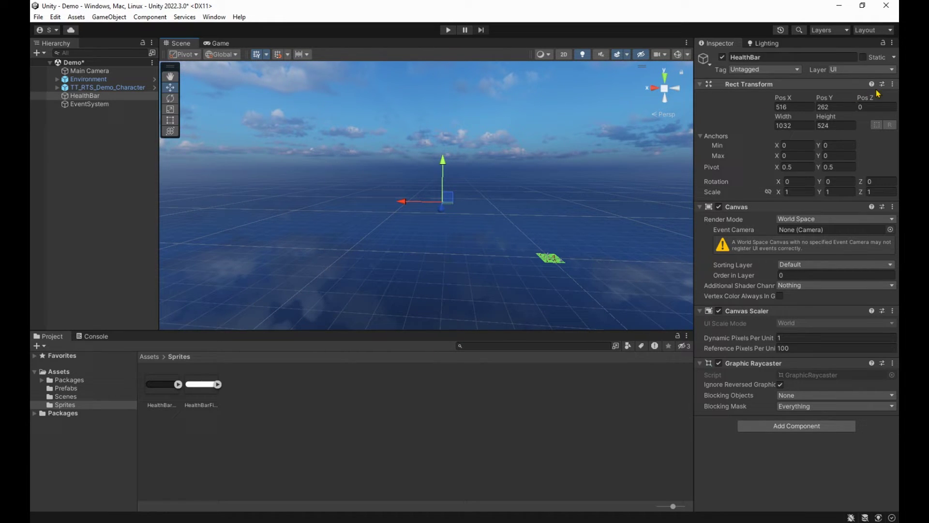
left_click(893, 84)
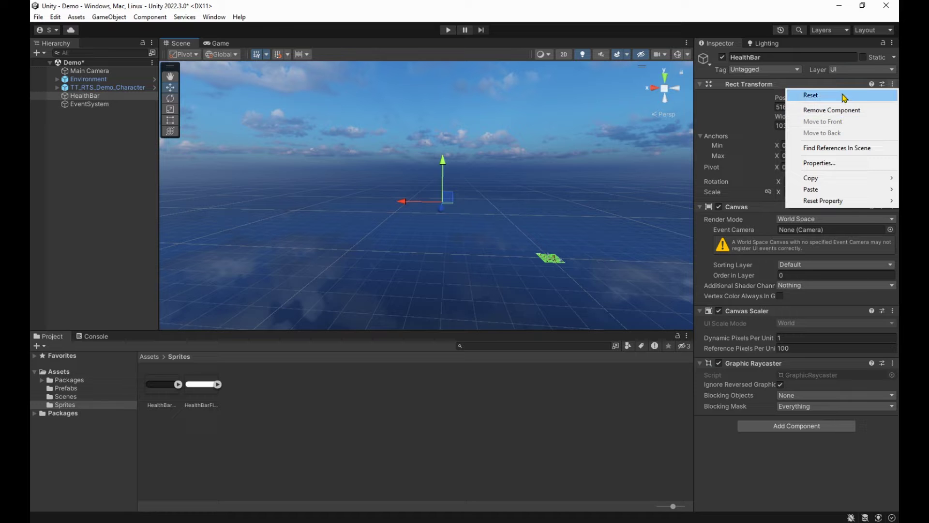
left_click(844, 95)
Step: Add a UI Image named BG inside the HealthBar canvas
key("f")
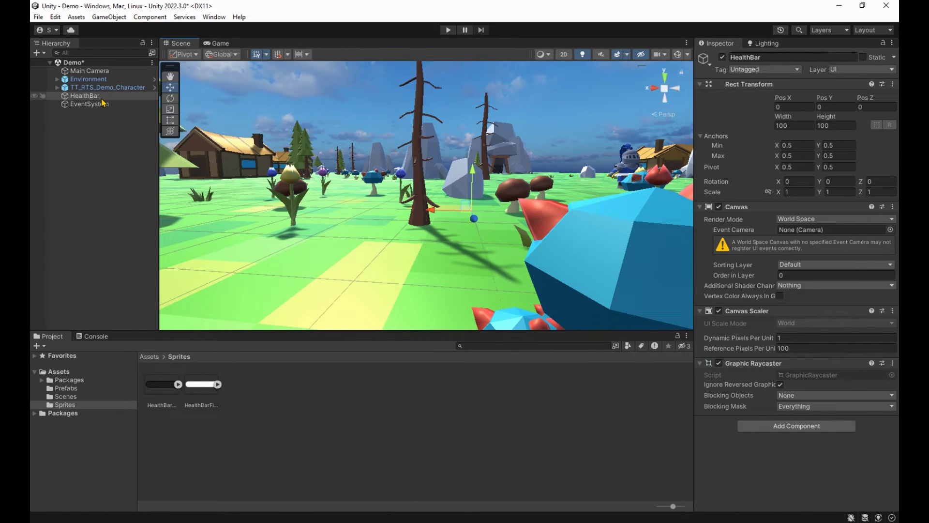
right_click(103, 100)
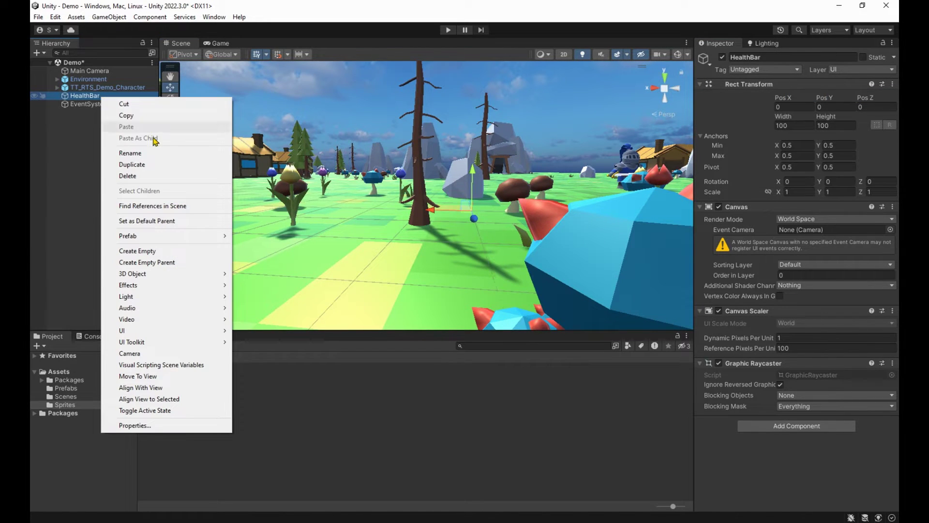
mouse_move(188, 334)
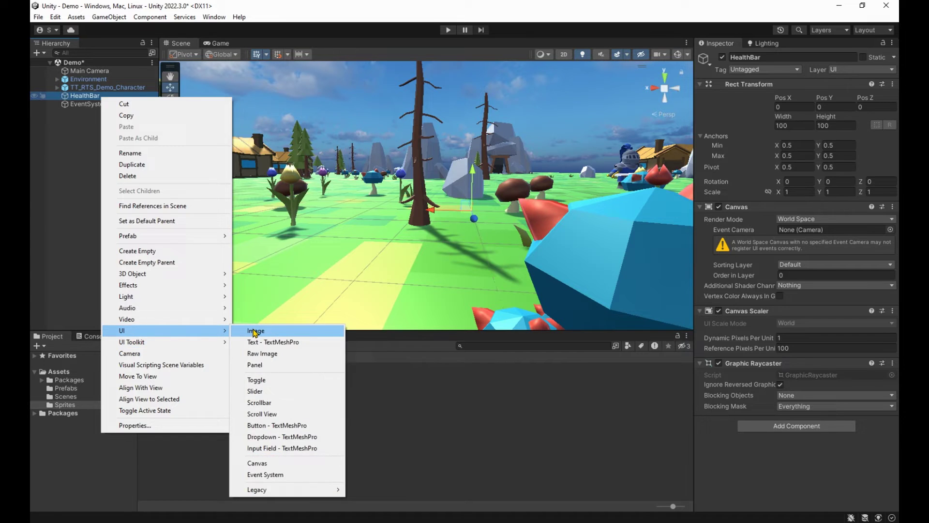
left_click(254, 331)
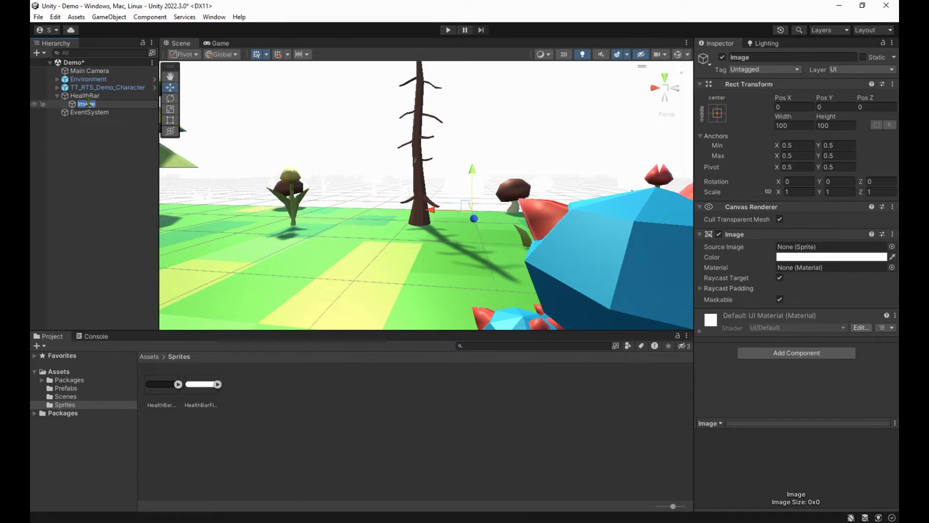
type("BG")
key("Return")
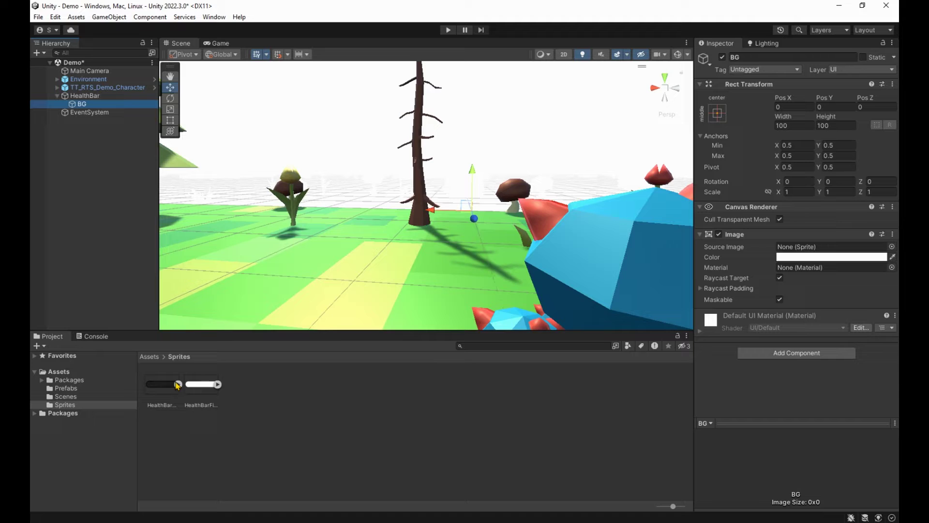
Step: Assign the HealthBarBG sprite to the BG image's Source Image
mouse_move(178, 385)
left_mouse_down()
mouse_move(553, 318)
mouse_move(808, 249)
left_mouse_up()
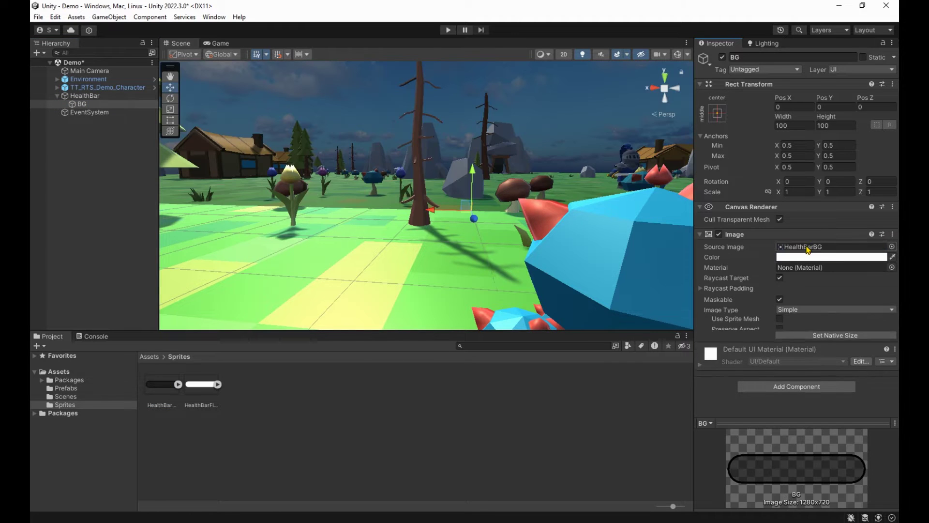
key("f")
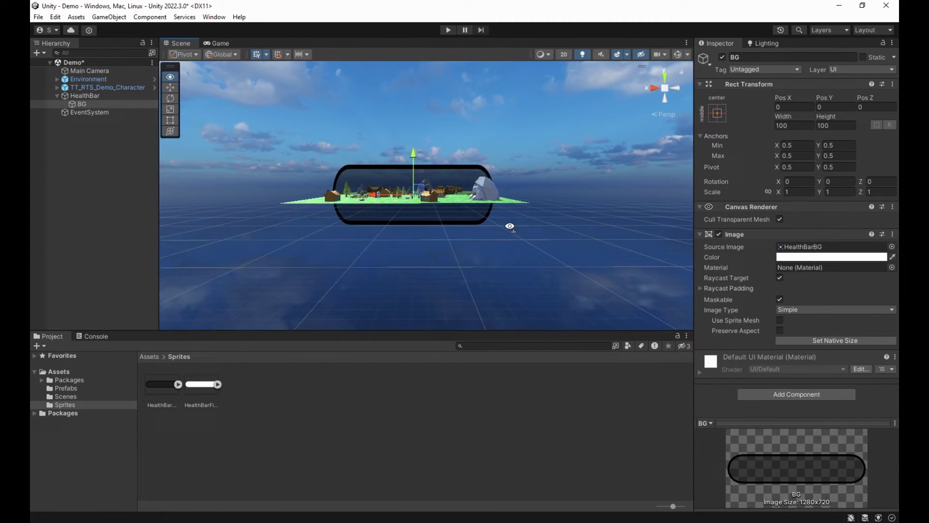
left_click_drag(511, 226, 502, 225, "alt")
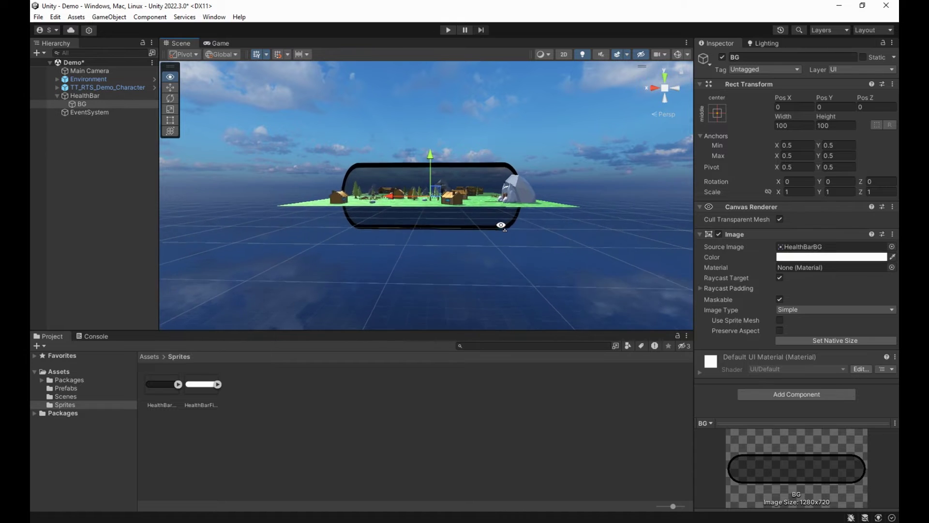
scroll(420, 212, "up", 6)
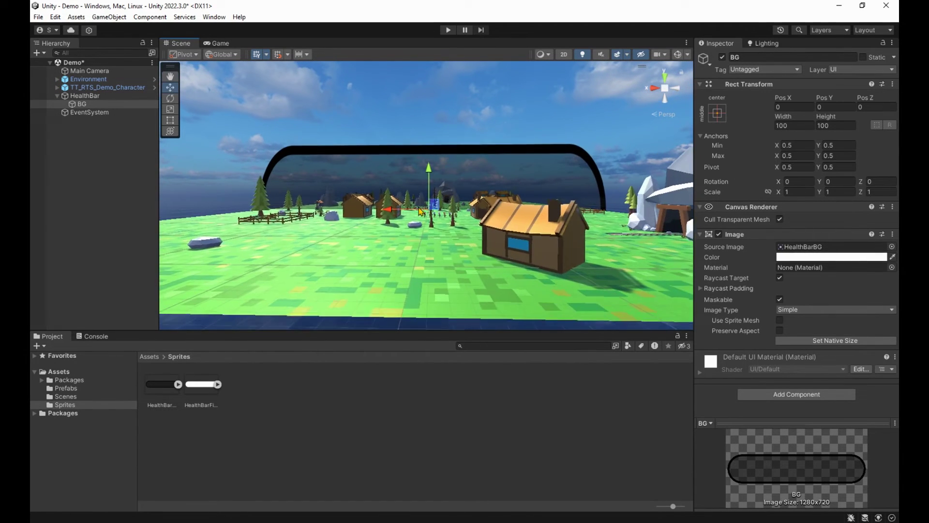
scroll(420, 211, "up", 1)
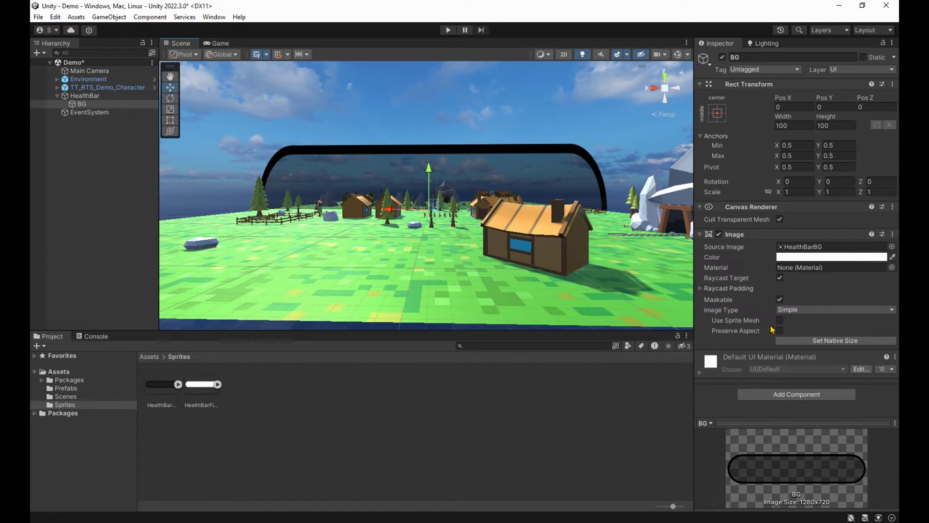
Step: Set the BG image to its native 1280 × 720 size and inspect it in the scene
left_click(815, 341)
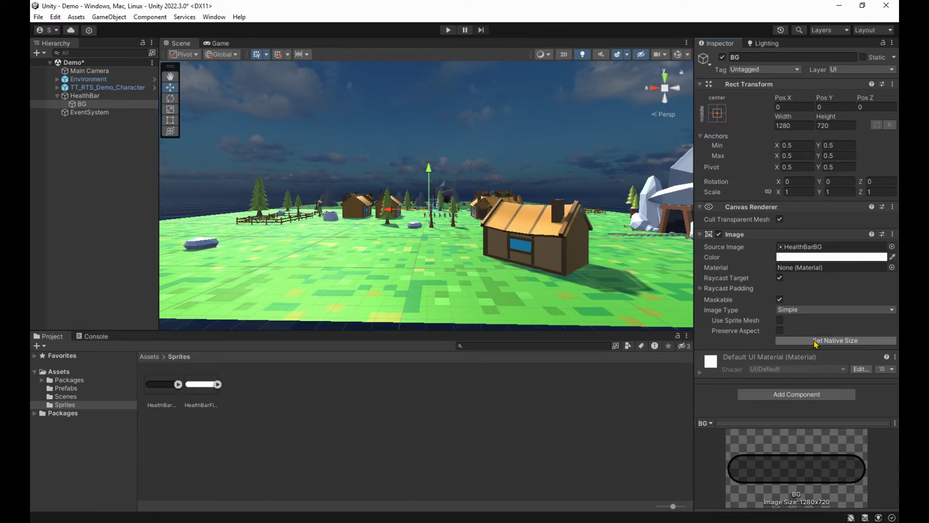
key("f")
right_click_drag(470, 253, 374, 203)
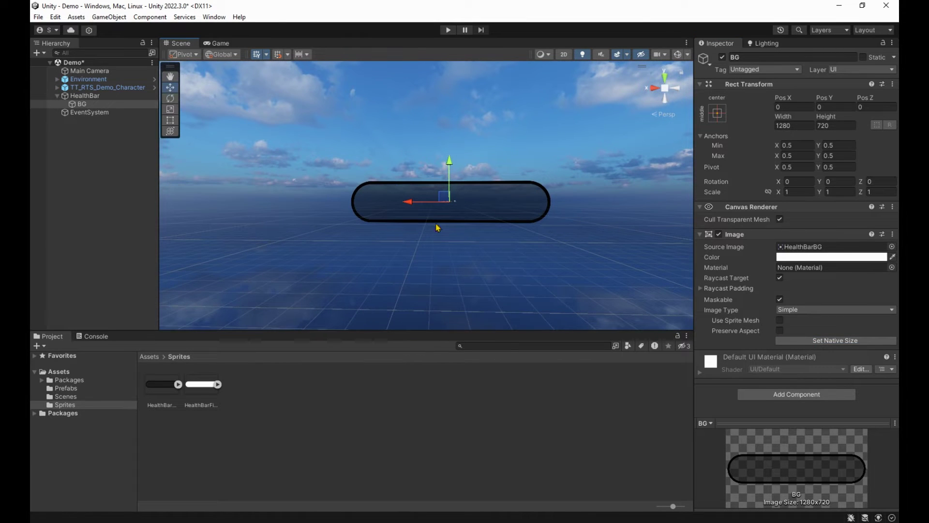
mouse_move(536, 208)
right_mouse_down()
mouse_move(438, 224)
mouse_move(453, 238)
mouse_move(448, 224)
right_mouse_up()
Step: Scale the HealthBar canvas to 0.001 on all axes and position it above the knight's head
left_click(90, 97)
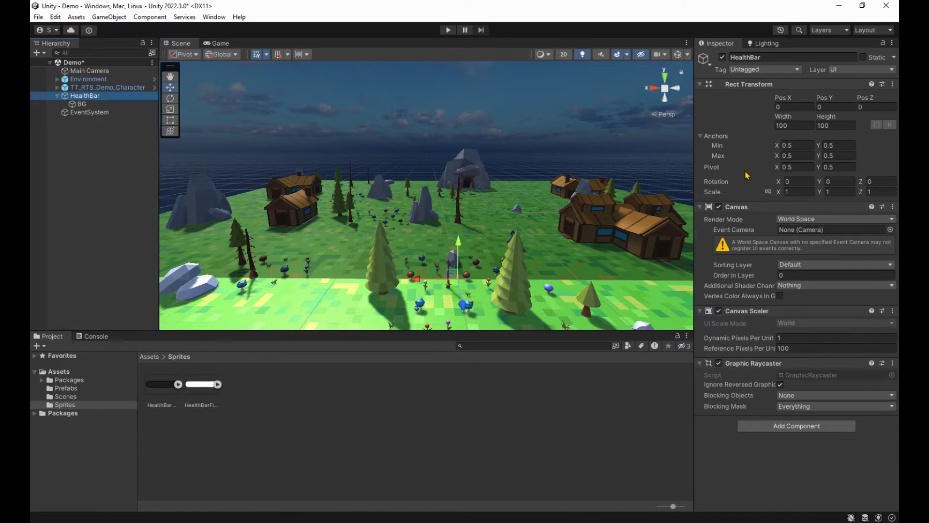
left_click(772, 198)
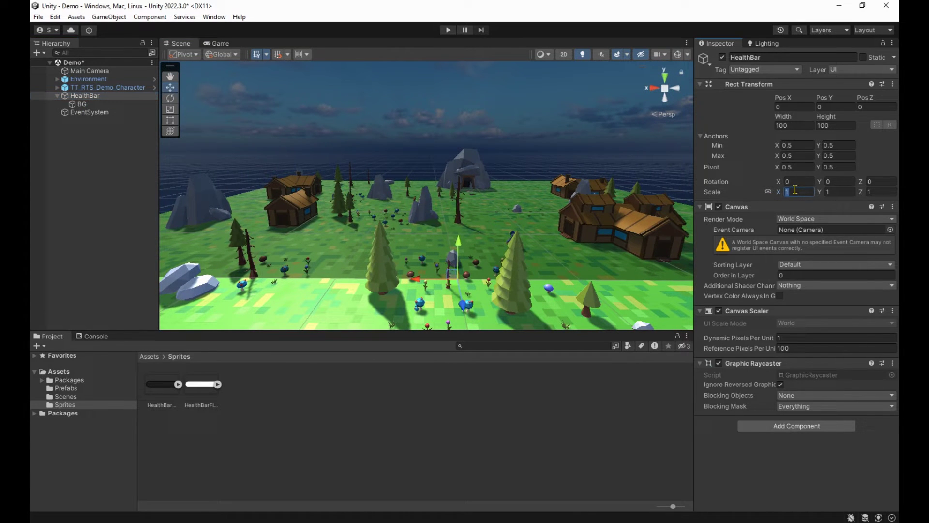
type("0.001")
key("Return")
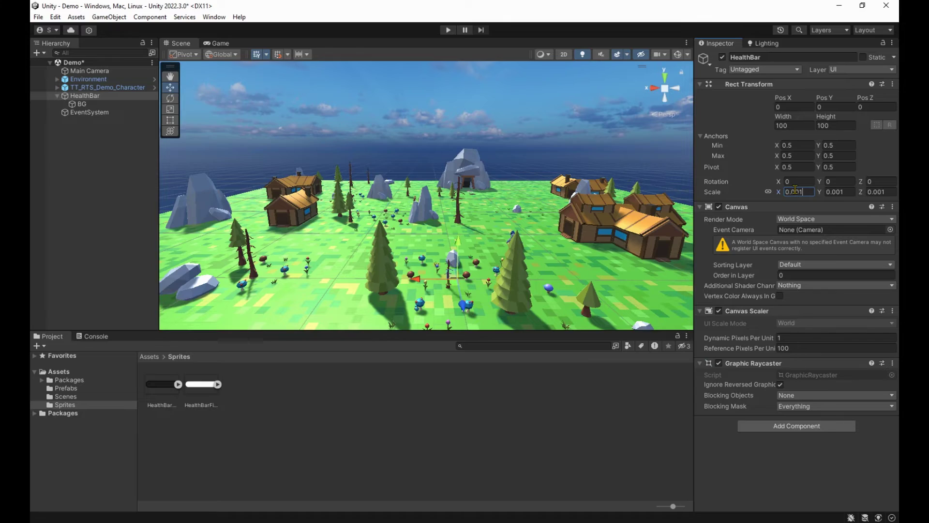
right_click_drag(455, 208, 425, 217)
left_click(96, 87)
left_click(88, 95)
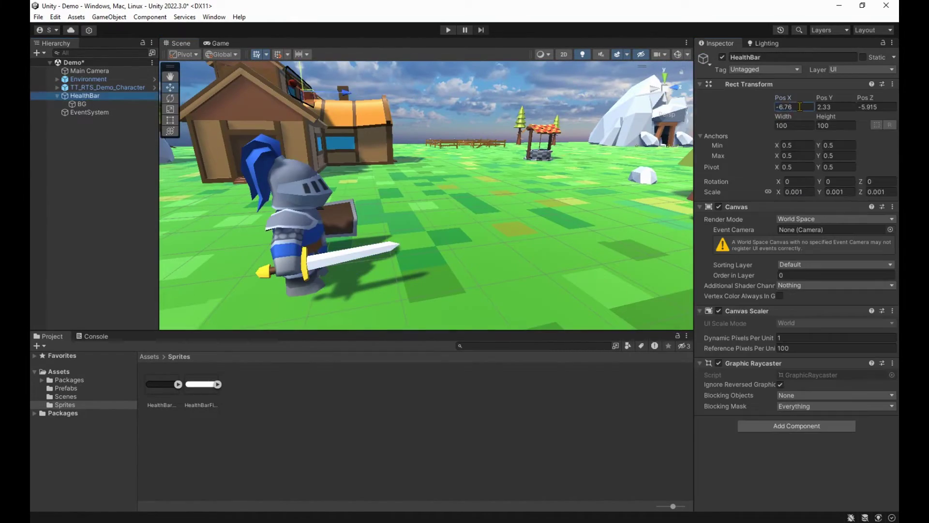
Step: Create a child image named Fill under BG with the HealthBarFill sprite at native 1280 x 720
key("f")
left_click(81, 104)
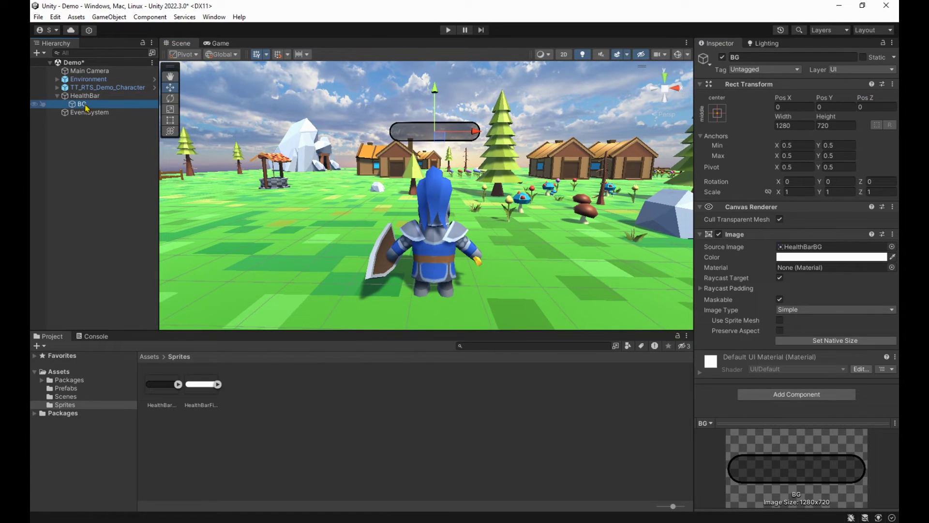
right_click(97, 105)
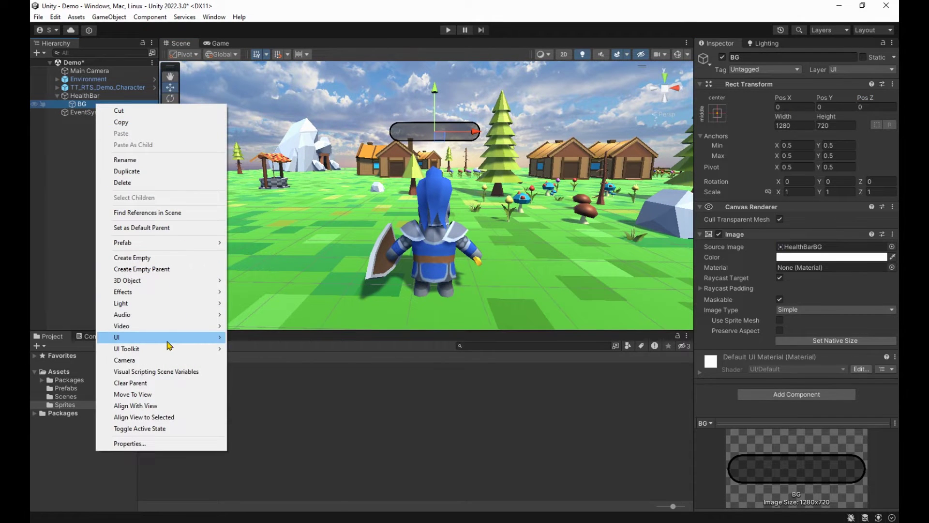
mouse_move(175, 342)
left_click(249, 336)
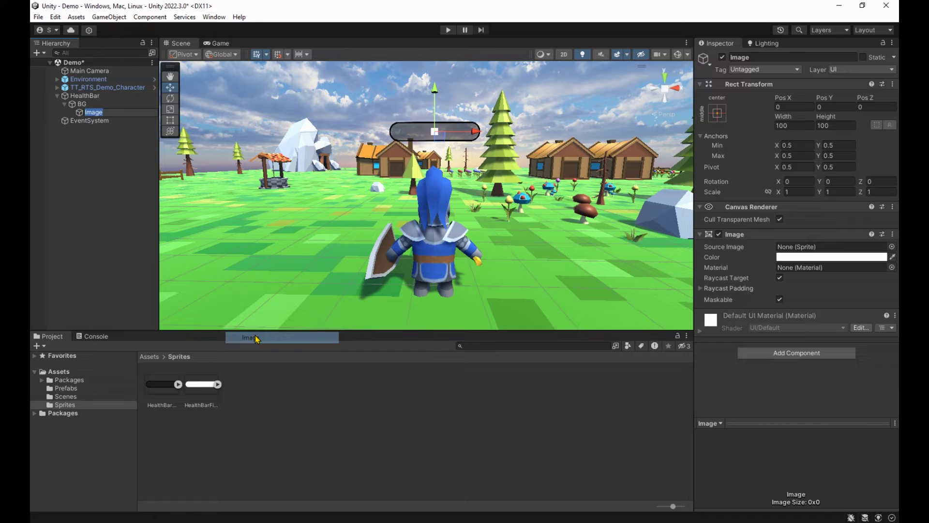
type("F")
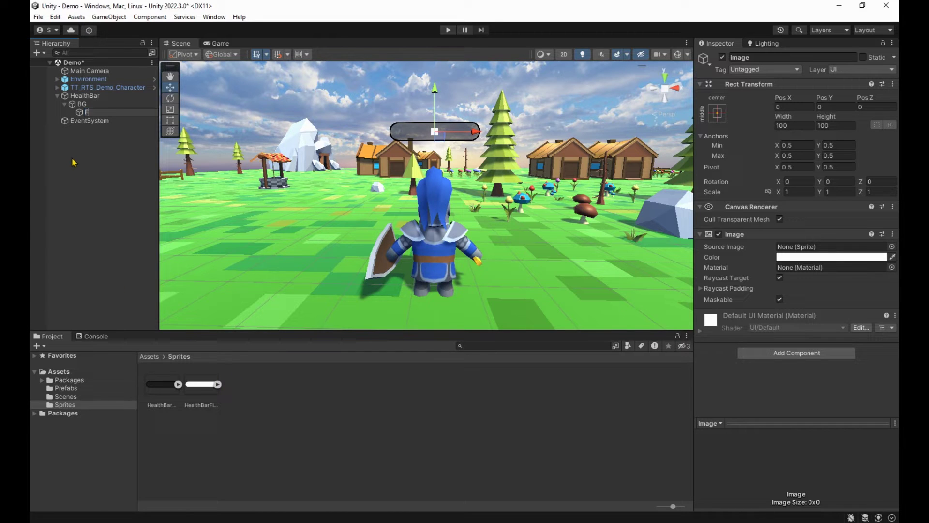
type("ill")
key("Return")
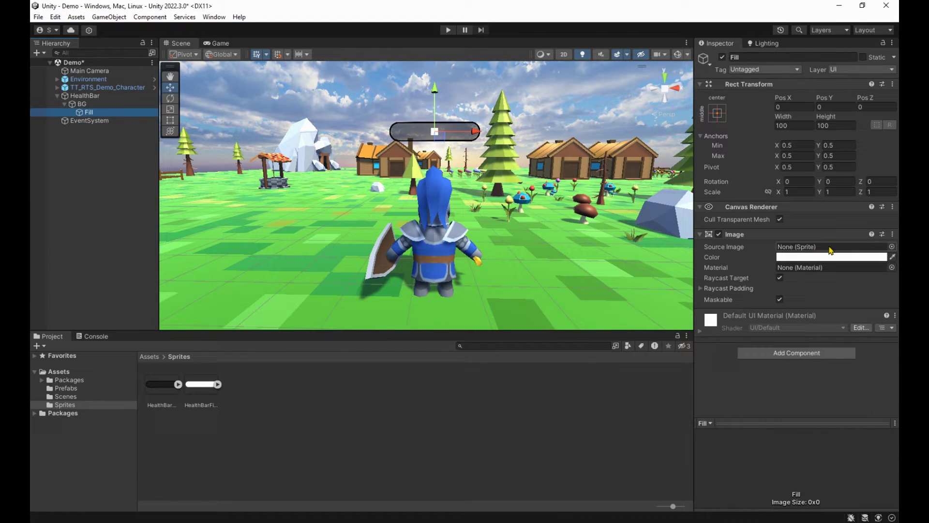
mouse_move(202, 385)
left_mouse_down()
mouse_move(794, 264)
mouse_move(806, 251)
left_mouse_up()
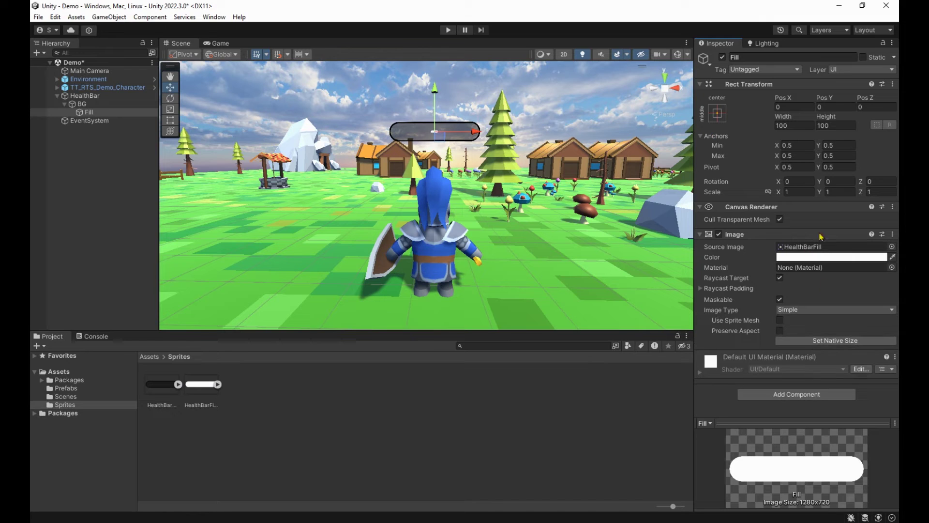
left_click(822, 342)
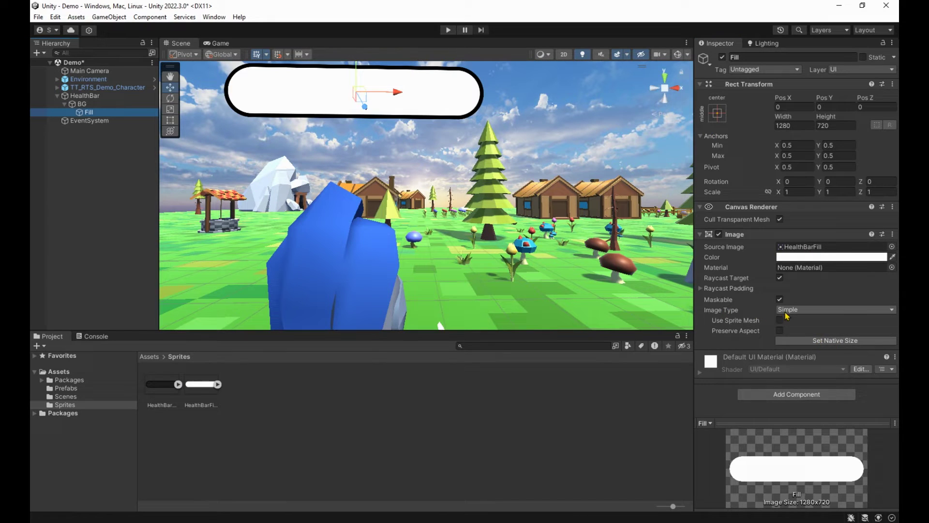
Step: Set the Fill image to Filled type, Horizontal method from the Left, and test the fill amount
left_click(785, 312)
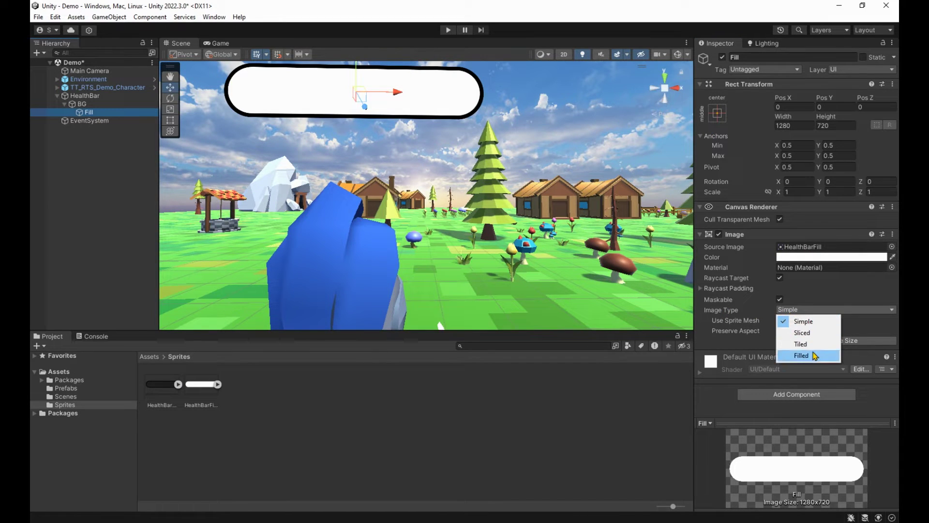
left_click(815, 356)
left_click(801, 321)
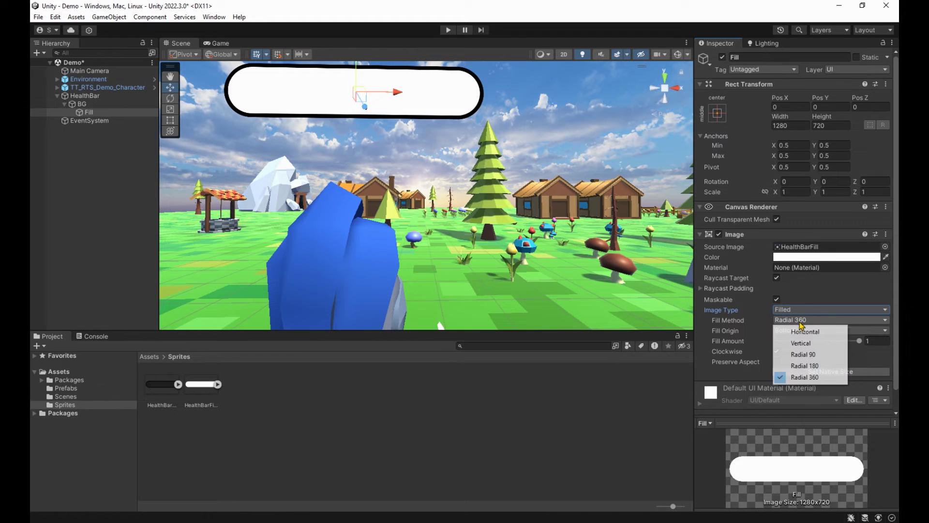
left_click(811, 333)
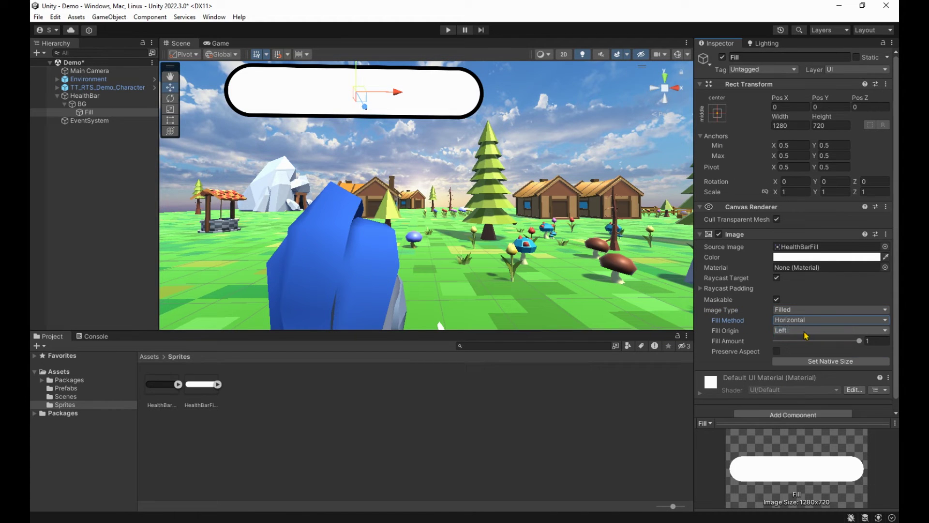
key("f")
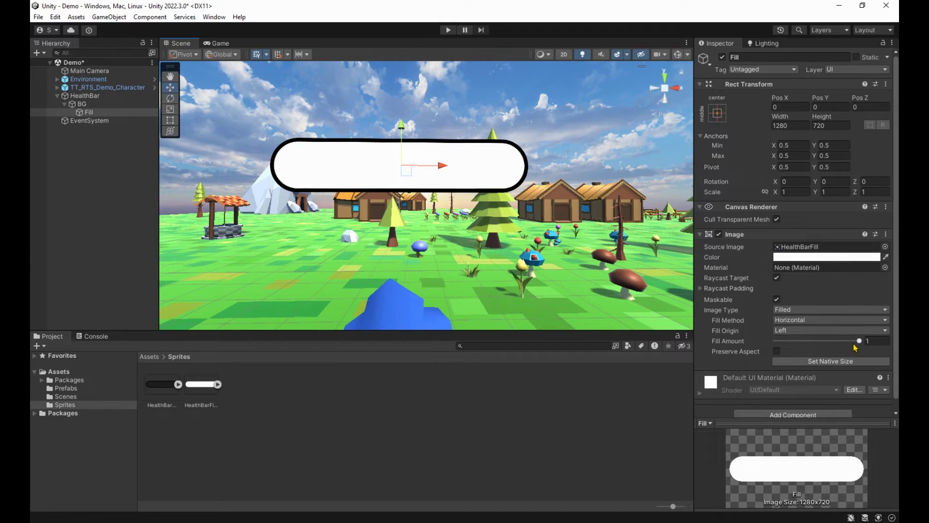
mouse_move(859, 344)
left_mouse_down()
mouse_move(776, 334)
mouse_move(871, 340)
left_mouse_up()
Step: Colour the Fill image bright green (00FF03) and restore the fill amount to full
left_click(789, 262)
left_click(809, 297)
left_click(860, 314)
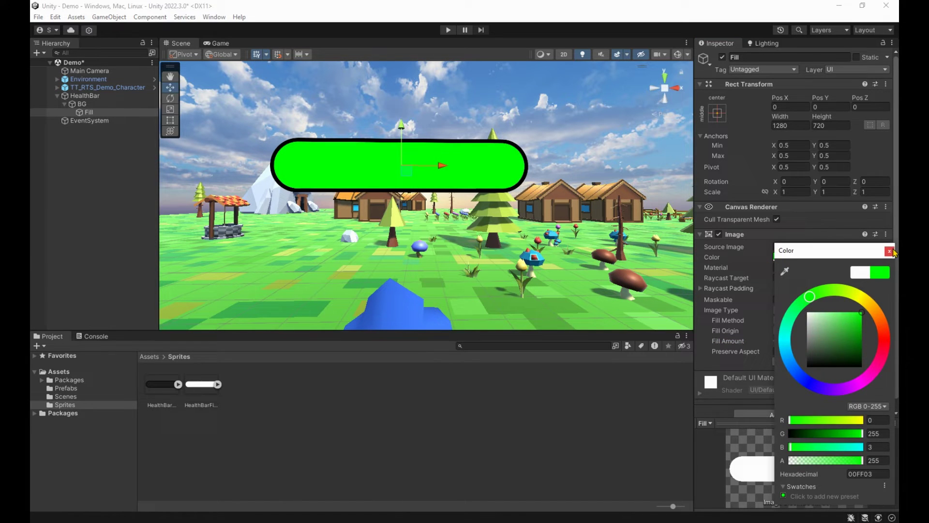
left_click(895, 252)
mouse_move(859, 341)
left_mouse_down()
mouse_move(806, 340)
mouse_move(861, 341)
left_mouse_up()
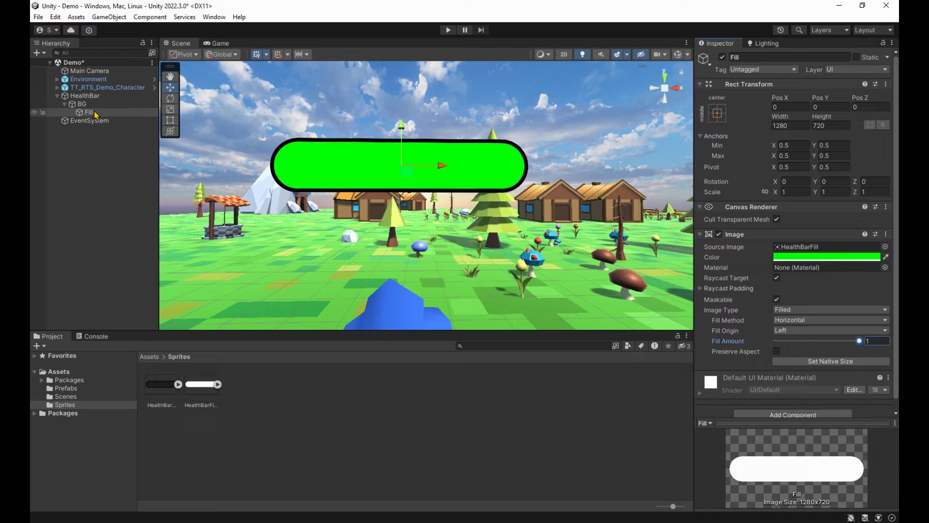
Step: Add a Text - TextMeshPro object under Fill and import the TMP Essentials
right_click(113, 116)
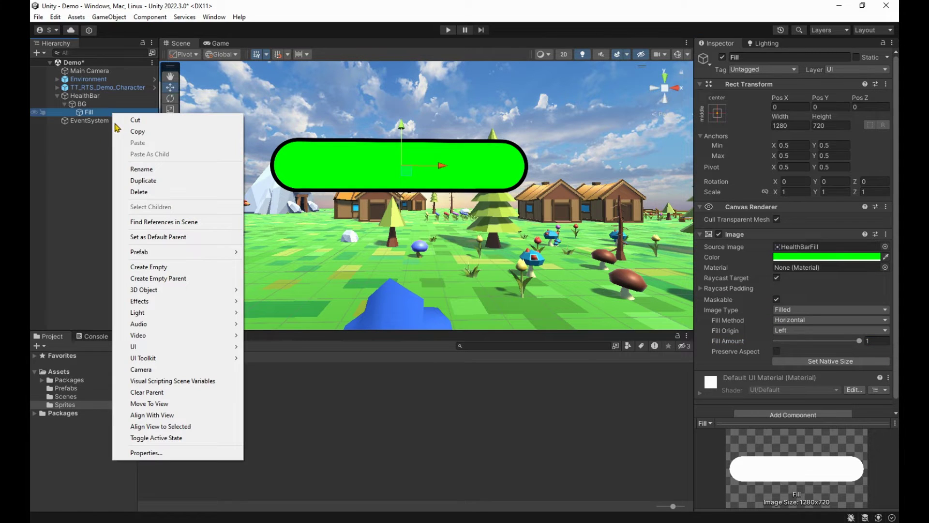
mouse_move(178, 348)
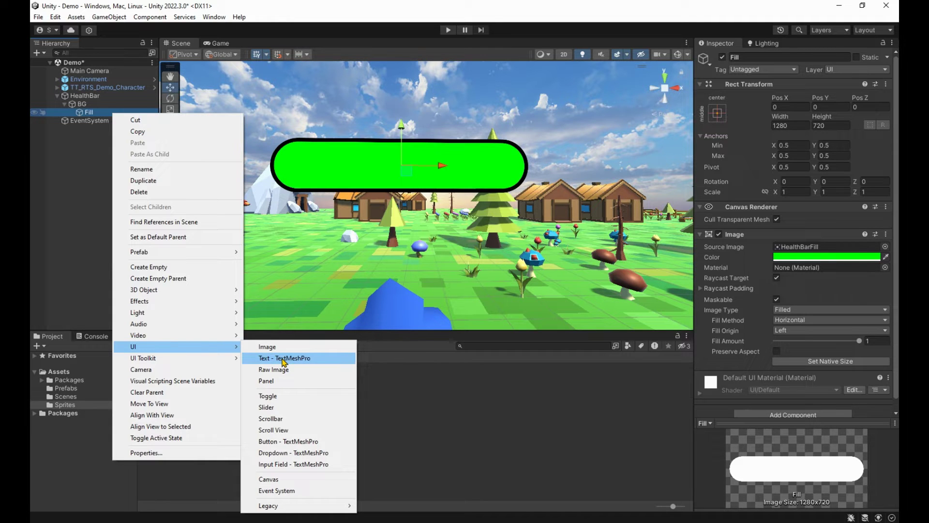
left_click(284, 359)
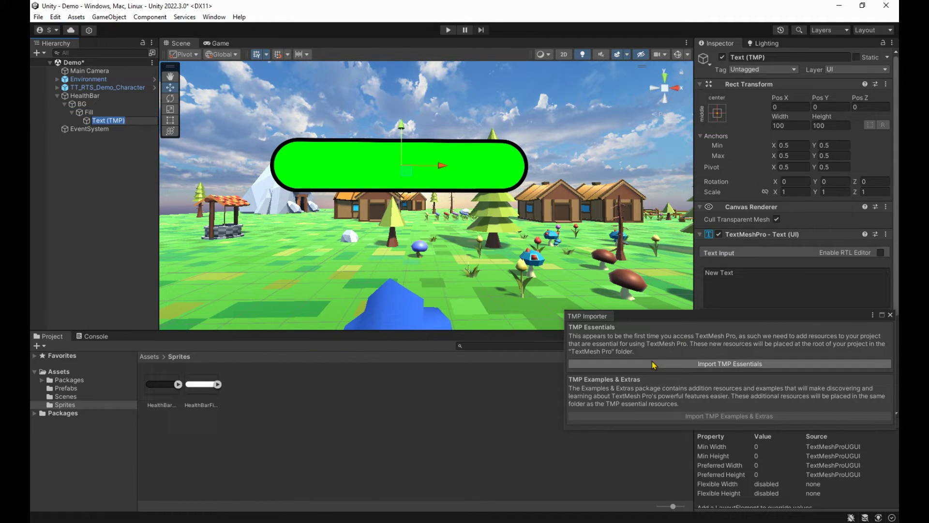
left_click(705, 363)
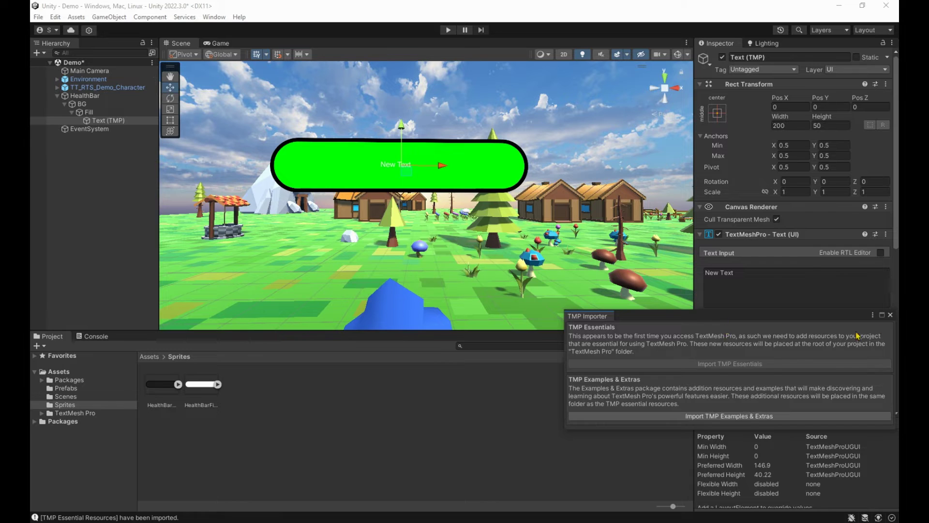
Step: Enlarge the text box to about 1416 x 681 around the bar and set Pos X to 0
left_click(170, 120)
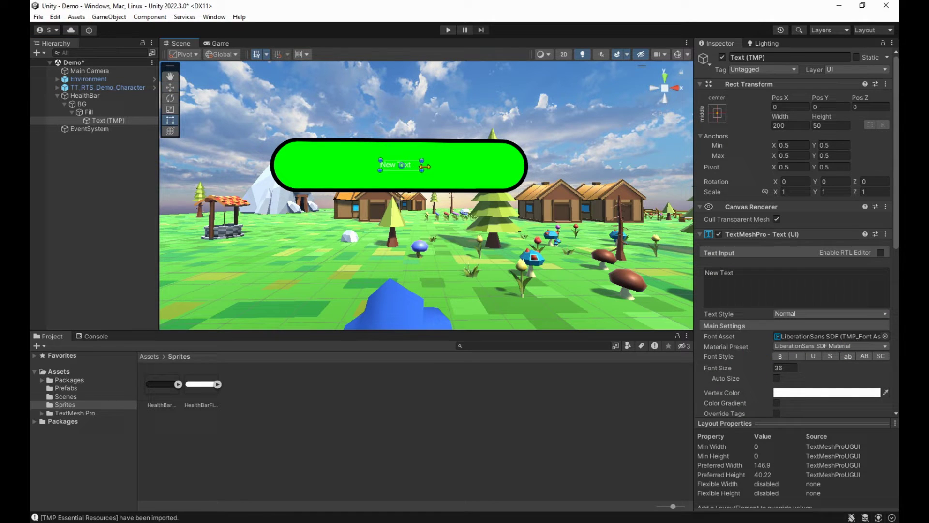
left_click_drag(416, 171, 527, 210, "alt")
left_click_drag(528, 174, 544, 174)
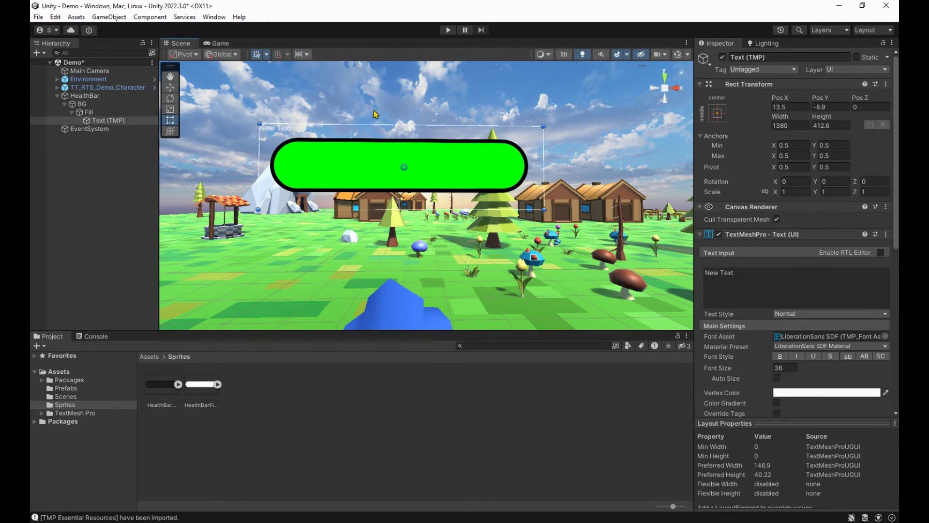
left_click_drag(387, 125, 387, 95)
left_click_drag(258, 145, 251, 146)
left_click_drag(396, 209, 397, 237)
left_click(790, 107)
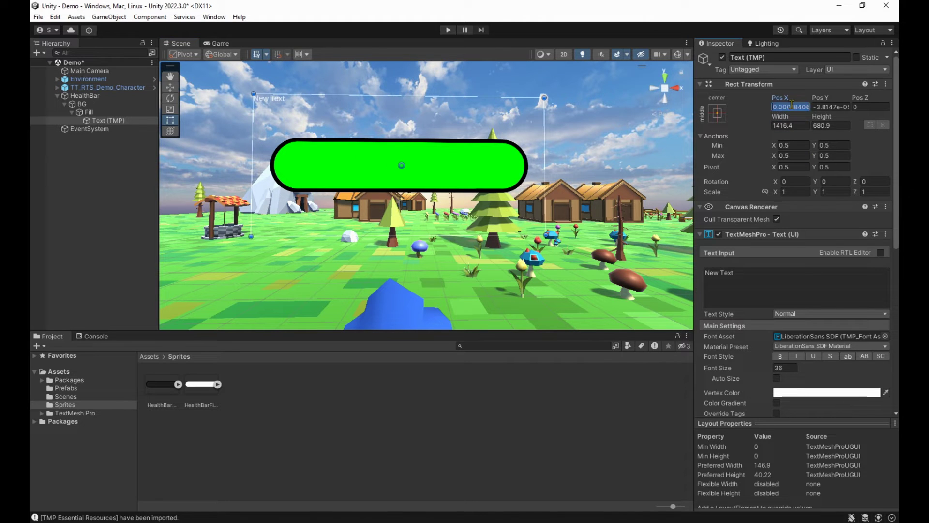
type("0")
left_click(842, 108)
Step: Set the text's Pos Y to 0 and align it centre and middle
type("0")
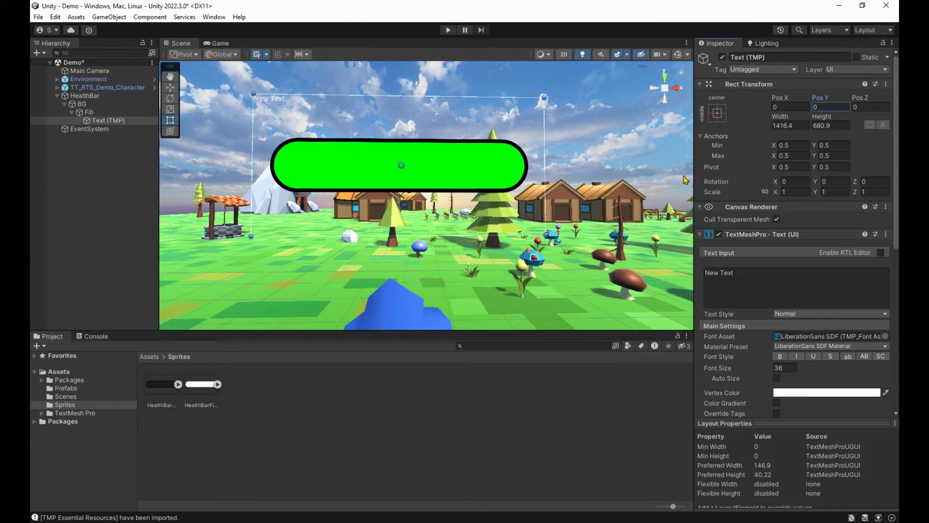
scroll(787, 352, "down", 5)
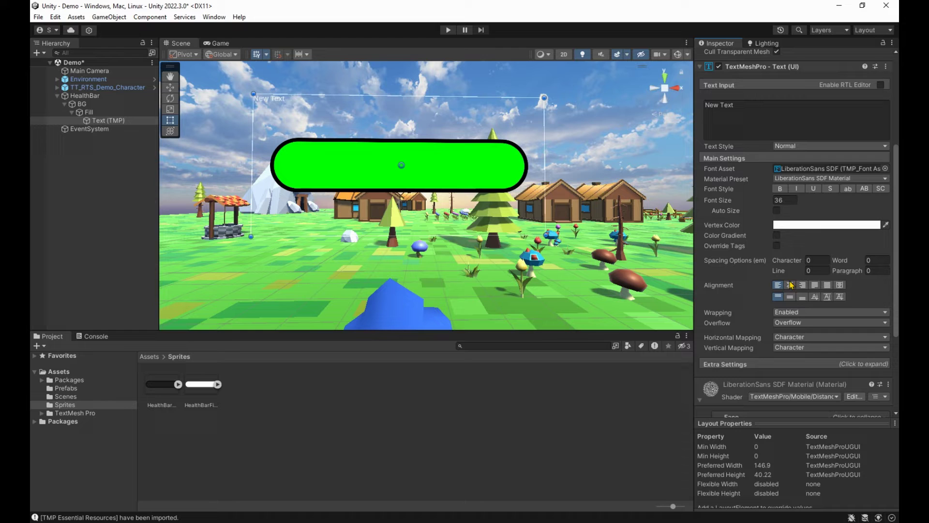
left_click(792, 285)
left_click(790, 297)
scroll(732, 238, "up", 1)
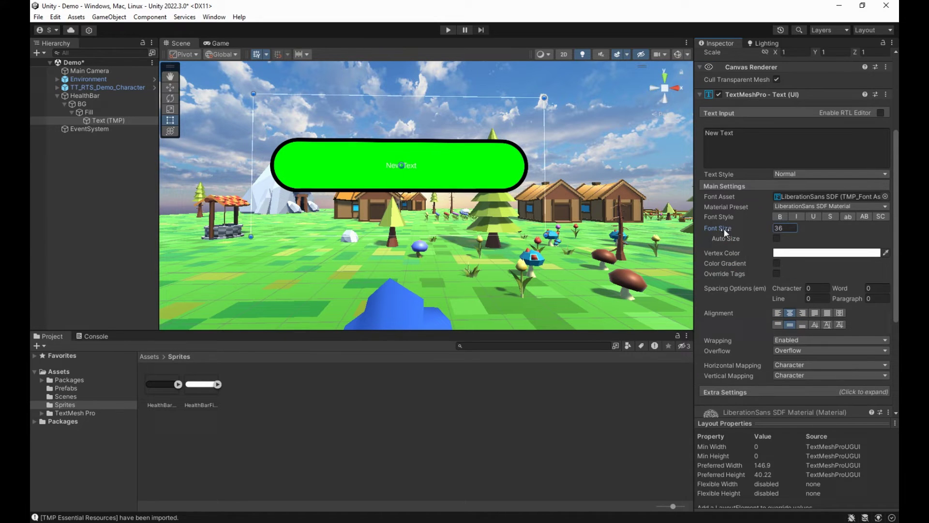
Step: Replace the placeholder text with 156 and enlarge the font size to about 270
left_click_drag(726, 232, 793, 223)
left_click(744, 156)
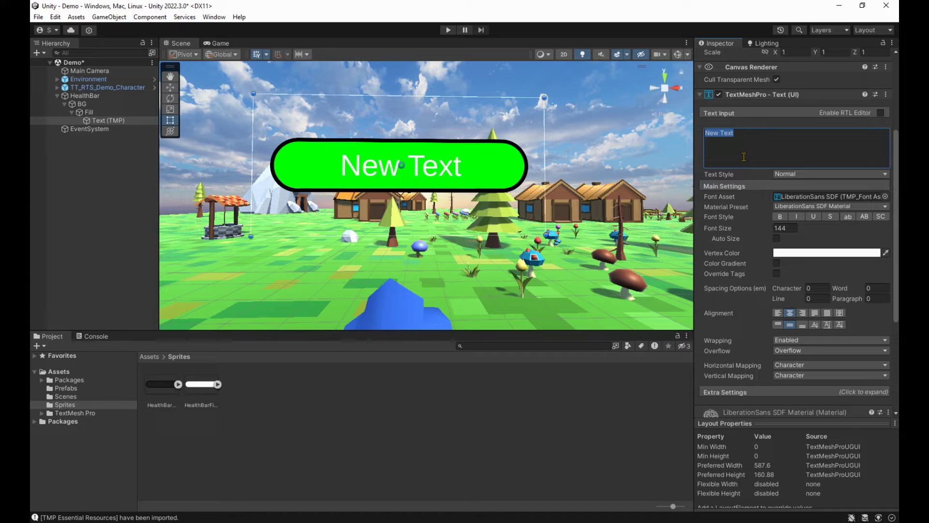
type("156")
left_click_drag(711, 231, 735, 232)
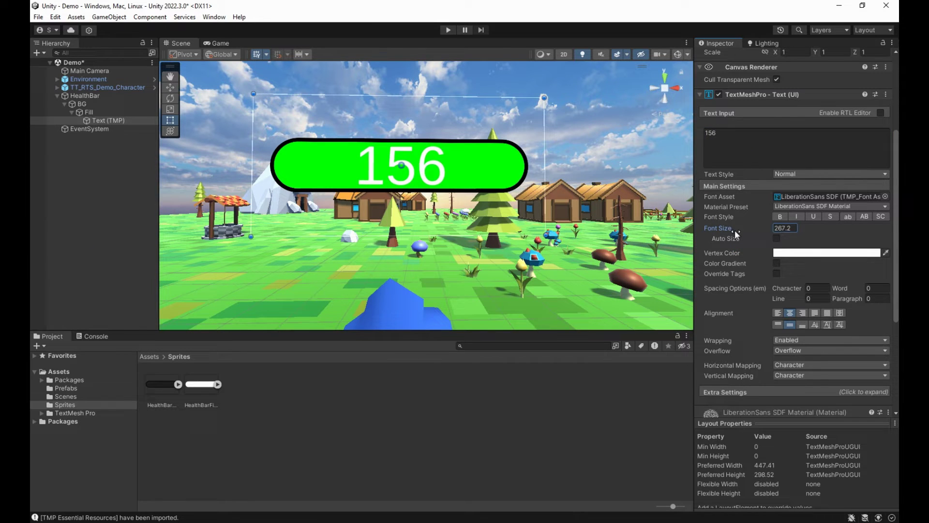
left_click(740, 145)
key("ctrl+a")
type("1")
key("BackSpace")
type("999999")
key("BackSpace")
key("BackSpace")
key("BackSpace")
key("BackSpace")
key("BackSpace")
key("BackSpace")
scroll(740, 301, "up", 1)
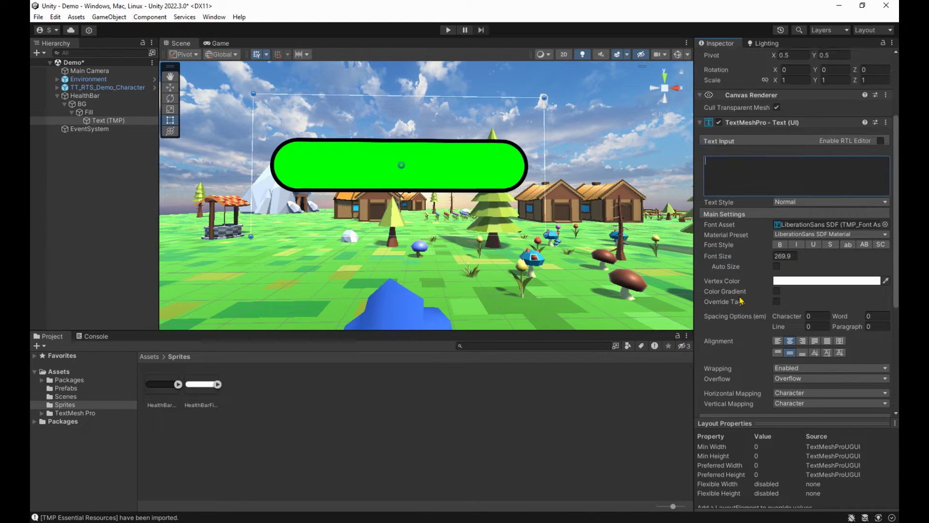
scroll(741, 301, "up", 4)
type("156")
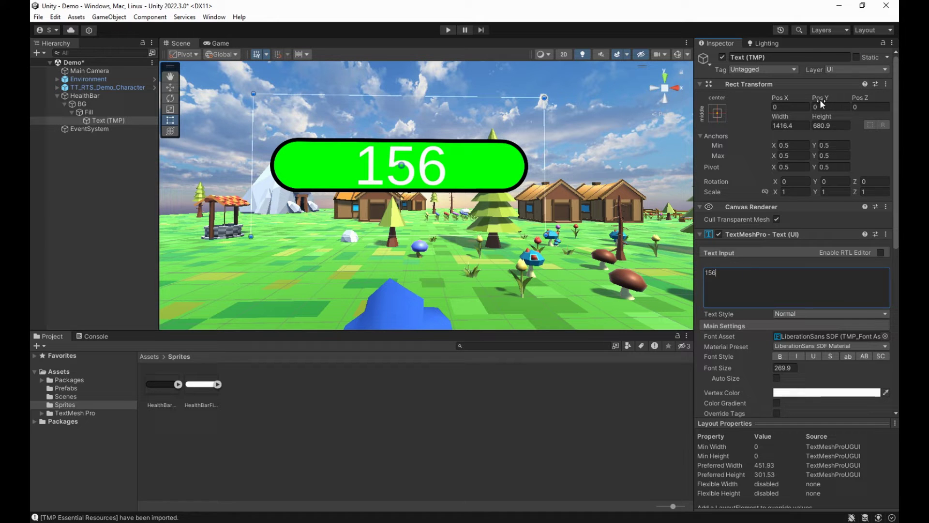
Step: Raise the 156 label to Pos Y 73.3 and check it in the Game view
left_click(821, 106)
type("73.3")
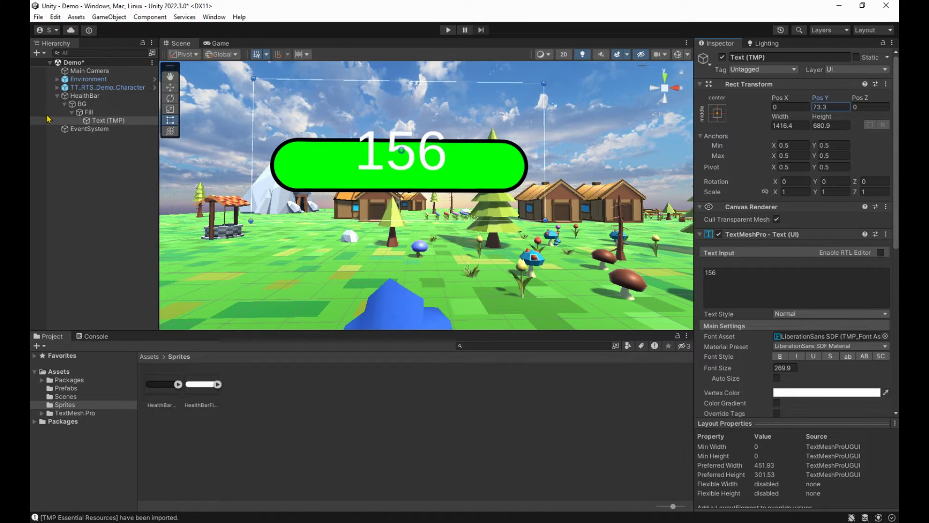
left_click(220, 43)
left_click(177, 43)
Step: Enable a black outline on the 156 label with thickness 0.101
scroll(751, 148, "down", 10)
left_click(716, 329)
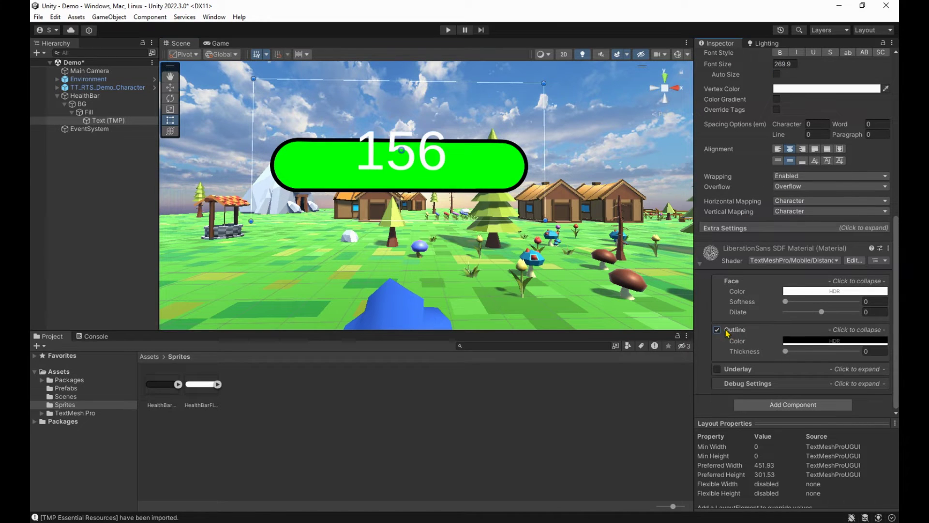
left_click(834, 340)
left_click_drag(785, 350, 793, 356)
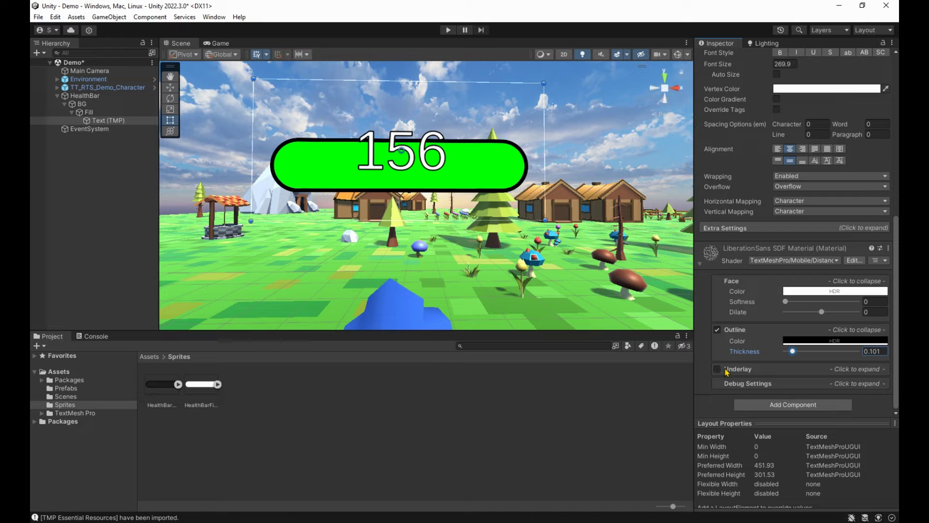
Step: Enable an underlay shadow with offset X 1, Y -1 and softness 0.505
left_click(768, 376)
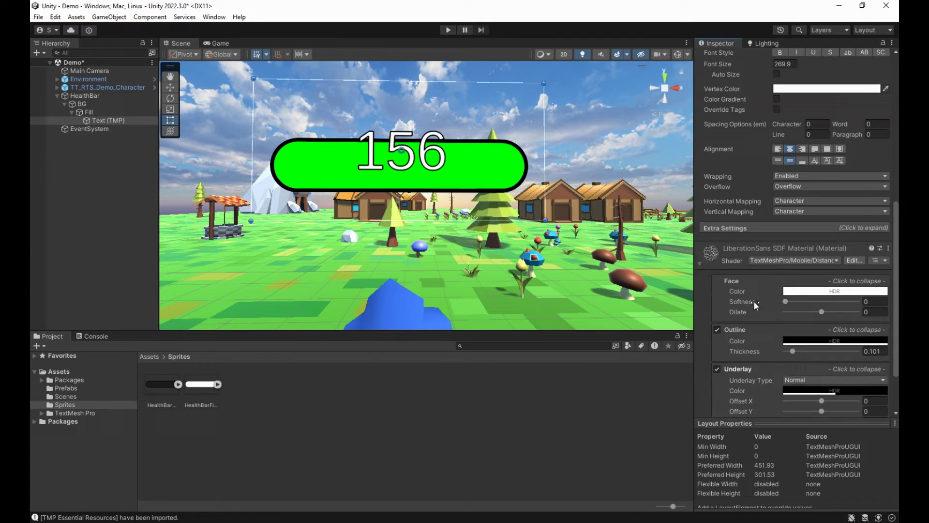
scroll(754, 300, "down", 2)
left_click(825, 324)
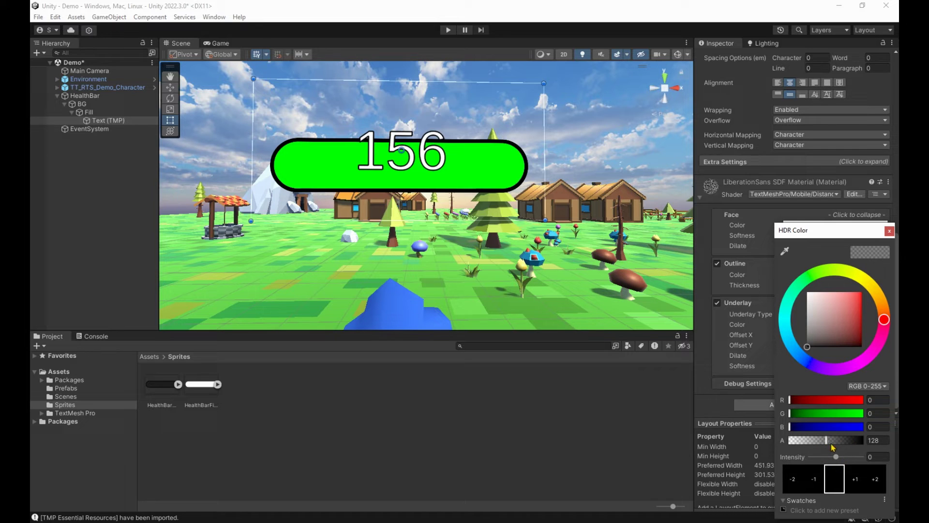
left_click(890, 231)
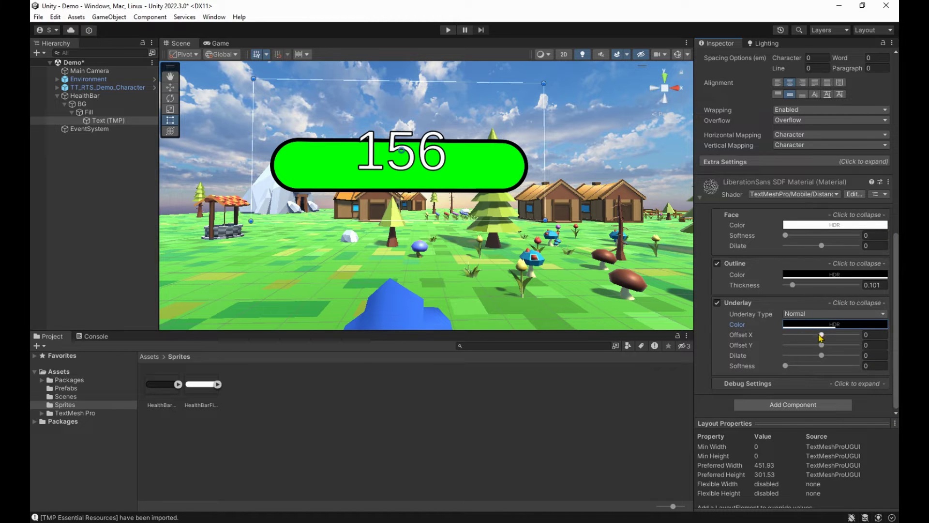
left_click_drag(821, 335, 896, 337)
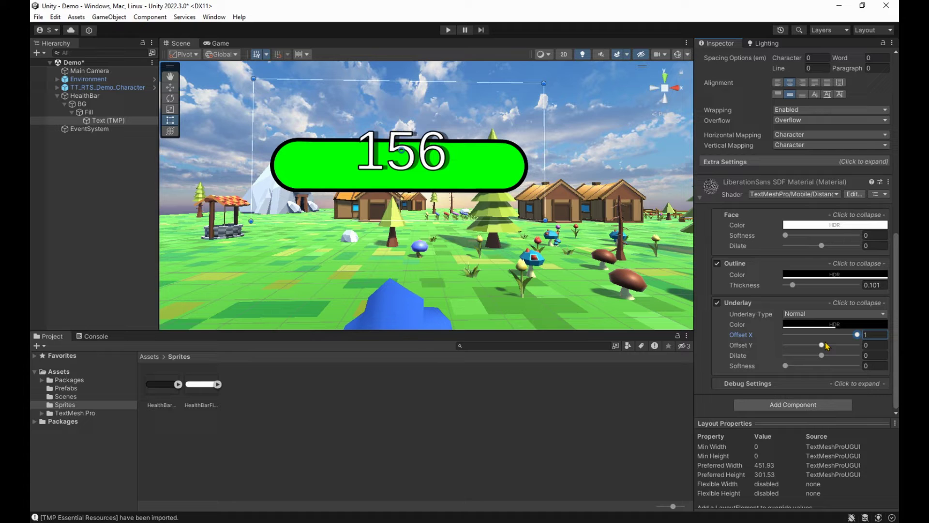
left_click_drag(822, 344, 731, 341)
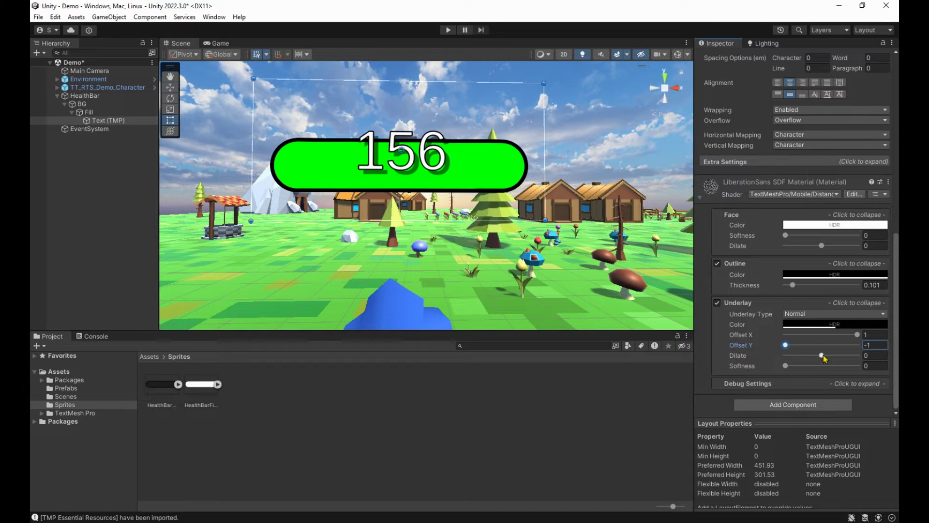
mouse_move(822, 355)
left_mouse_down()
mouse_move(788, 366)
mouse_move(828, 366)
left_mouse_up()
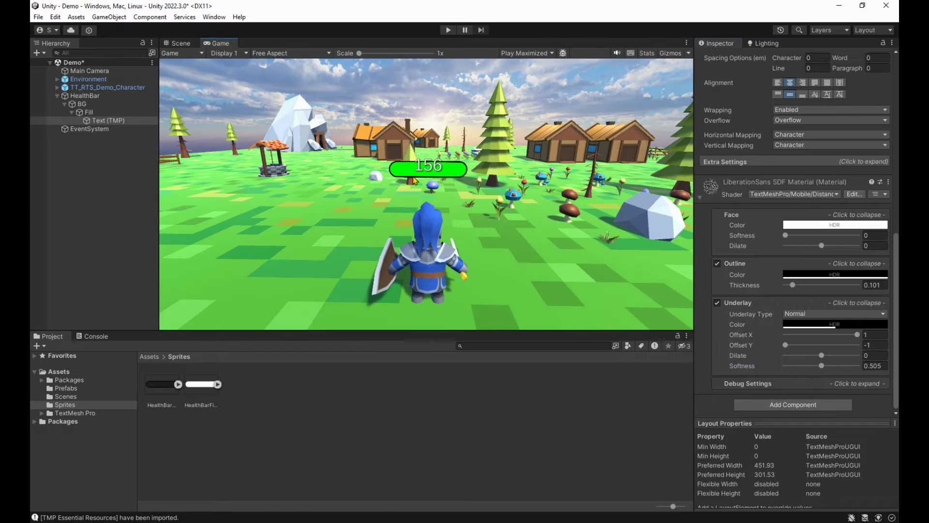
Step: Set the label's font size to 350
scroll(730, 220, "up", 8)
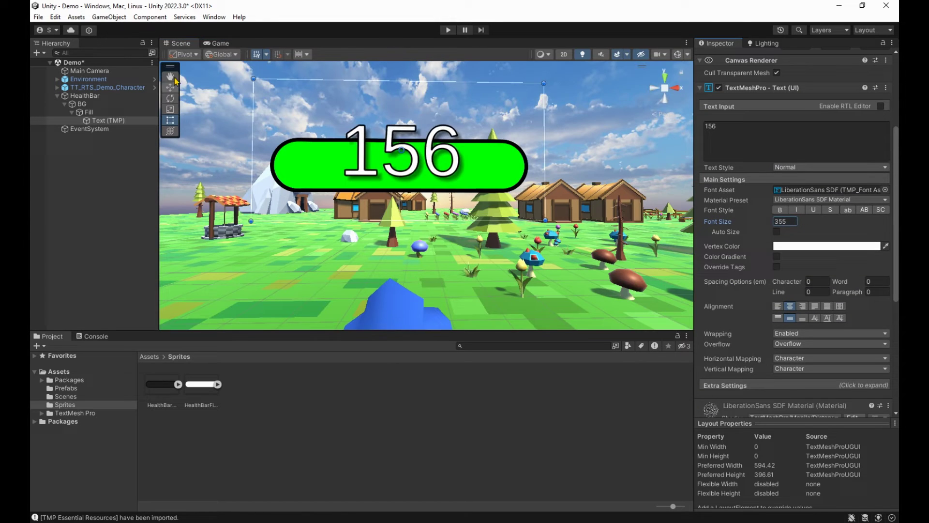
left_click(784, 221)
type("350")
key("Return")
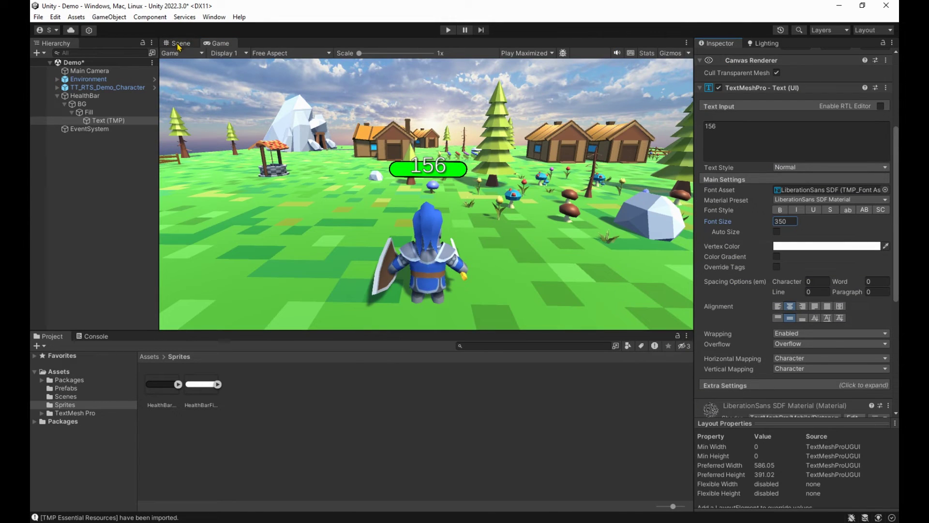
Step: Create a folder named Scripts in the top-level Assets folder and open it
left_click(87, 95)
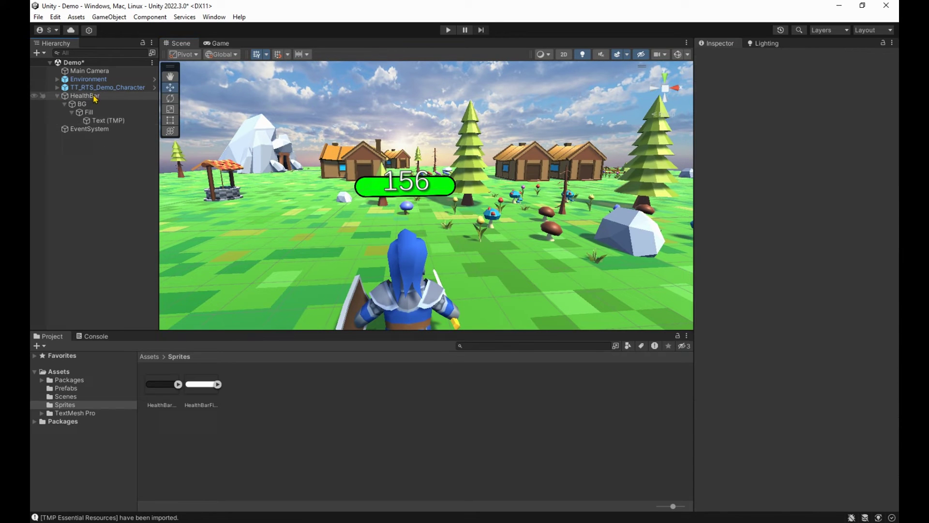
left_click(157, 357)
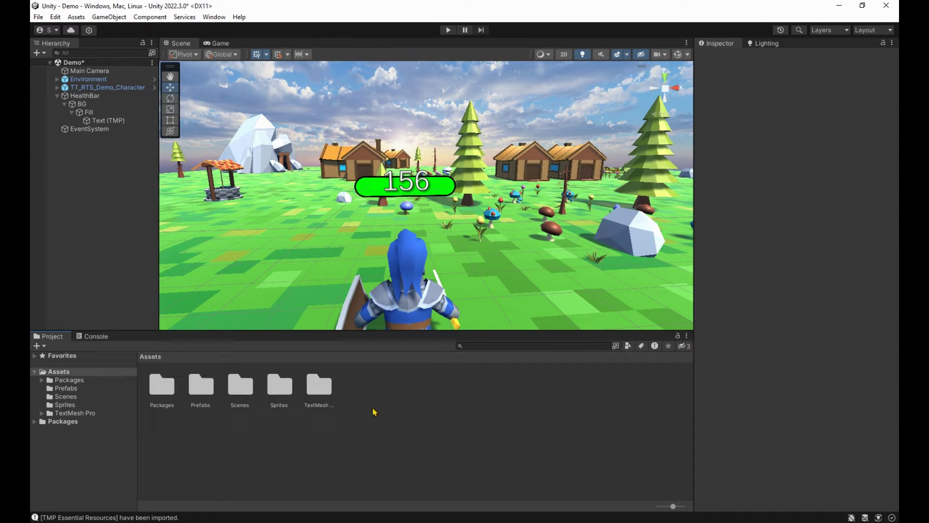
right_click(401, 408)
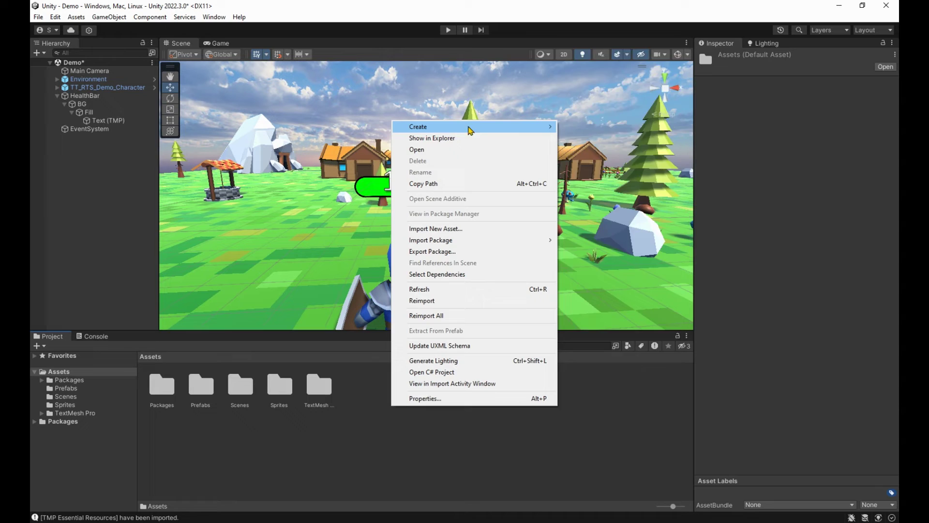
mouse_move(471, 129)
left_click(599, 56)
type("Scripts")
key("Return")
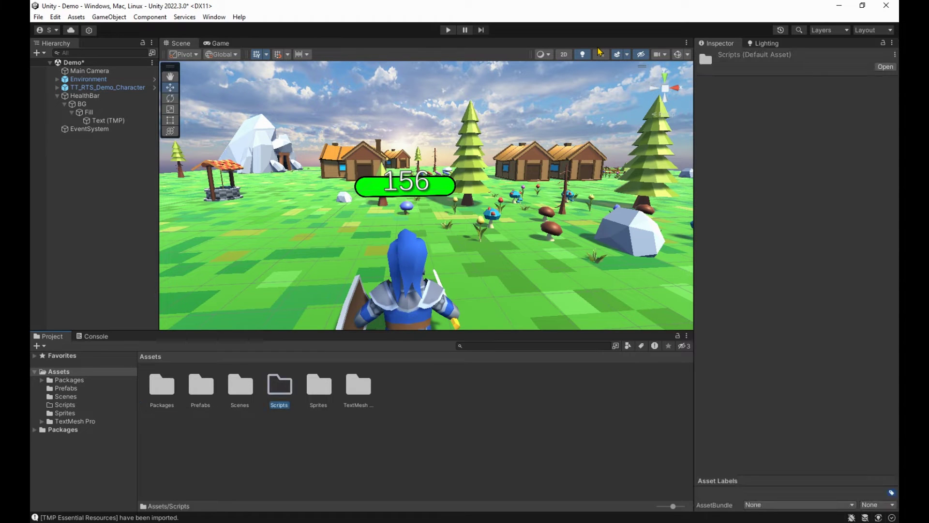
key("Return")
Step: Create a new C# script named Player inside Scripts
right_click(257, 430)
mouse_move(370, 150)
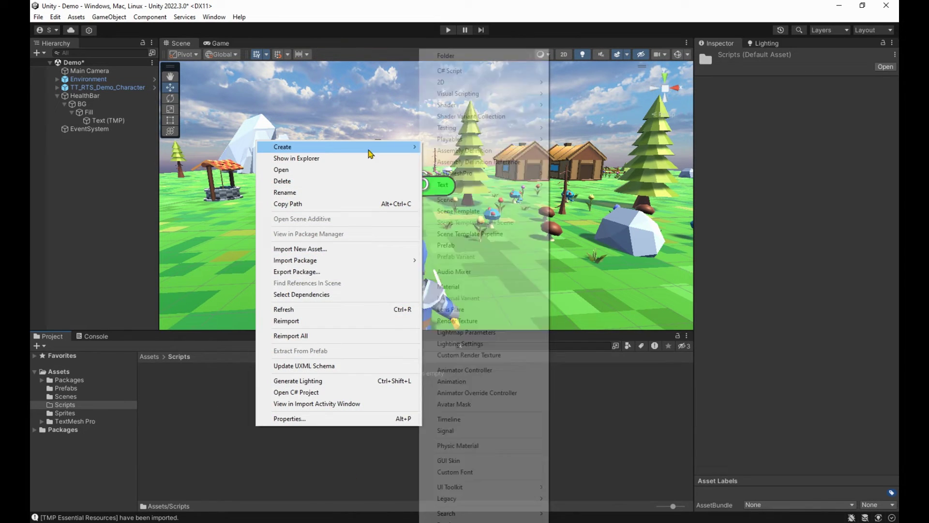
left_click(492, 74)
type("Player")
key("Return")
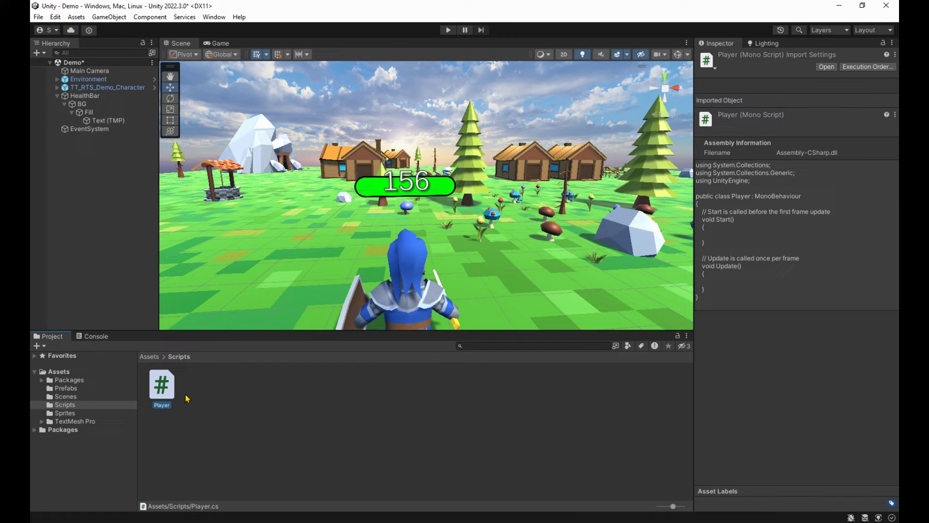
Step: Attach the Player script to TT_RTS_Demo_Character and save HealthBar as a prefab in Assets/Prefabs
mouse_move(173, 391)
left_mouse_down()
mouse_move(113, 215)
mouse_move(115, 87)
mouse_move(96, 89)
left_mouse_up()
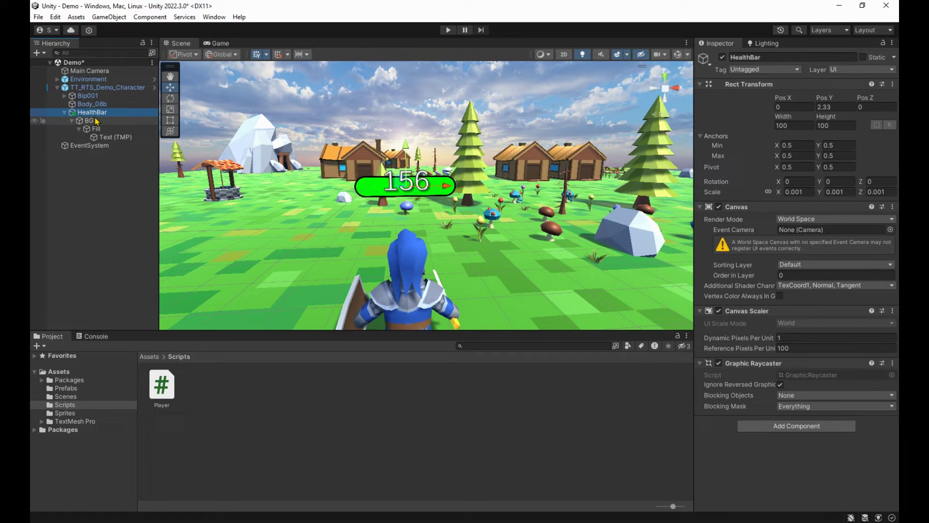
left_click(153, 360)
left_click(150, 357)
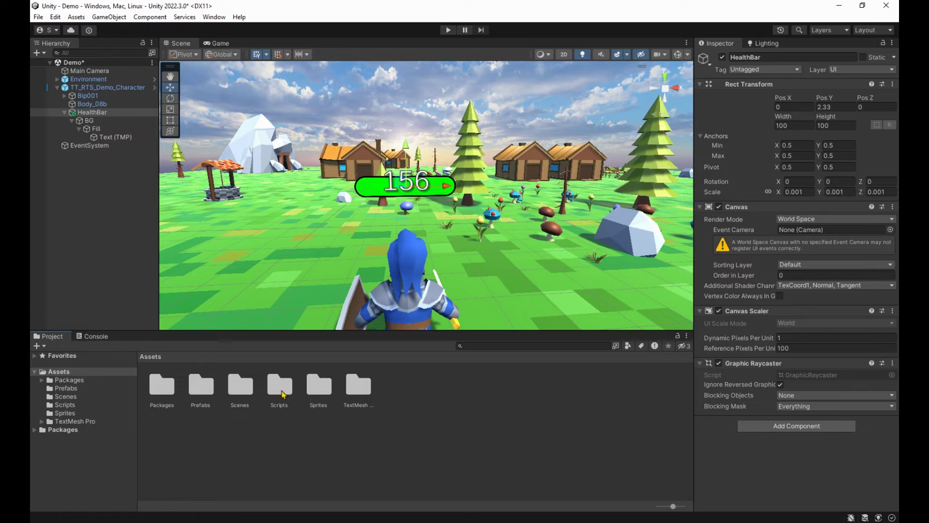
double_click(203, 390)
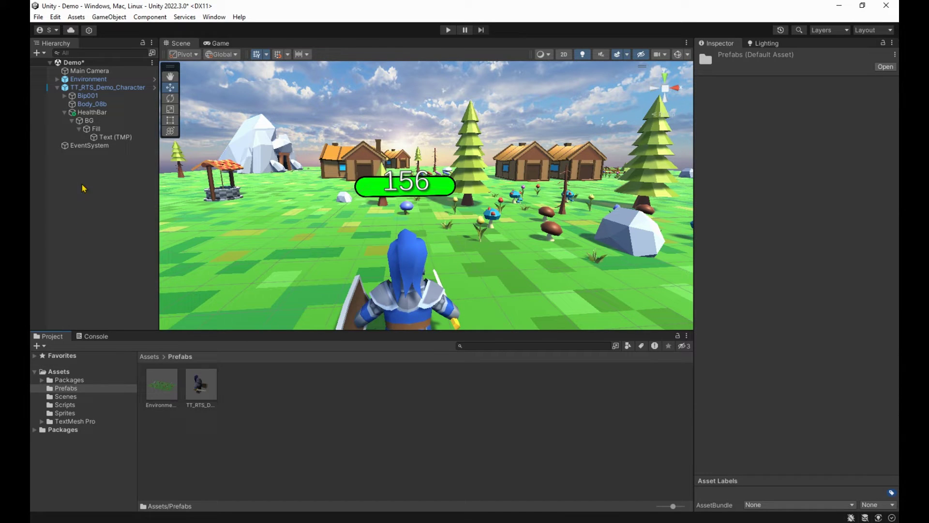
left_click_drag(89, 114, 304, 403)
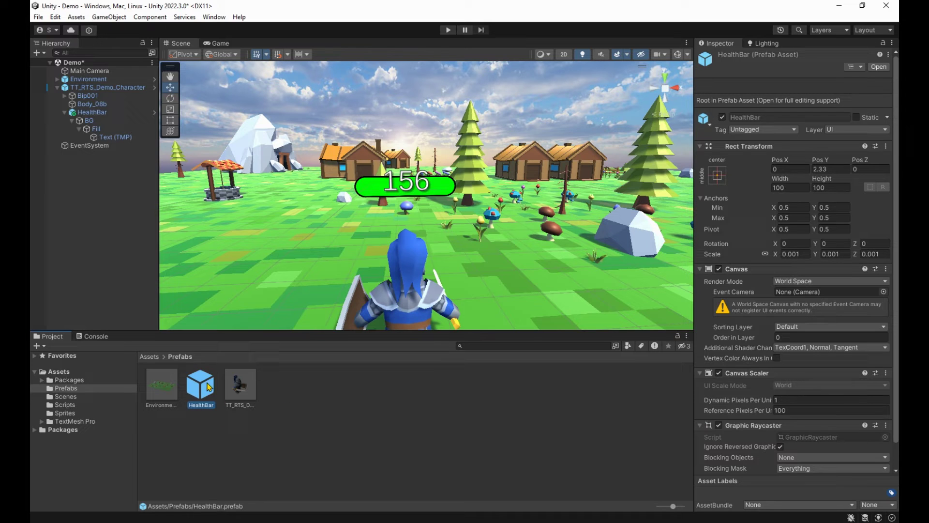
left_click(102, 183)
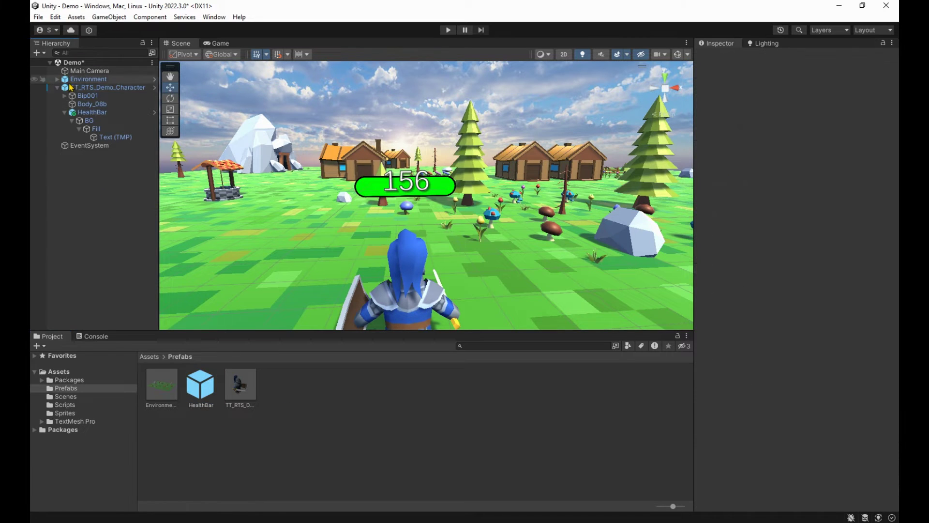
left_click(106, 87)
Step: Open Player.cs in Visual Studio and delete its default Start and Update methods
left_click(799, 281)
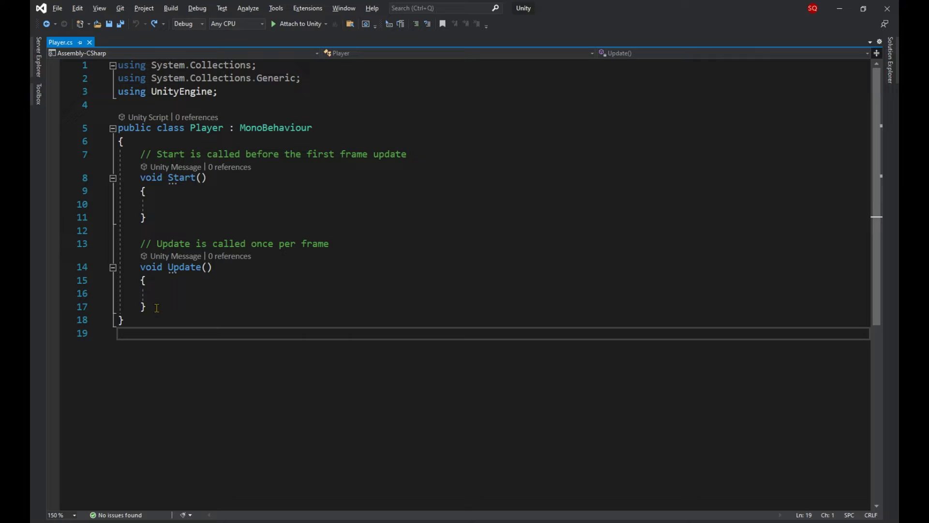
left_click_drag(157, 308, 93, 151)
key("Delete")
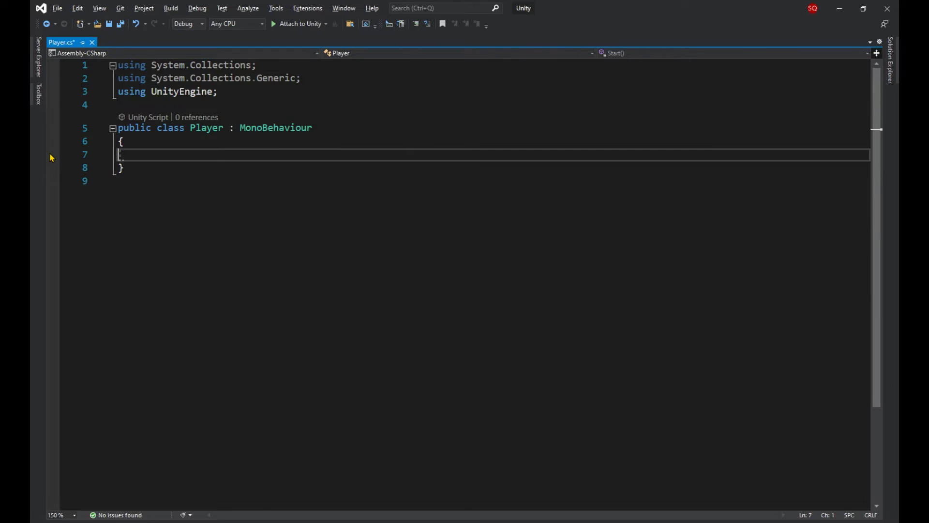
Step: Declare 'public GameObject HealthBar;' in the Player class, discarding a trial private serialized field
key("Return")
key("Return")
key("Return")
key("Return")
key("Return")
key("Return")
key("Return")
key("Return")
key("Return")
key("Return")
key("Return")
key("Return")
key("Return")
key("Return")
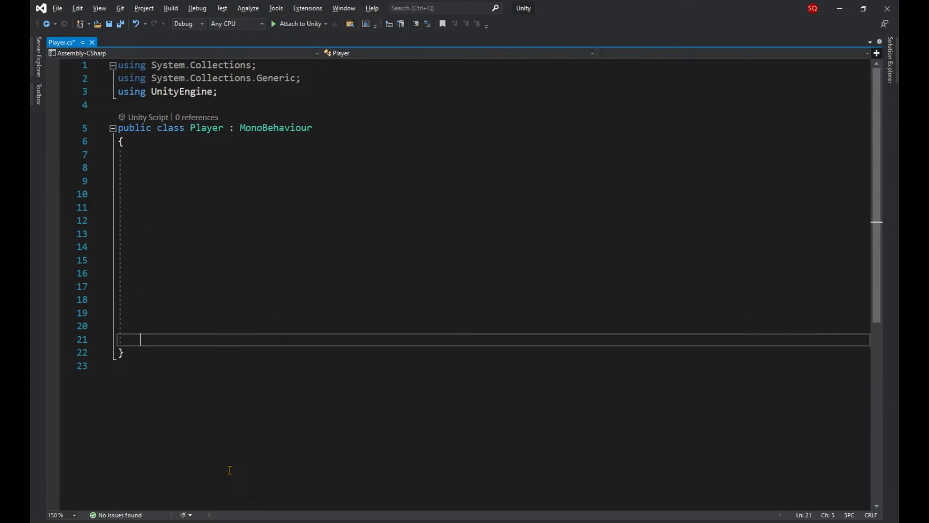
key("Up")
key("Up")
key("Up")
key("Up")
key("Up")
key("Up")
key("Up")
key("Up")
key("Up")
key("Up")
key("Up")
key("Up")
key("Up")
key("Up")
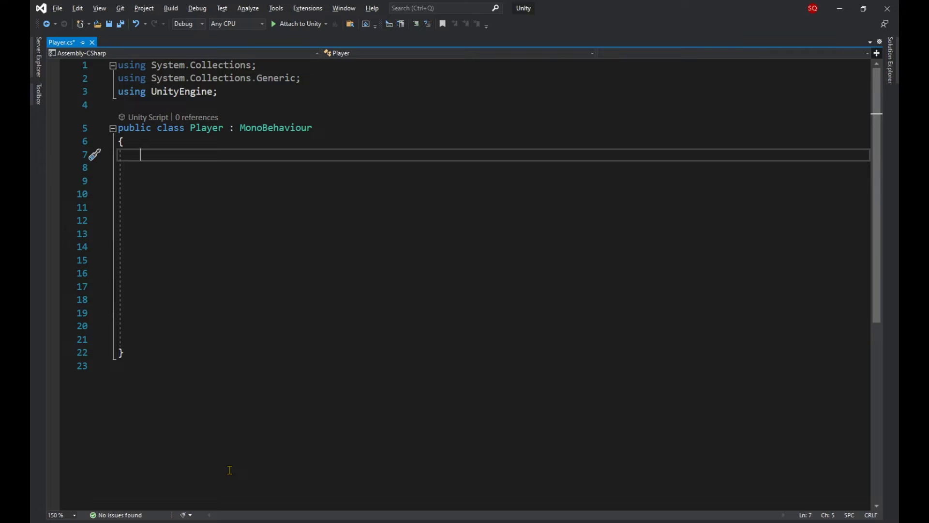
type("p")
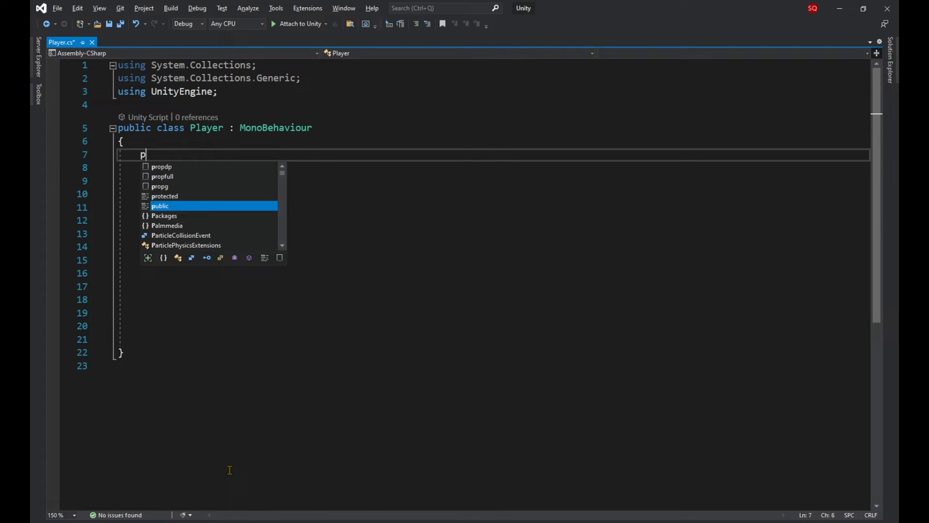
type("ublic GameObject HealthBar;")
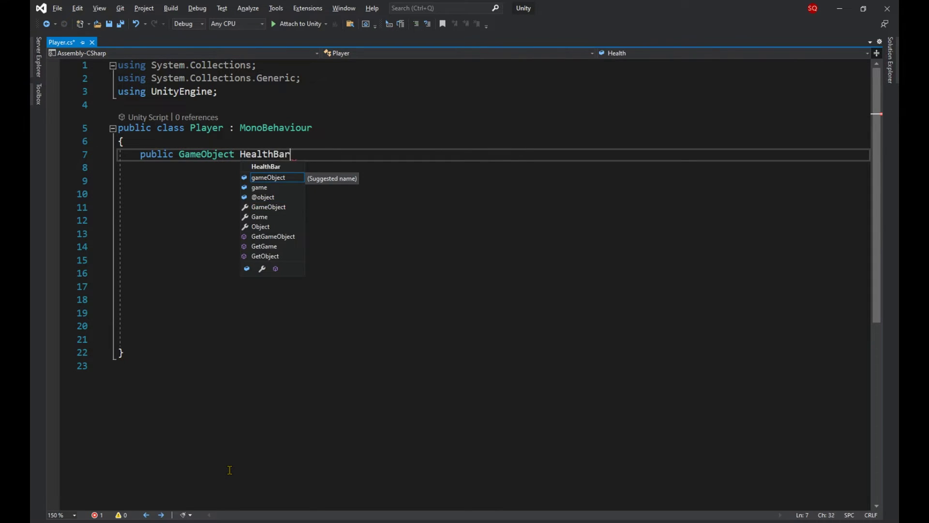
left_click(141, 158)
double_click(142, 162)
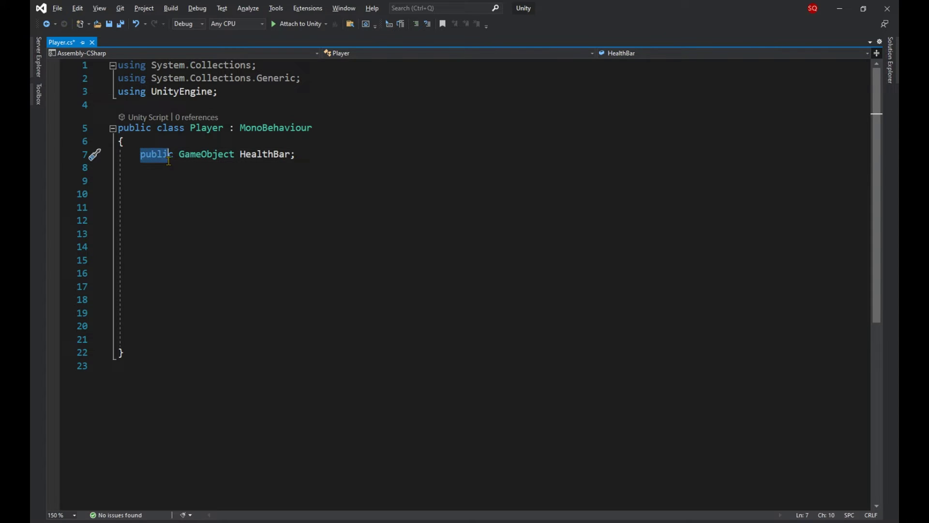
left_click(187, 195)
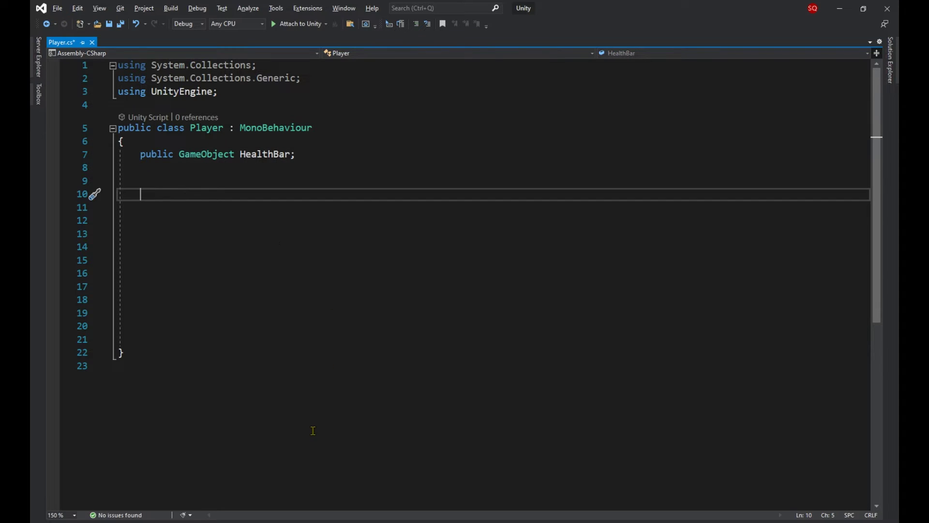
type("private ")
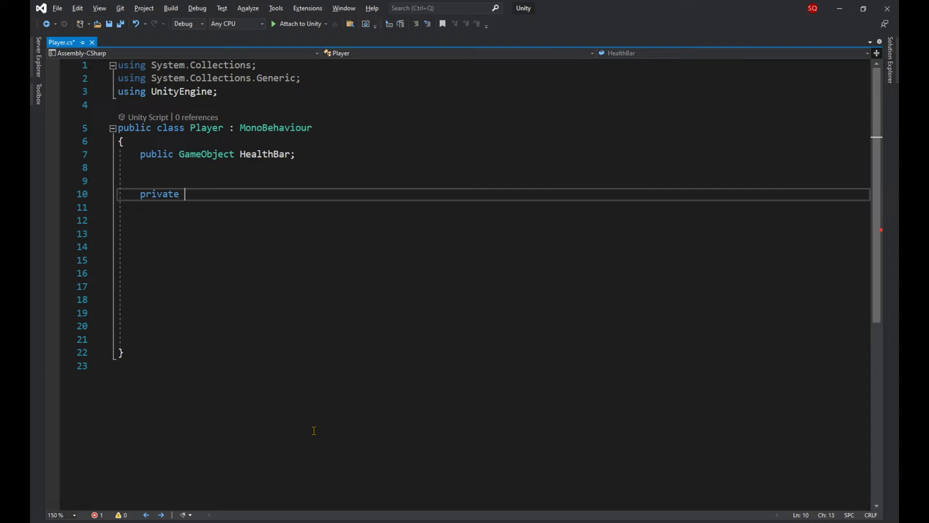
type("GameObject healthBar;")
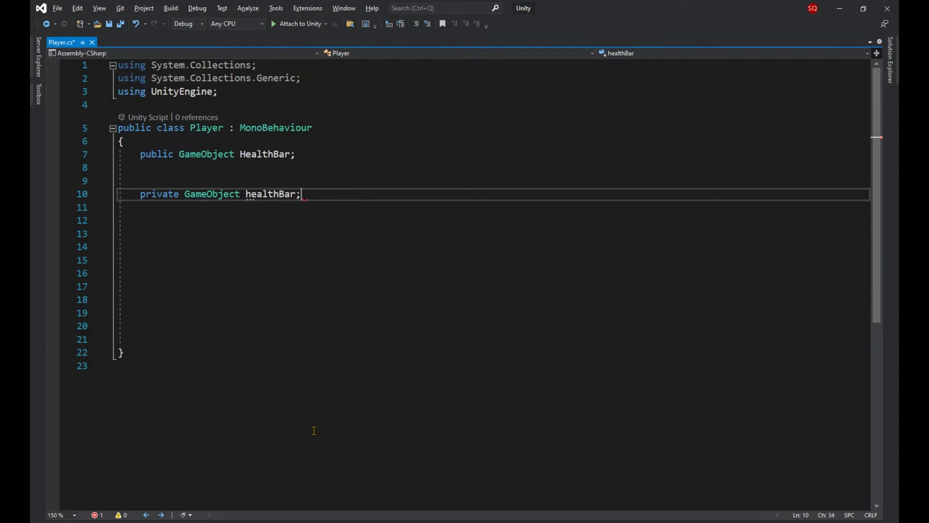
key("Up")
type("[SerializeField")
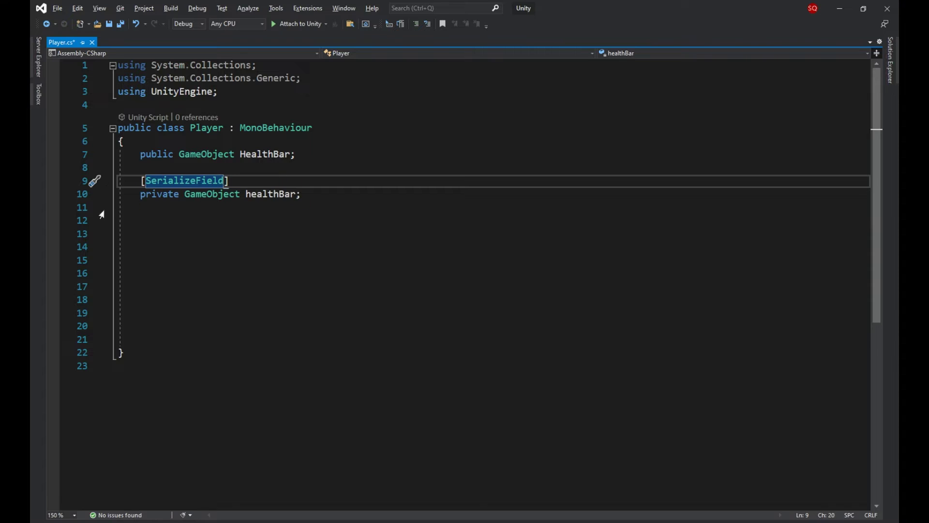
key("ctrl+z")
key("ctrl+z")
key("ctrl+z")
key("ctrl+z")
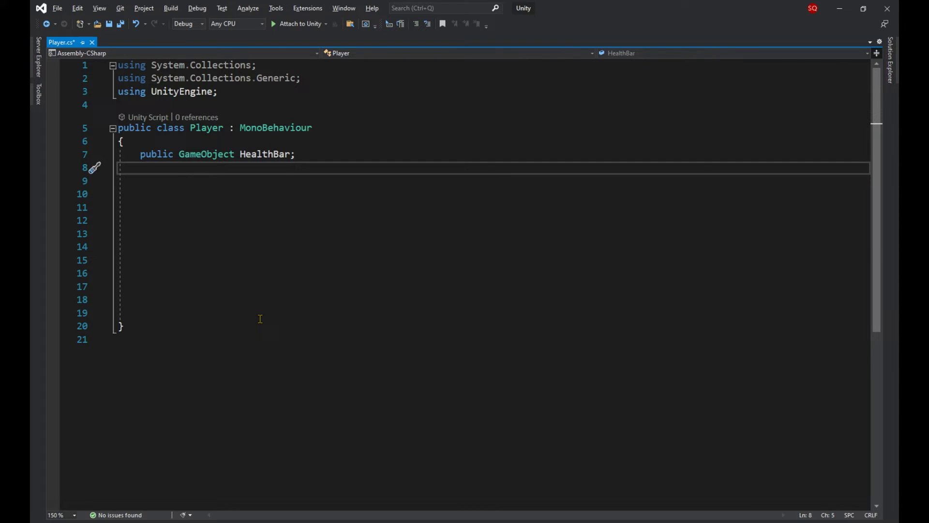
Step: Add 'using UnityEngine.UI;' and declare 'public Image FillImage;' in Player.cs
type("public image")
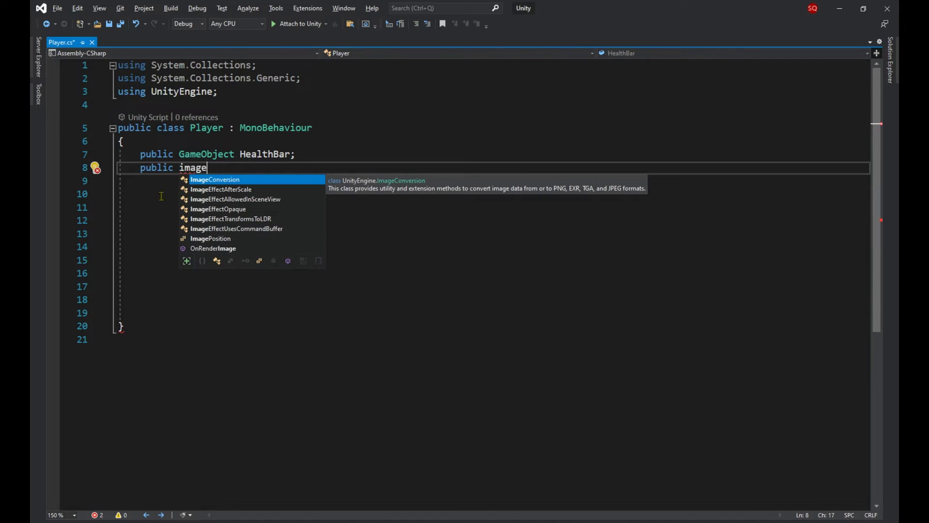
left_click(240, 87)
key("Return")
type("usi")
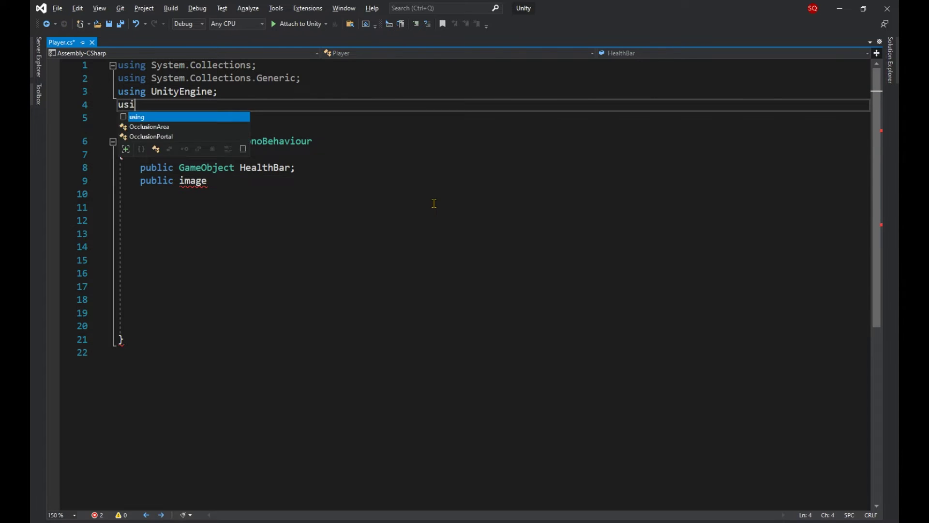
type("ng unityEngine.UI;")
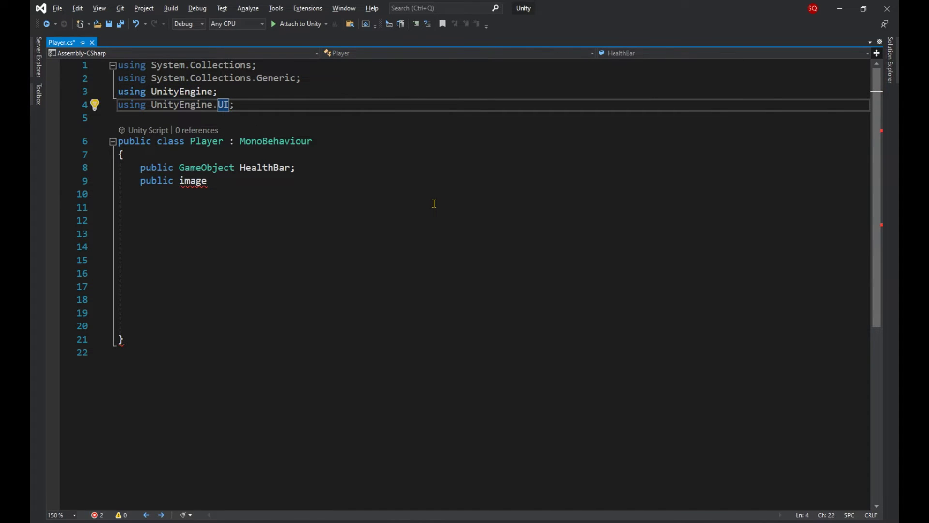
left_click(208, 182)
key("BackSpace")
key("BackSpace")
key("BackSpace")
key("BackSpace")
key("BackSpace")
type("ic Image")
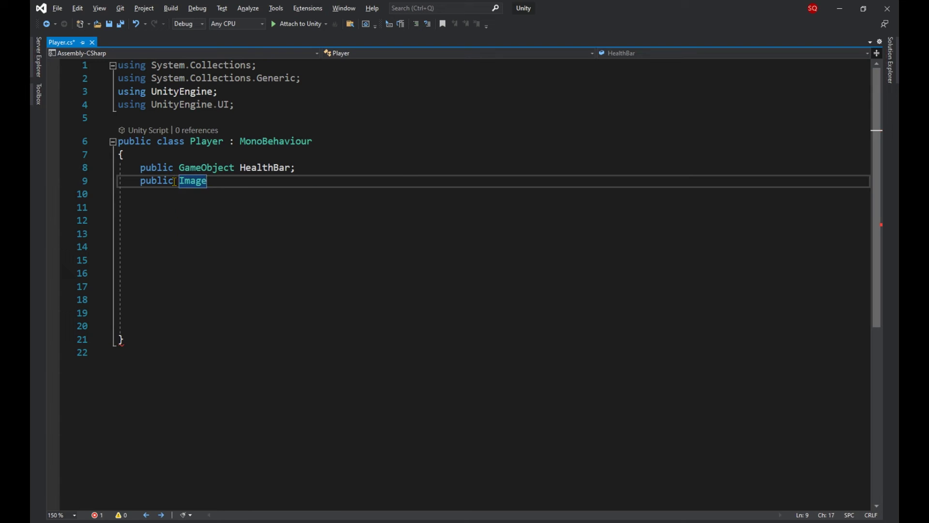
type(" FillImage;")
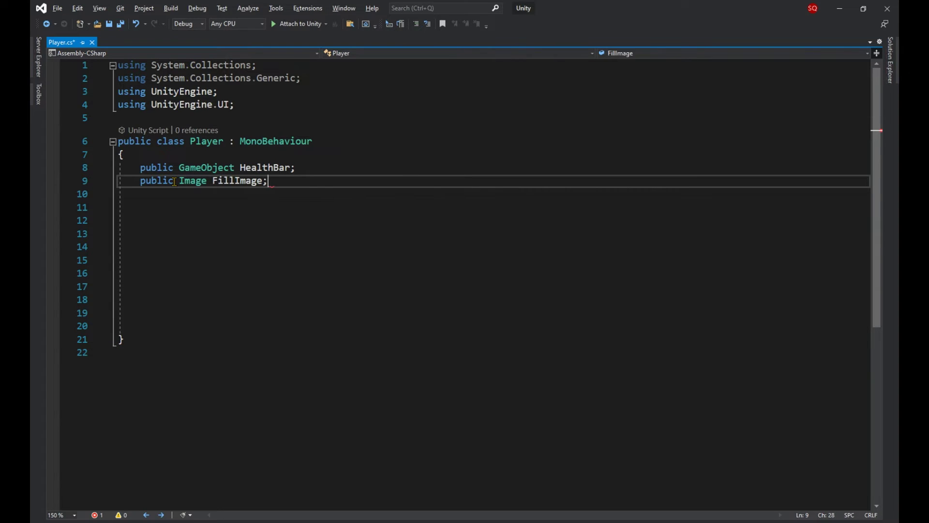
key("Return")
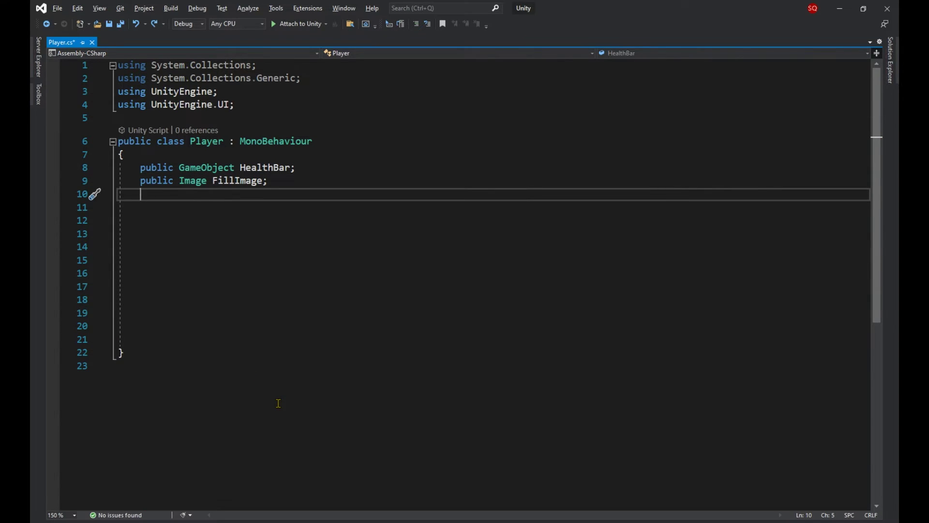
Step: Begin a public field and add 'using TMPro;' below the UnityEngine.UI import
type("public")
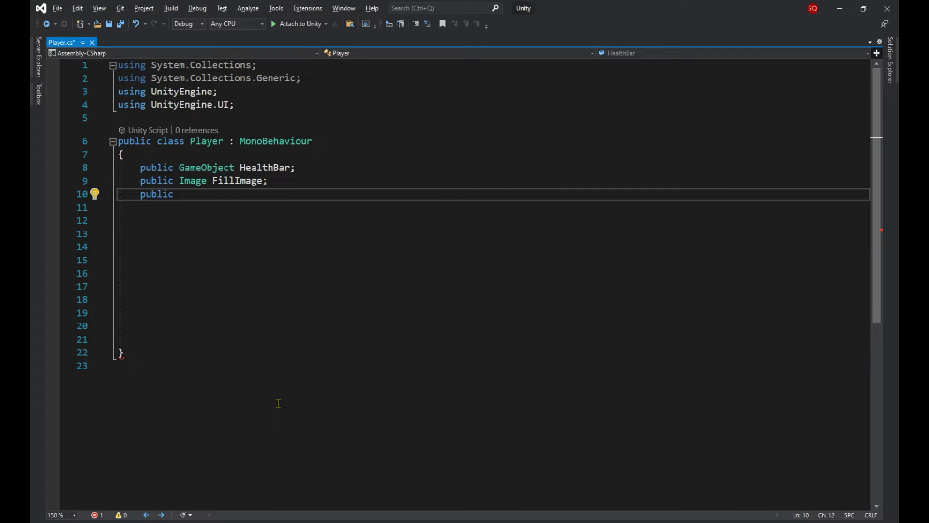
left_click(251, 110)
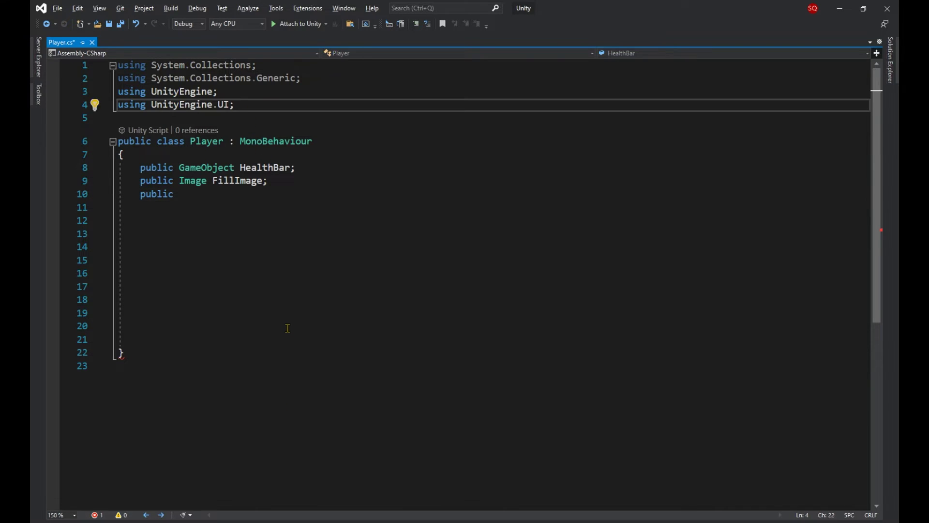
key("Return")
type("using TMPro;")
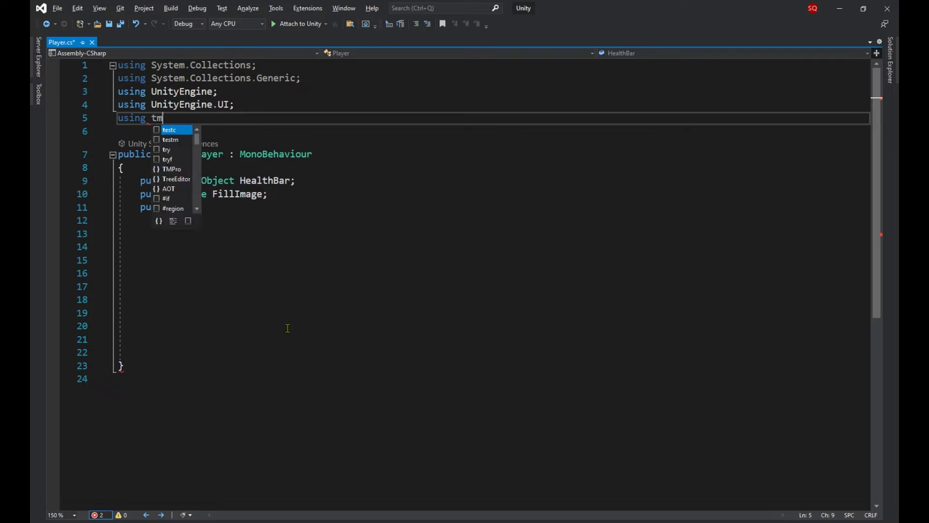
Step: Declare 'public TMP_Text HPText;' and 'public float CurrentHealth, MaxHealth;' fields
key("Down")
key("Down")
key("Down")
key("Down")
key("Down")
key("Down")
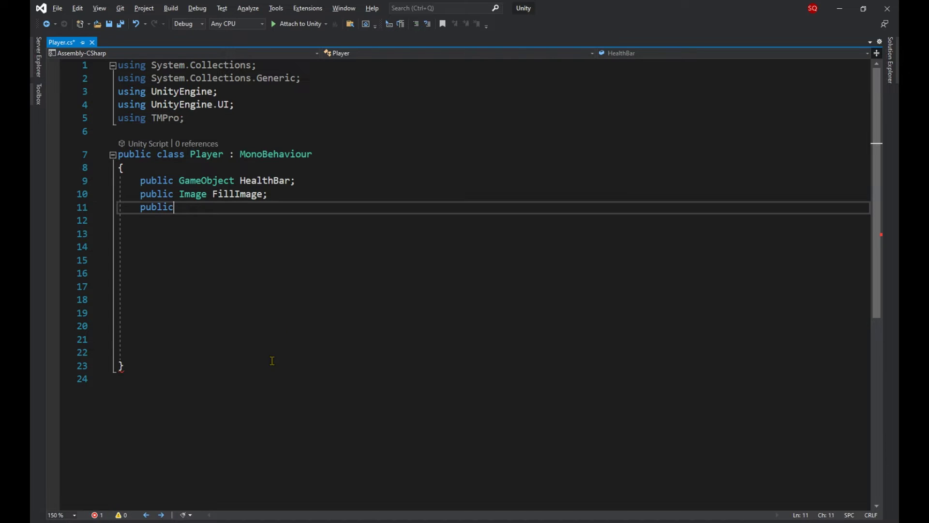
type("TMP_t")
type("ext ")
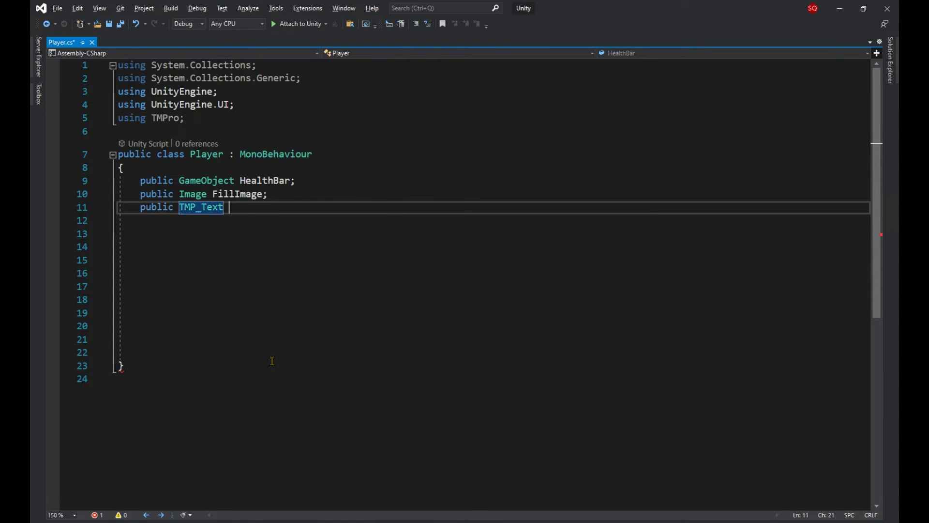
type("HPText;")
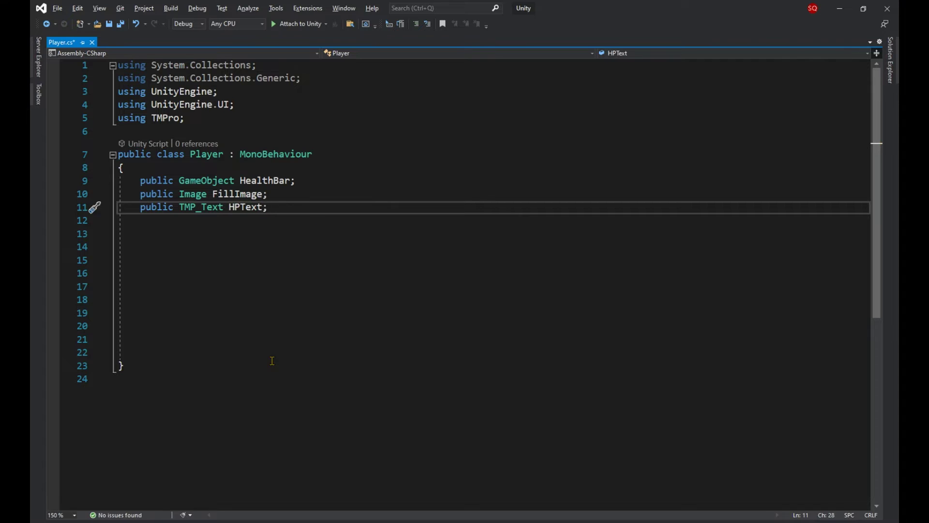
key("Return")
type("public float ")
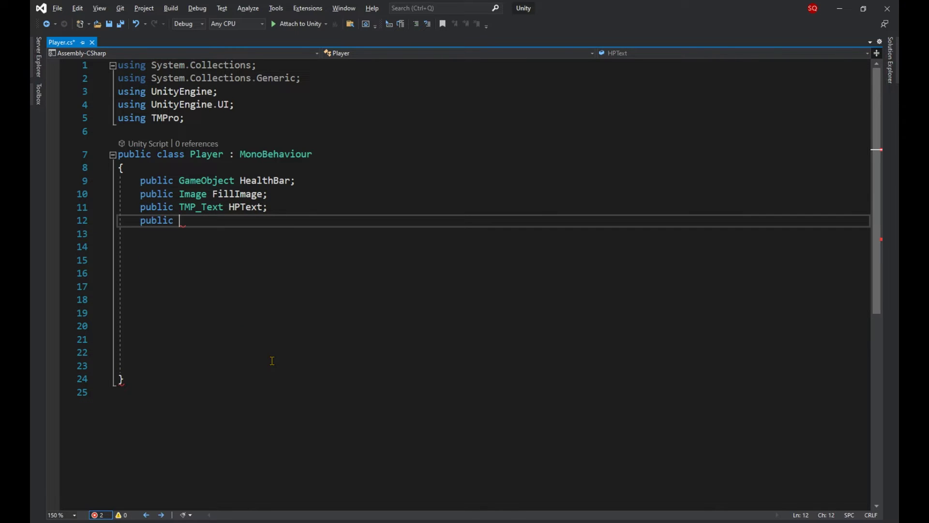
type("CurrentHealth, MaxHealth;")
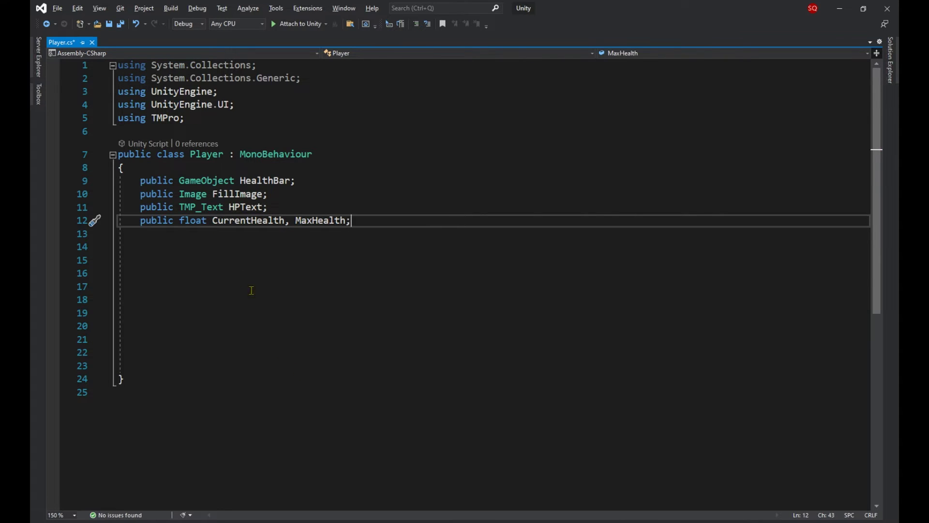
Step: Add an Awake method that sets CurrentHealth = MaxHealth
key("Down")
key("Down")
key("Down")
key("Down")
key("Up")
key("Up")
type("awak")
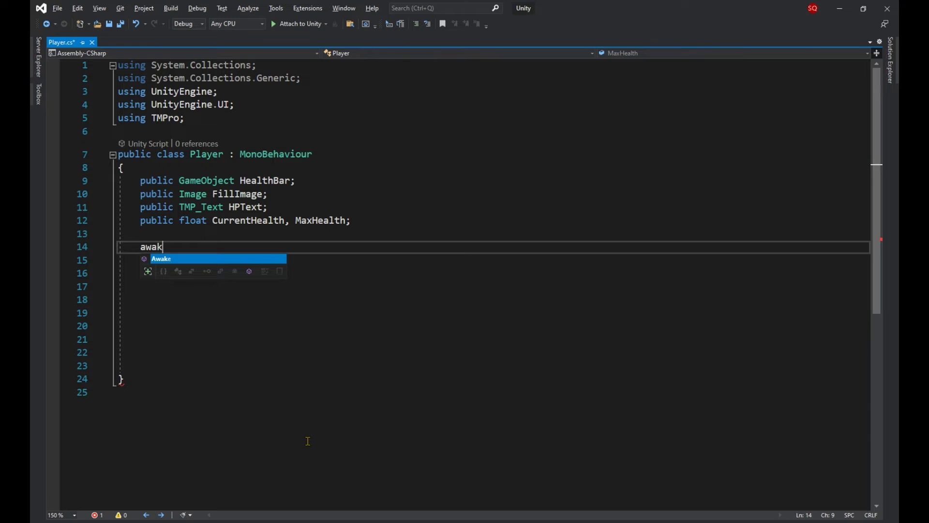
key("Tab")
type("curr")
key("Tab")
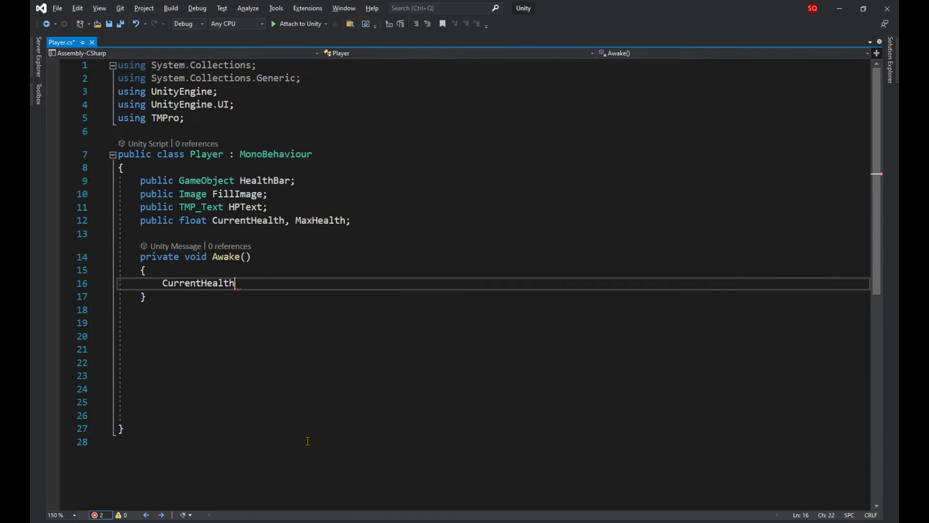
type("= ma")
key("Tab")
Step: Write an empty 'void HPUpdater() { }' method below Awake
left_click(181, 348)
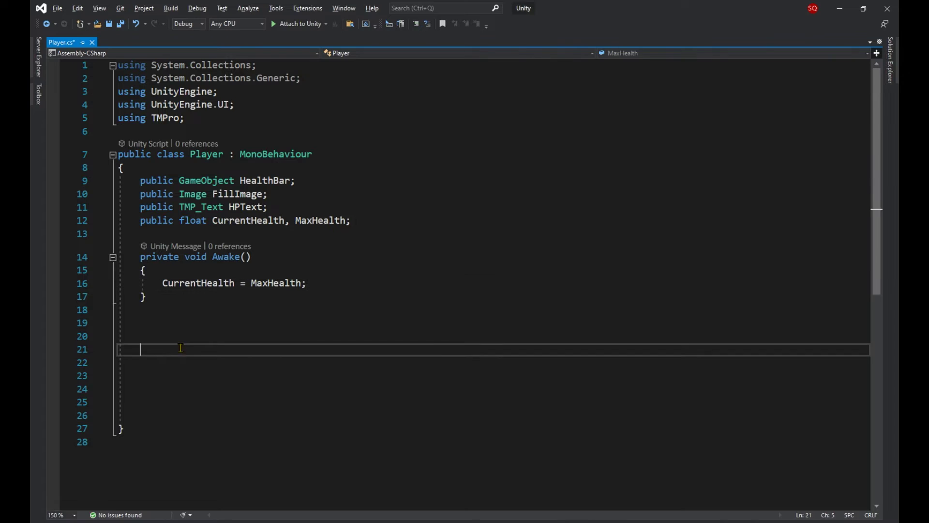
scroll(250, 406, "down", 2)
key("Down")
key("Down")
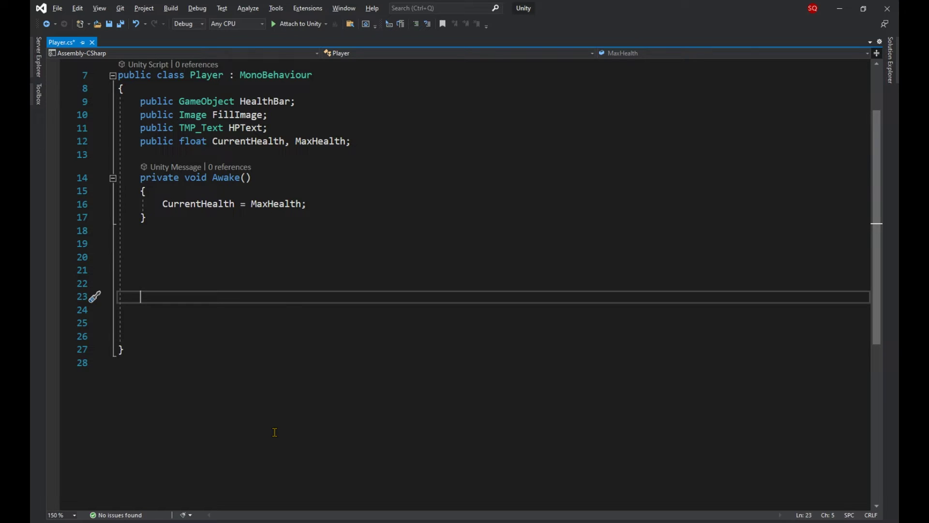
type("void HPUpdater() {")
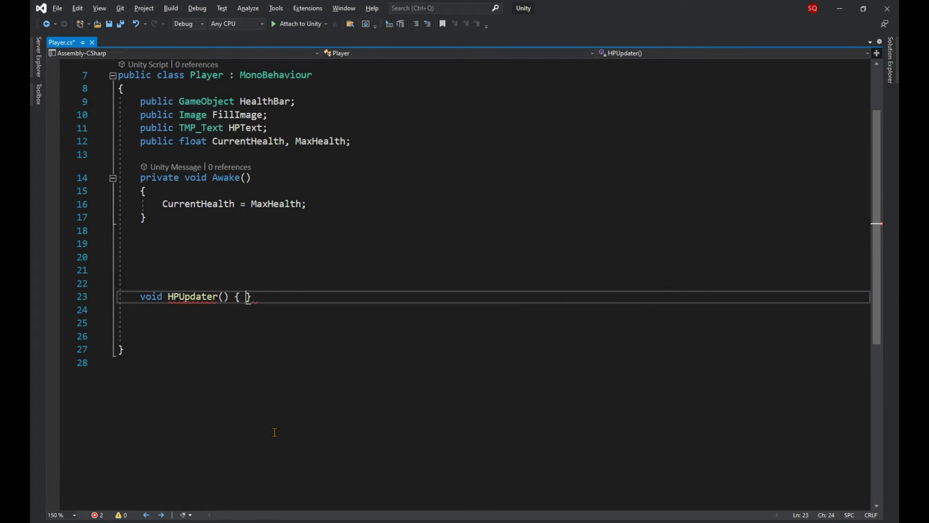
key("Return")
Step: Add a LateUpdate method above it that calls HPUpdater();
key("Up")
key("Up")
key("Up")
key("Up")
key("Up")
type("Late")
key("Tab")
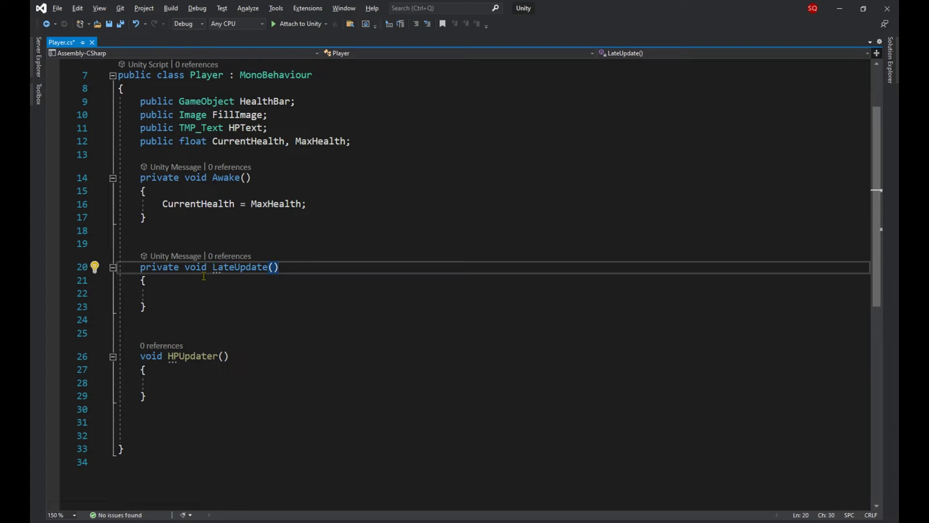
type("HPUpdater();")
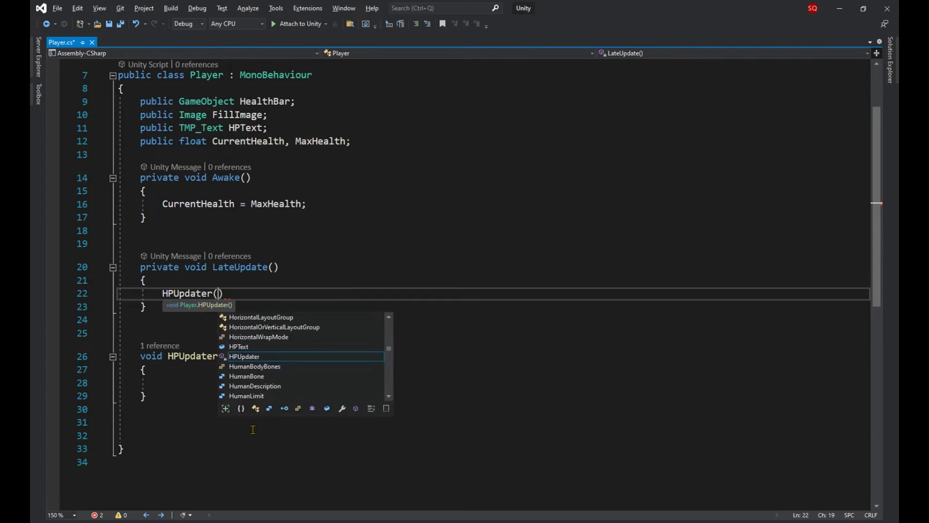
left_click(196, 380)
scroll(227, 385, "down", 1)
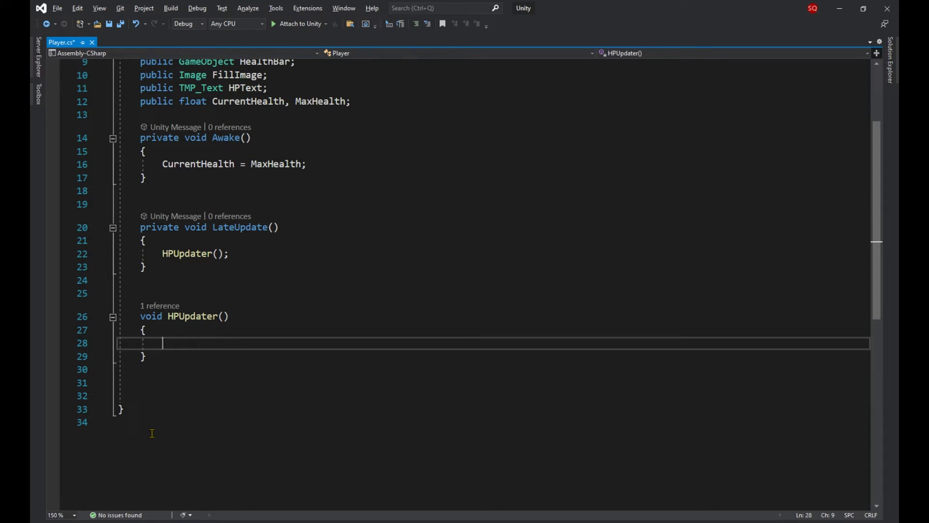
Step: In HPUpdater set FillImage.fillAmount = CurrentHealth/MaxHealth and HPText.text = Mathf.Ceil(CurrentHealth).ToString()
type("FillImage.fillAmount = ")
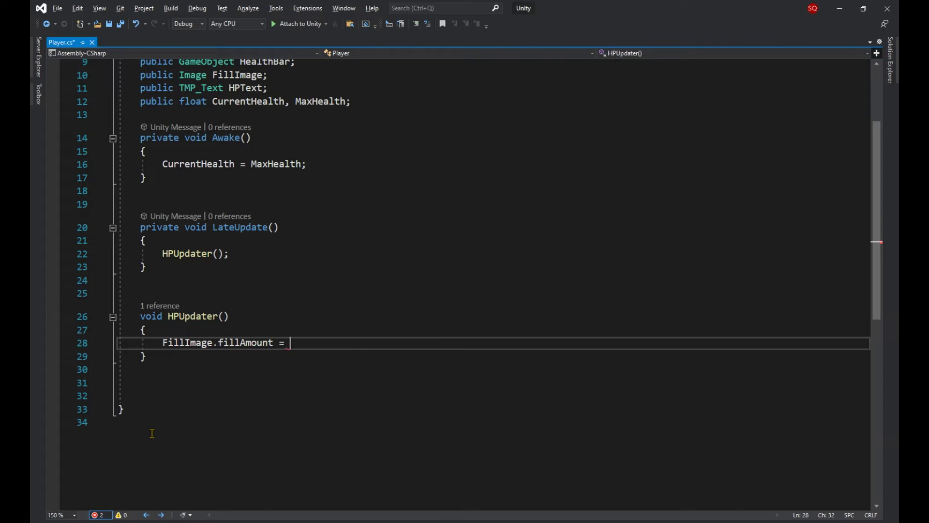
type("CurrentHealth/m")
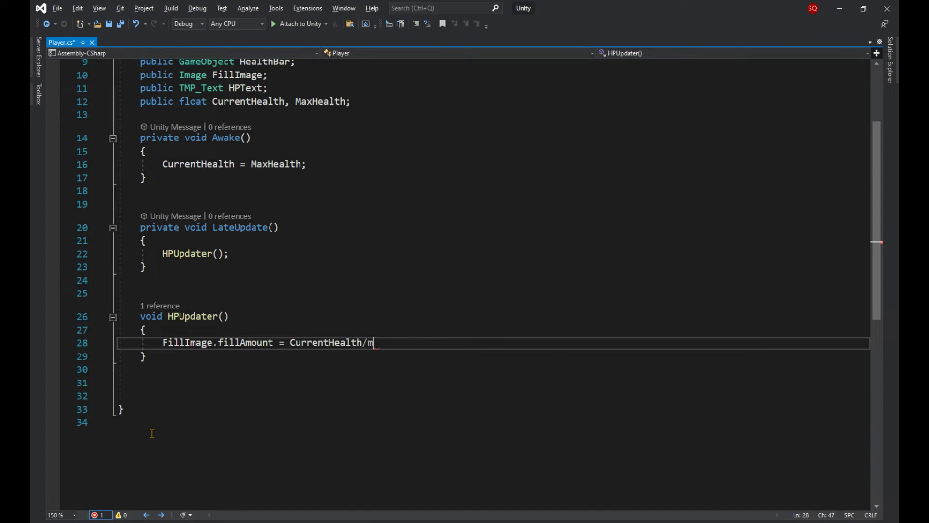
type("axHealth;")
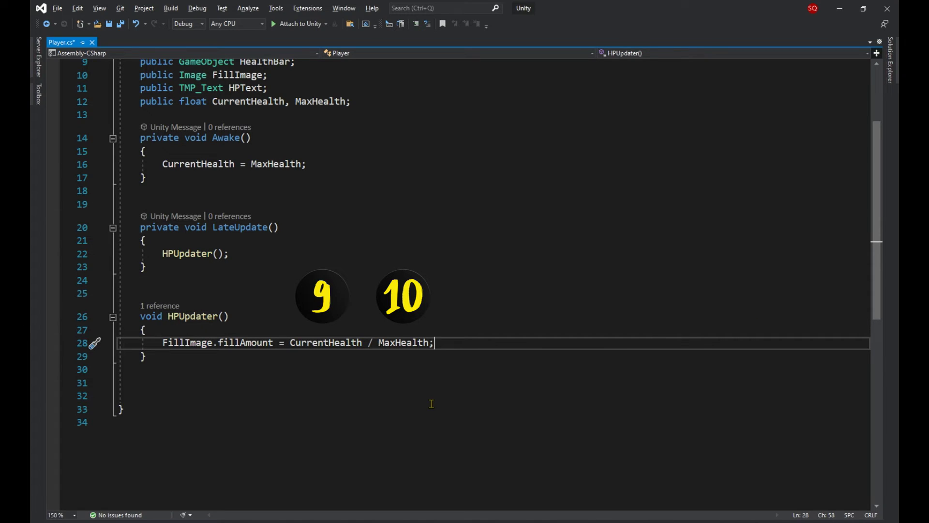
key("Return")
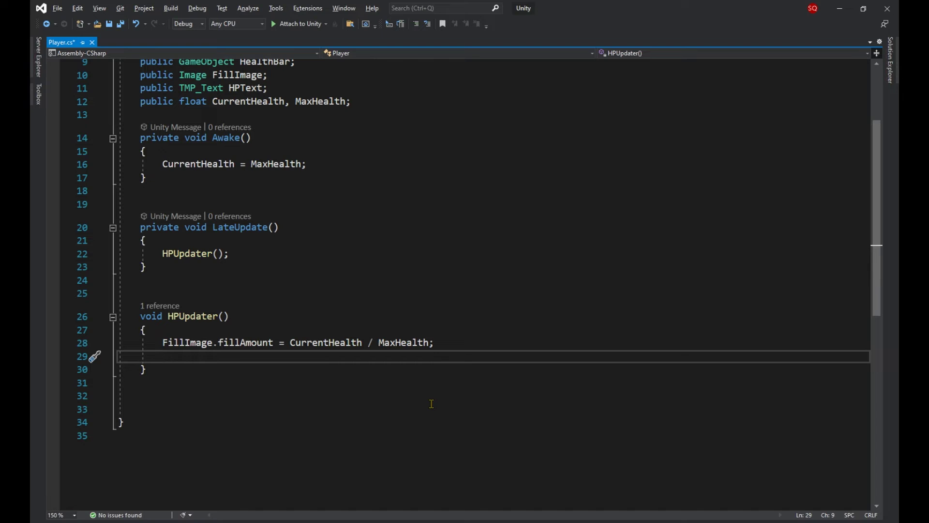
type("HPText.text = ")
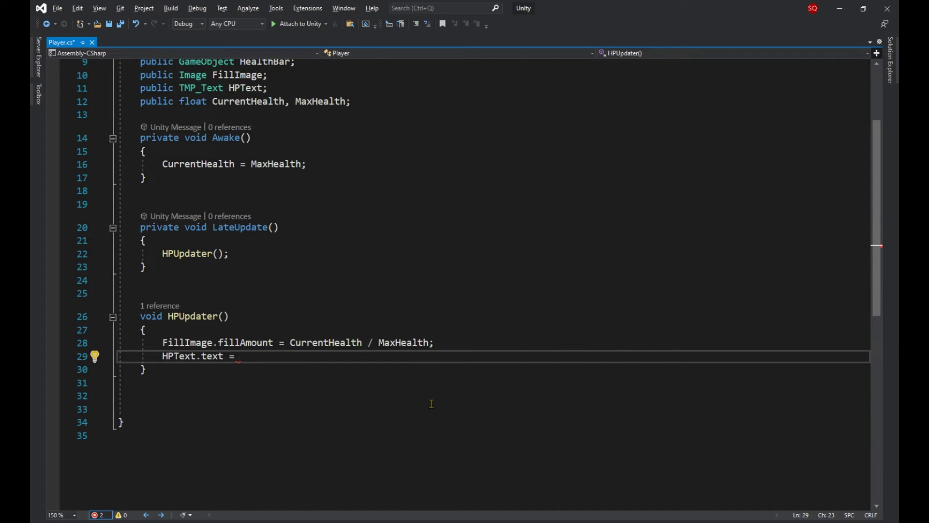
type("Mathf.Ceil")
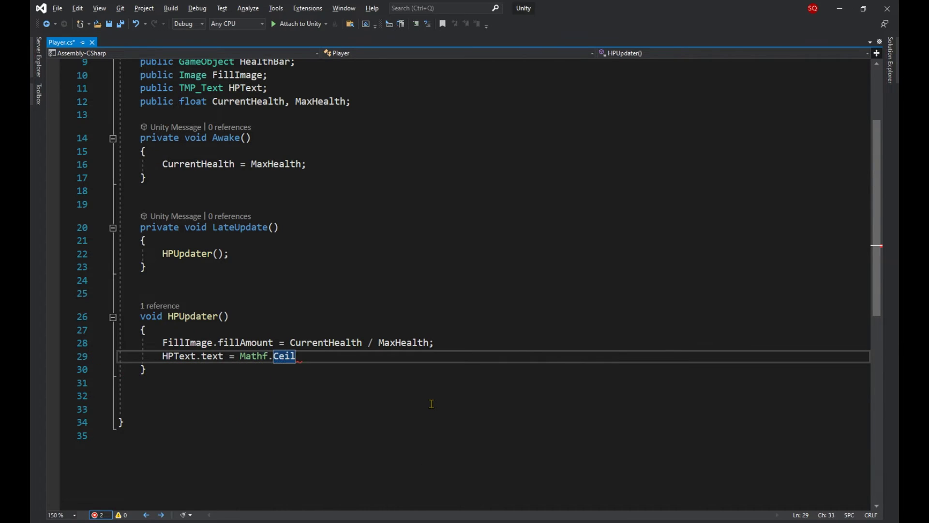
type("(currentHealth).ToString()")
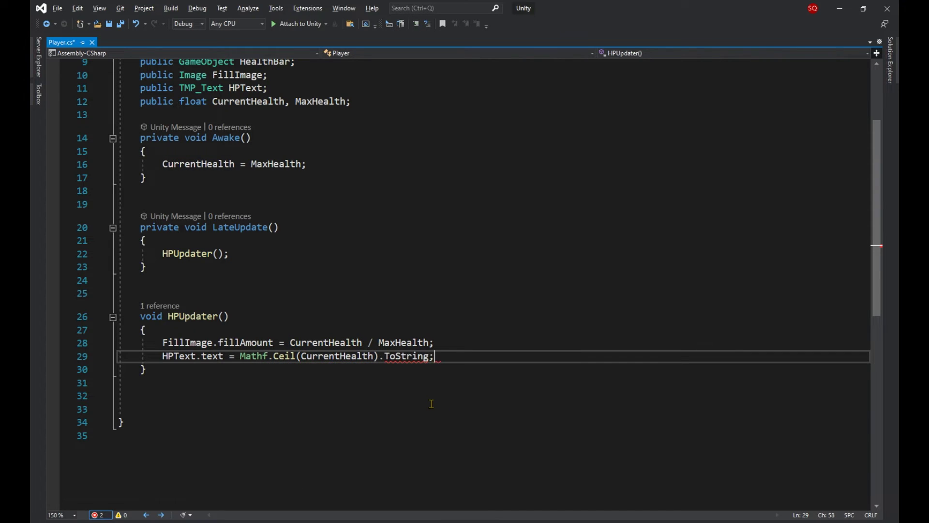
type(";")
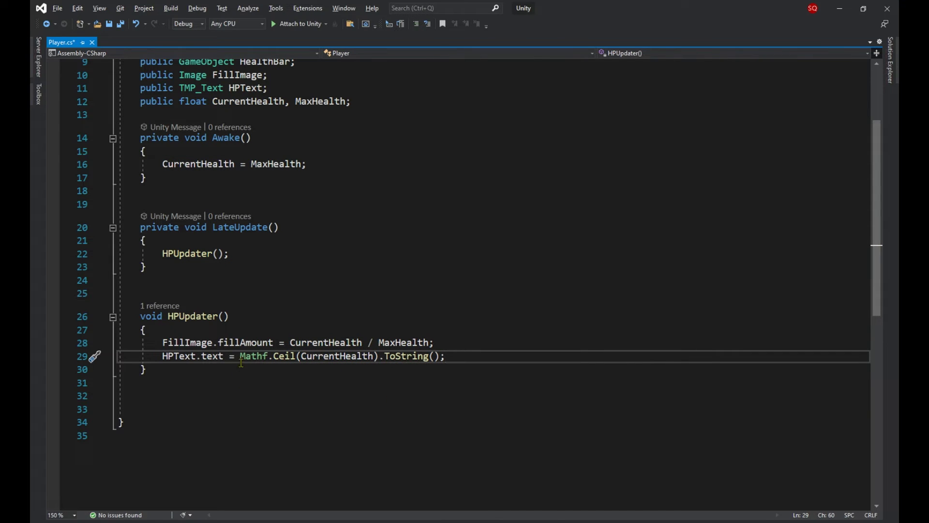
Step: Highlight the Mathf.Ceil rounding, ToString conversion and HPText.text assignment to explain them
left_click_drag(246, 357, 296, 358)
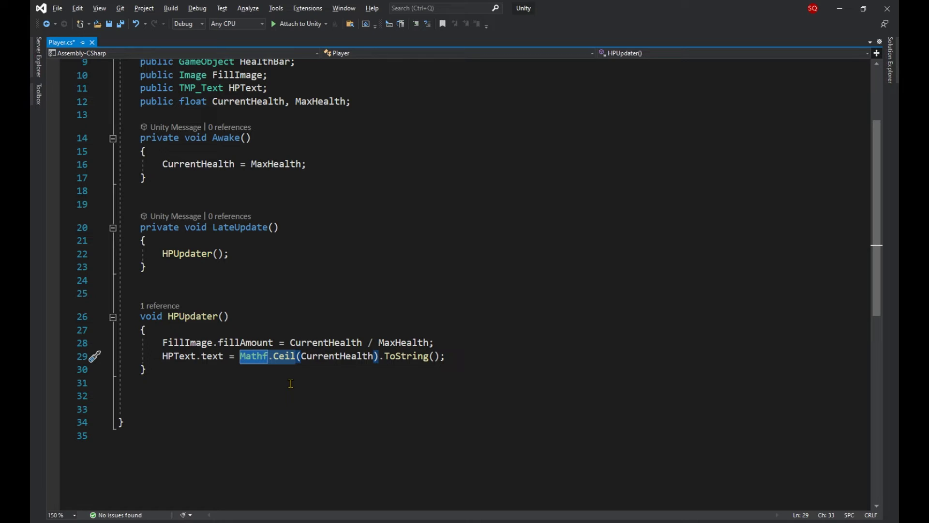
left_click_drag(231, 356, 448, 360)
left_click(387, 387)
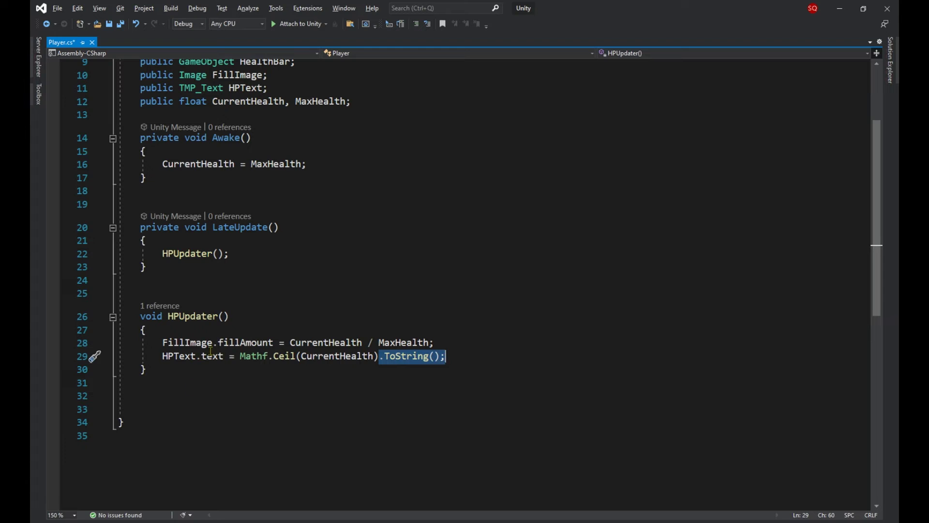
left_click_drag(162, 356, 235, 357)
left_click(235, 396)
key("alt+Tab")
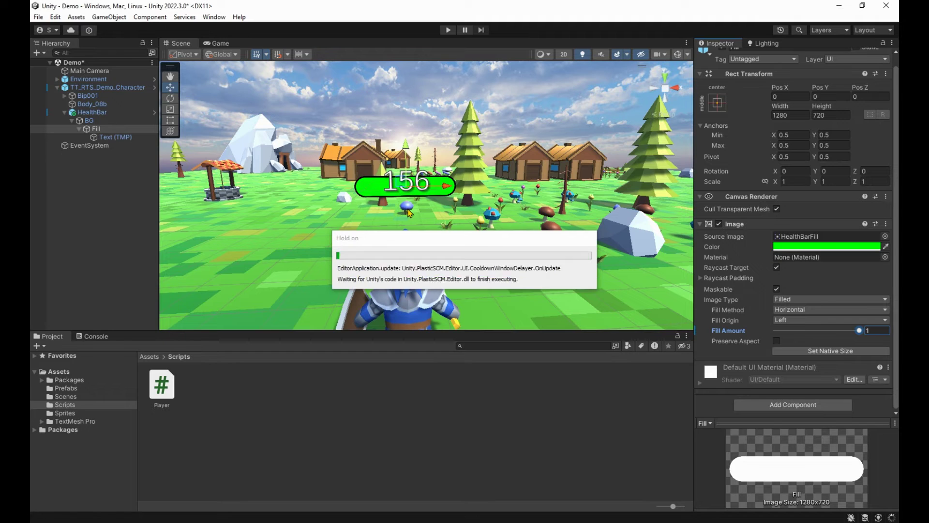
Step: Assign HealthBar, Fill and Text (TMP) to the character's Player script fields
left_click(107, 88)
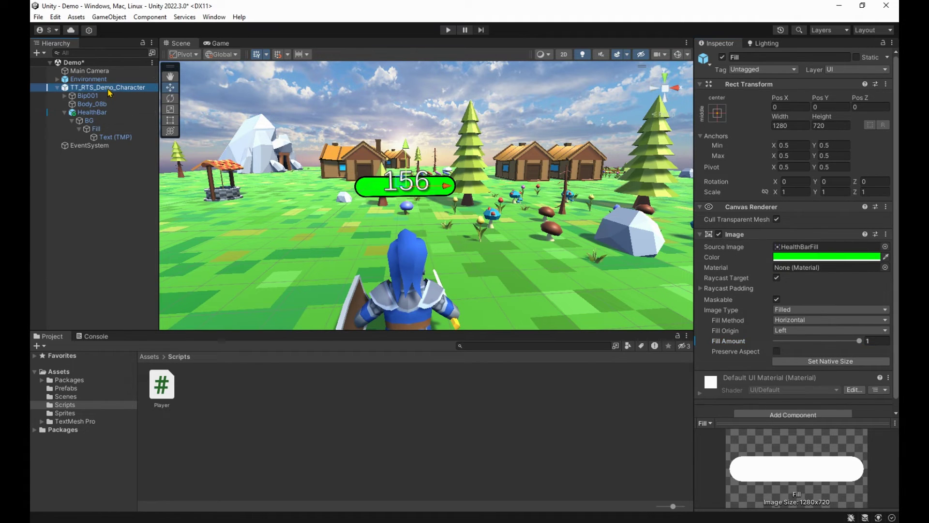
mouse_move(92, 112)
left_mouse_down()
mouse_move(774, 290)
mouse_move(823, 291)
left_mouse_up()
left_click_drag(96, 129, 785, 301)
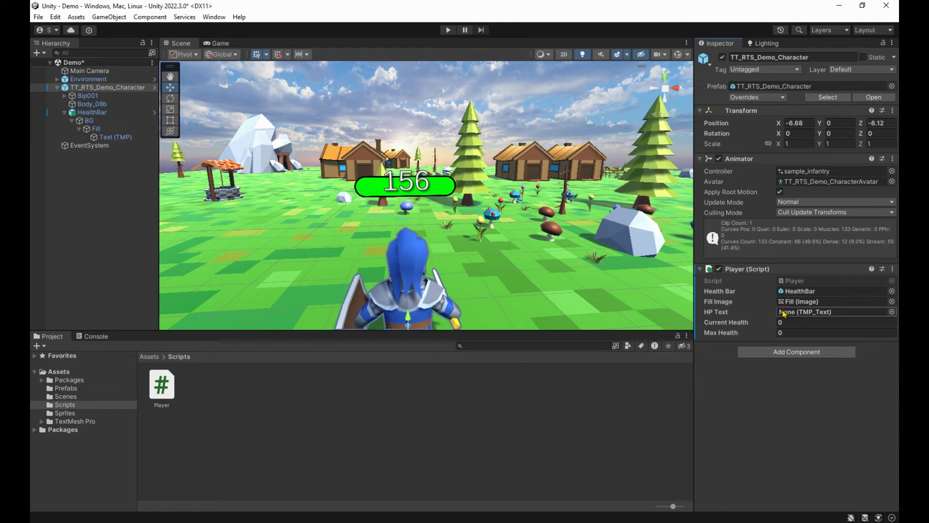
left_click_drag(112, 142, 822, 312)
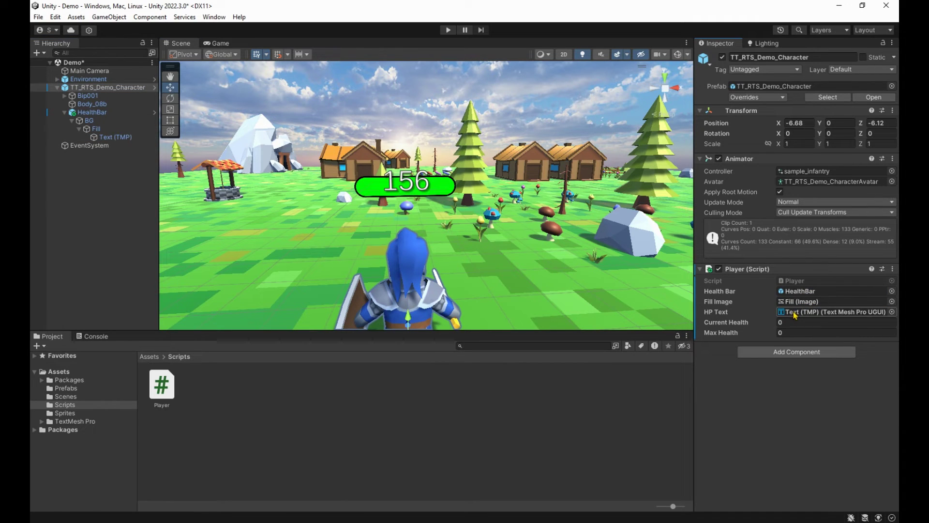
Step: Set Max Health to 10 and start Play mode
type("1")
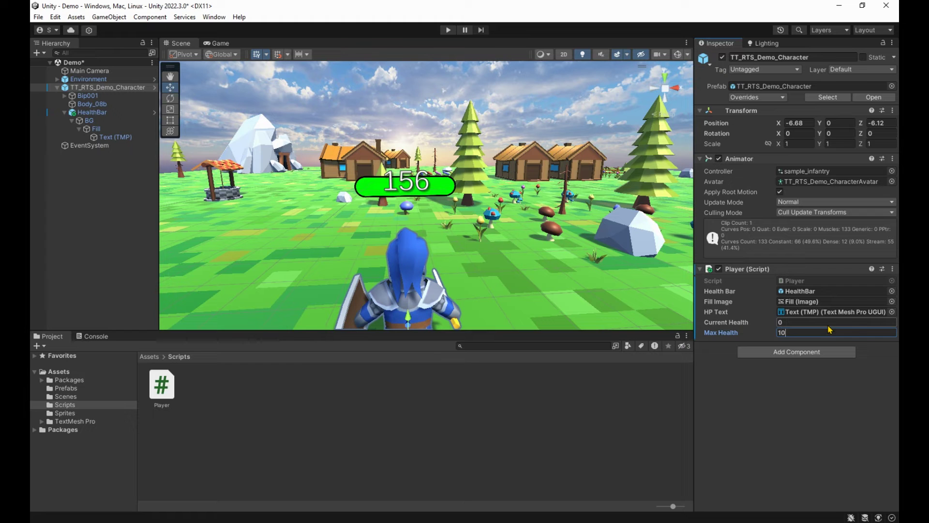
key("Return")
left_click(449, 30)
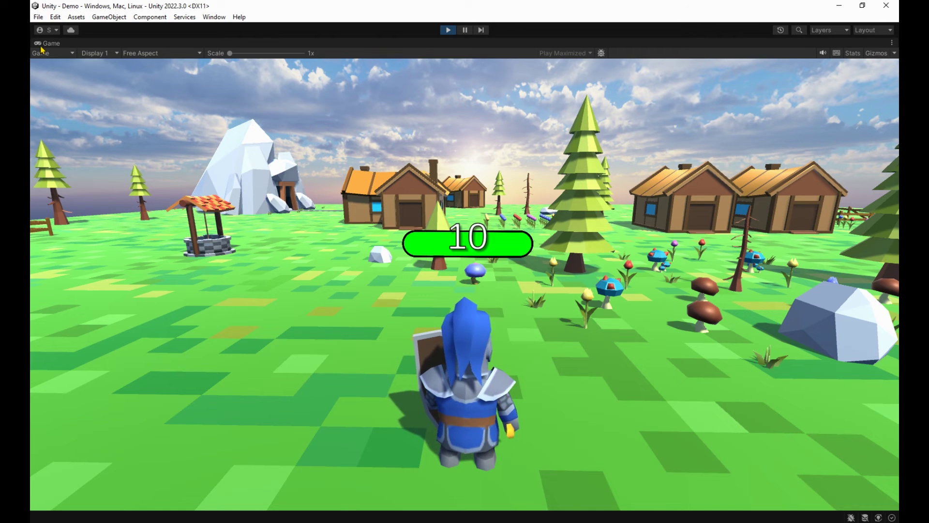
Step: During play, set the Player's Current Health to 5 so the bar halves
double_click(41, 47)
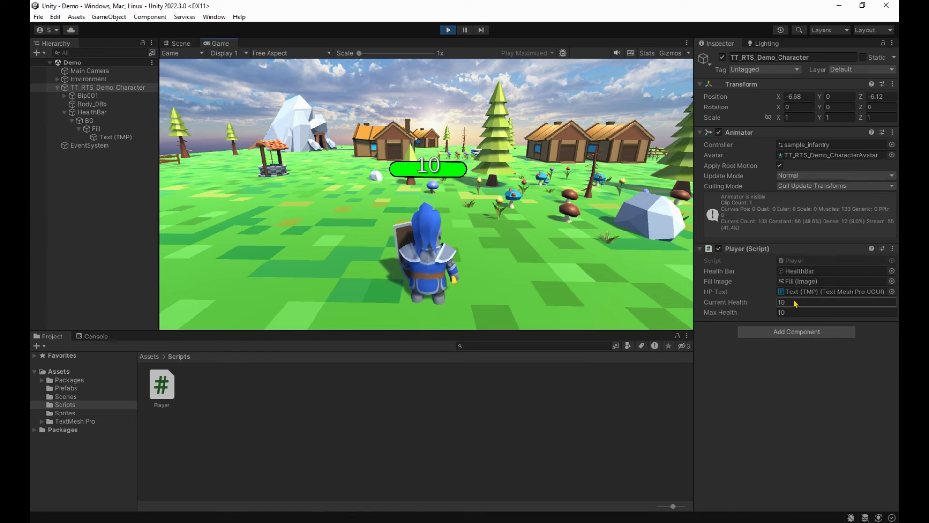
left_click(797, 303)
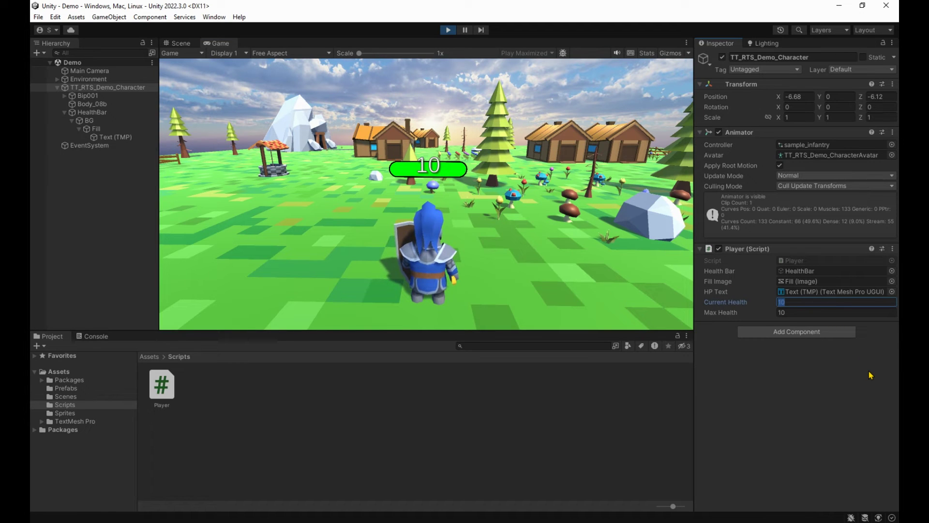
type("9")
key("BackSpace")
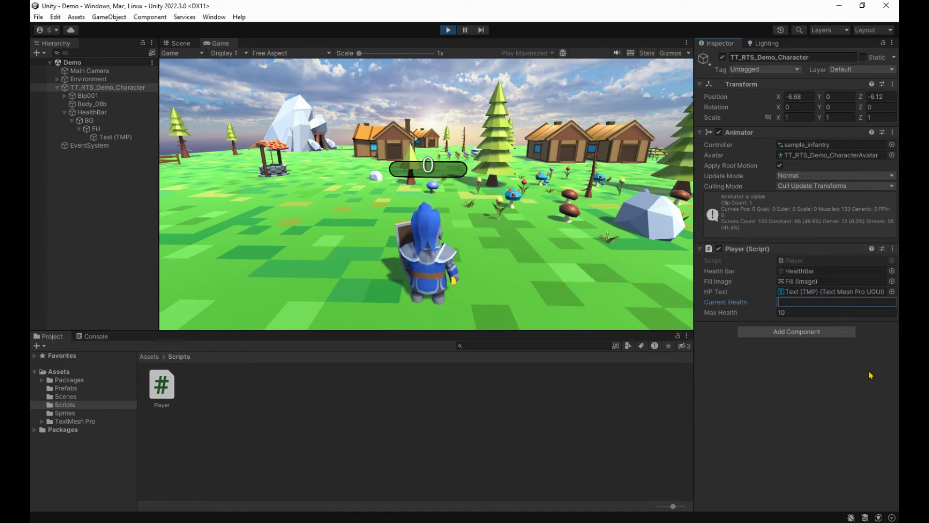
type("5")
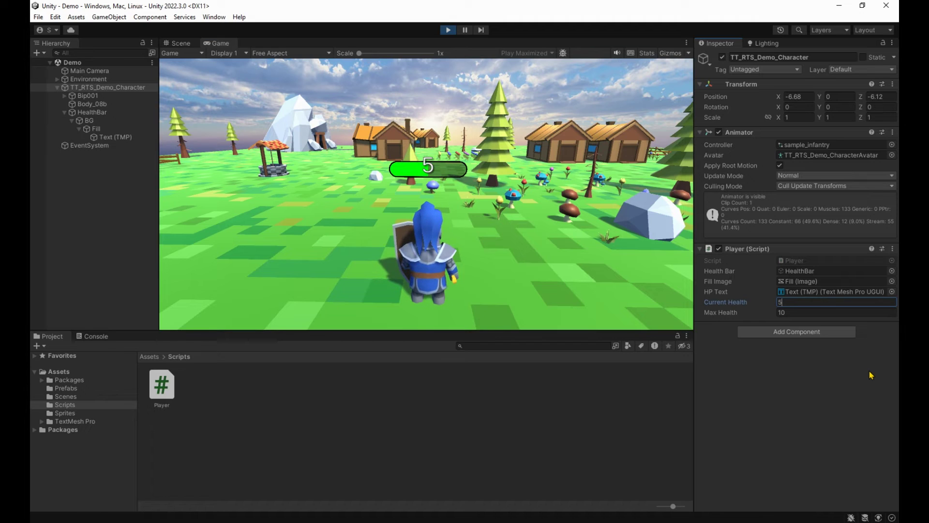
Step: Walk the character to a new spot and spin its Rotation Y to check the bar
left_click(297, 166)
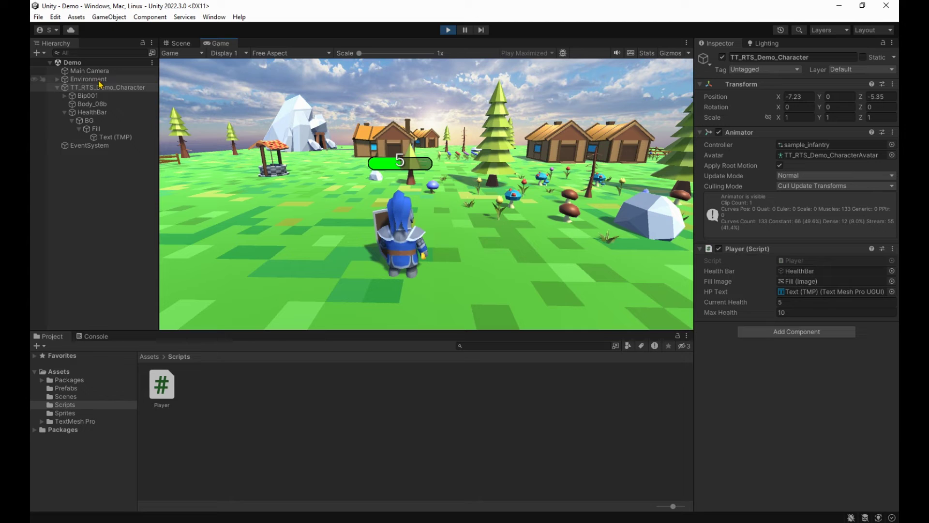
left_click(125, 87)
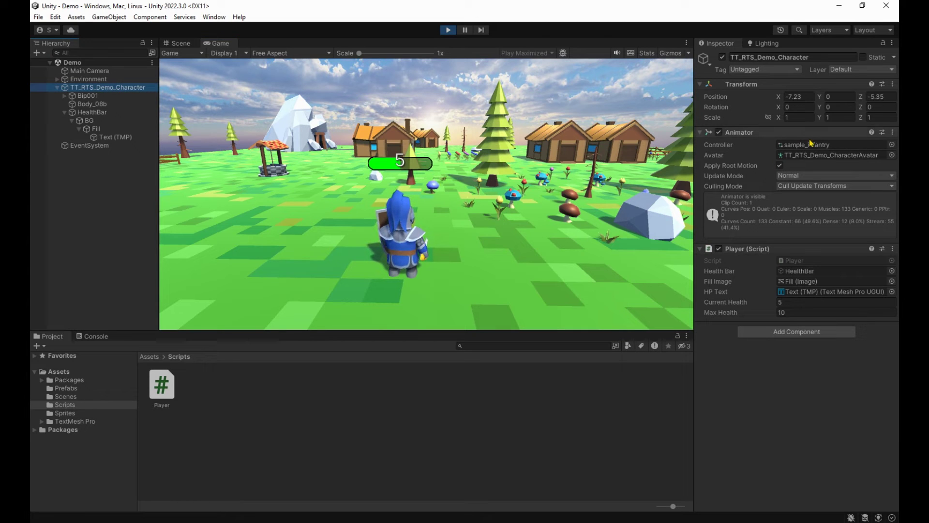
left_click_drag(819, 107, 827, 107)
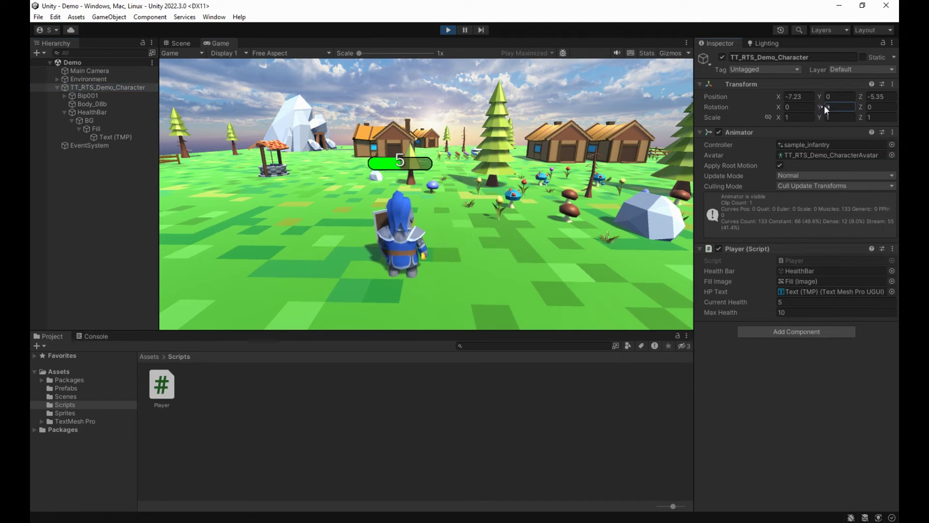
left_click_drag(106, 120, 392, 199)
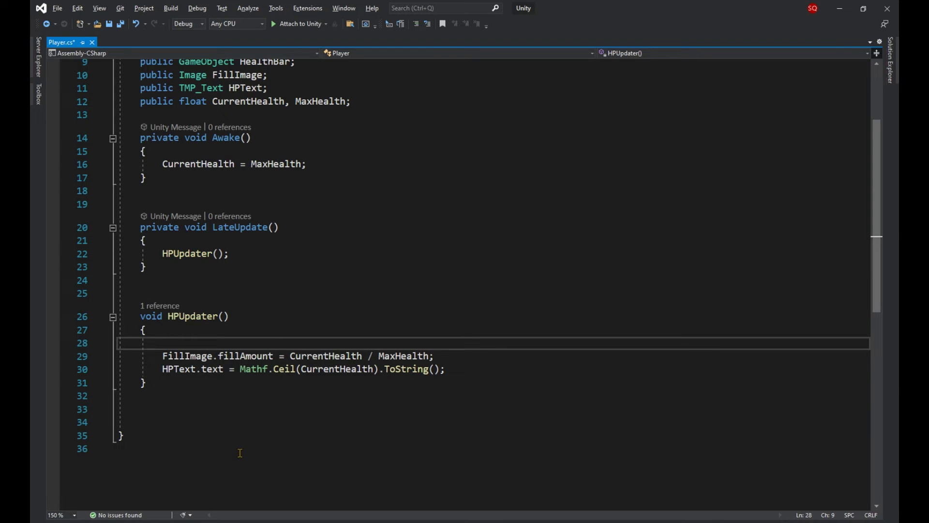
Step: Add HealthBar.transform.LookAt(Camera.main.transform); at the top of HPUpdater
type("HealthBar.transform.LookAt(")
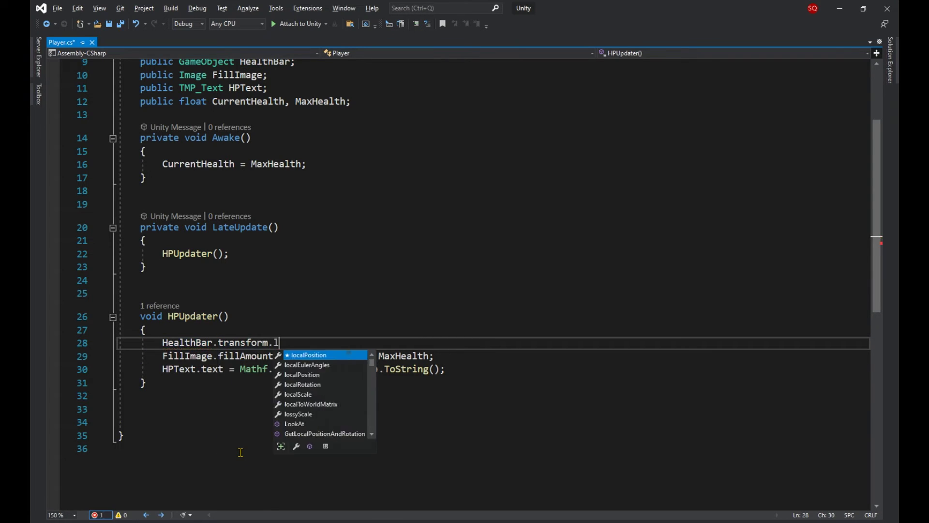
type("Camera.main")
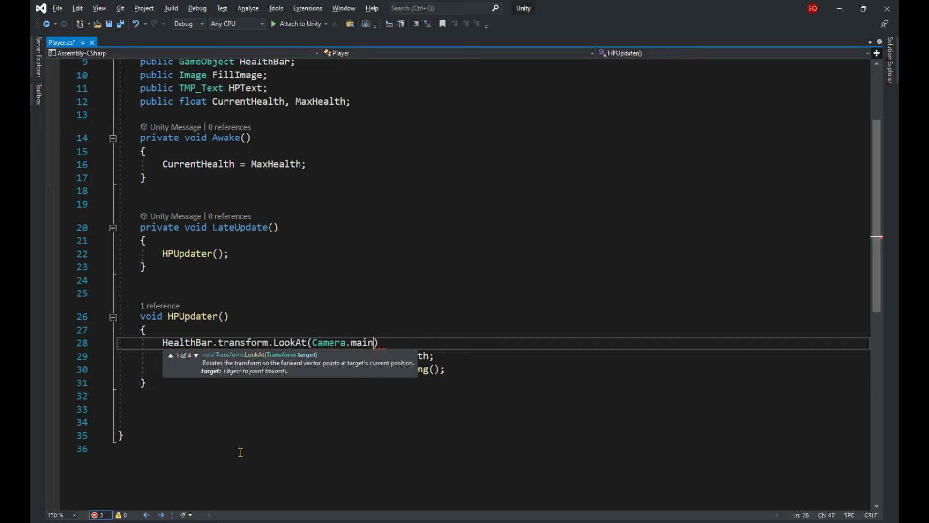
type(".transform);")
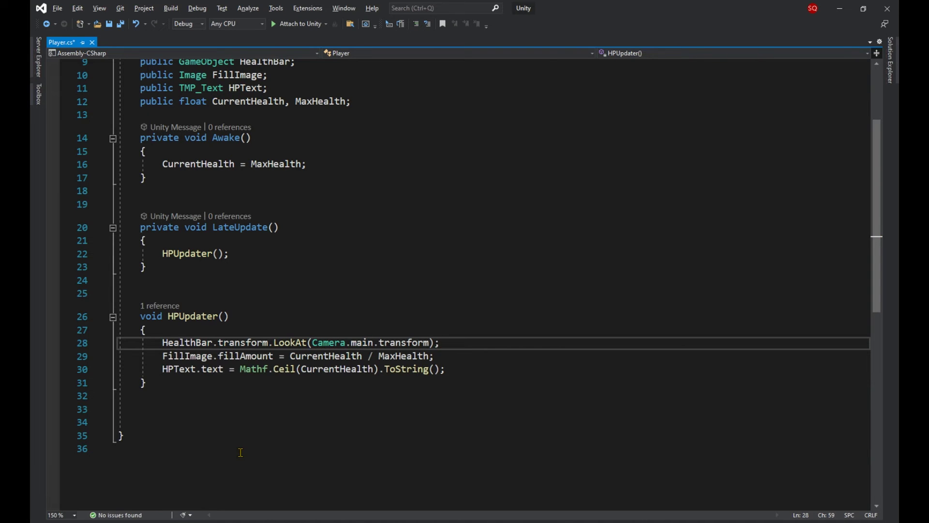
left_click_drag(313, 342, 434, 340)
left_click(457, 344)
Step: Declare 'public Camera cam;', retarget LookAt to cam.transform, and assign Main Camera as Cam
scroll(455, 345, "up", 3)
left_click(369, 224)
key("Return")
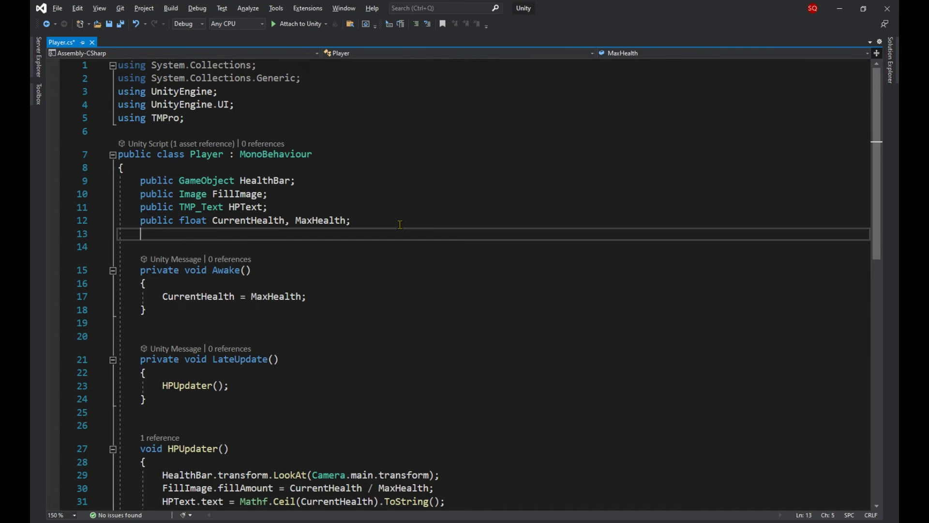
type("public Camera cam;")
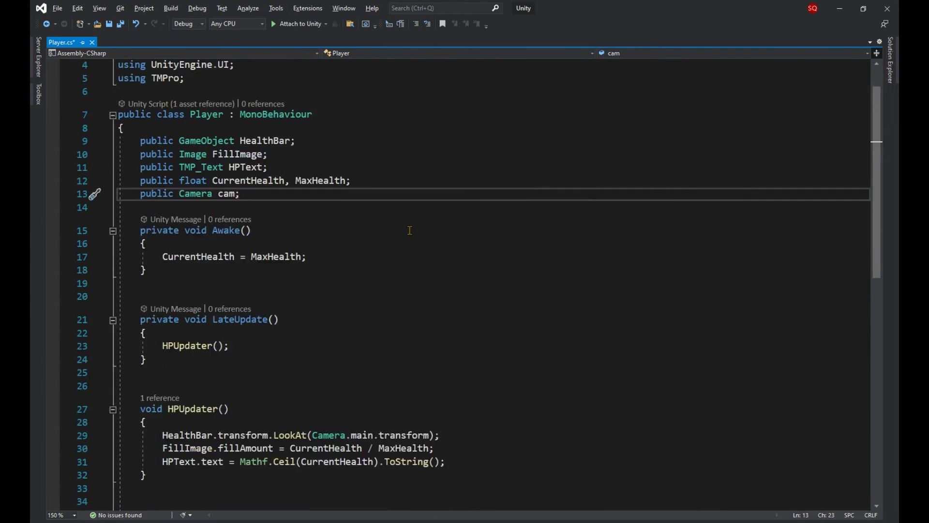
scroll(400, 224, "down", 4)
left_click_drag(315, 317, 431, 317)
type("cam.tr")
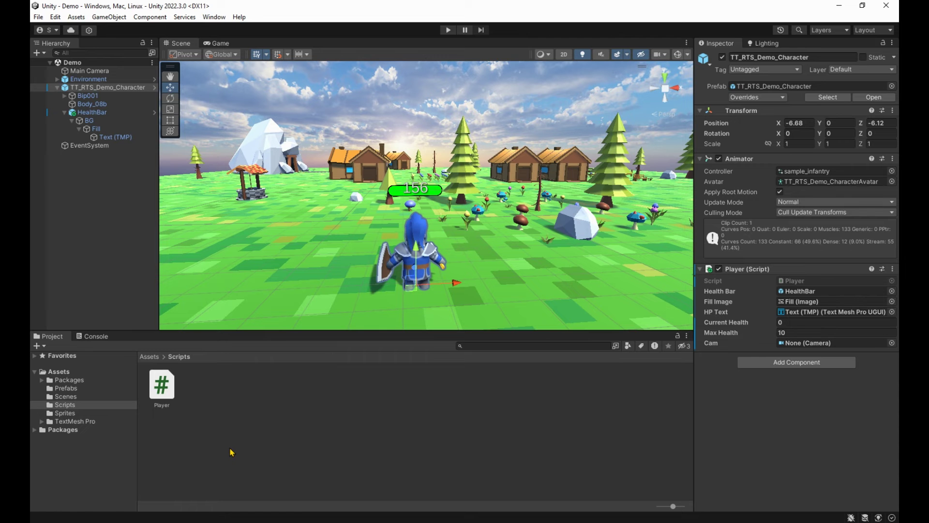
left_click_drag(89, 71, 832, 343)
Step: Start Play mode to check that the health bar faces the camera
key("ctrl+p")
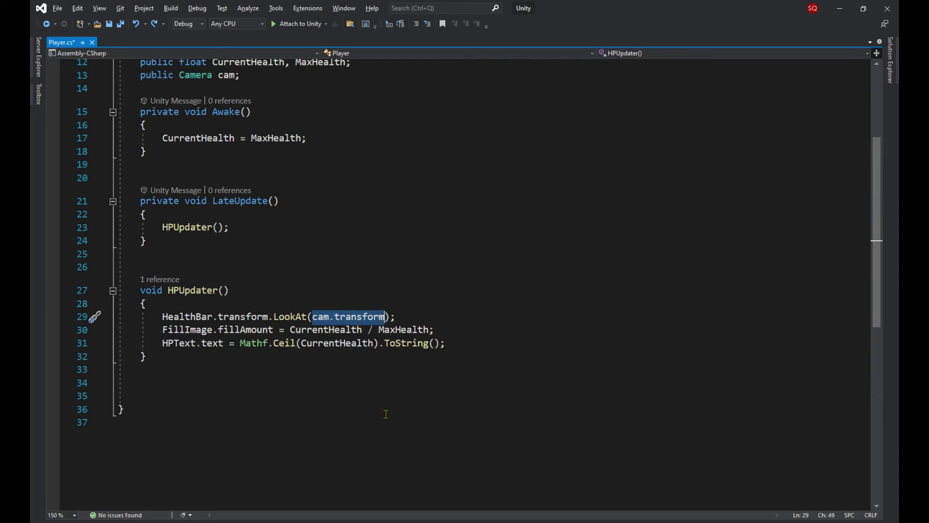
Step: Change the LookAt target to HealthBar.transform.position + cam.transform.forward and save Player.cs
key("BackSpace")
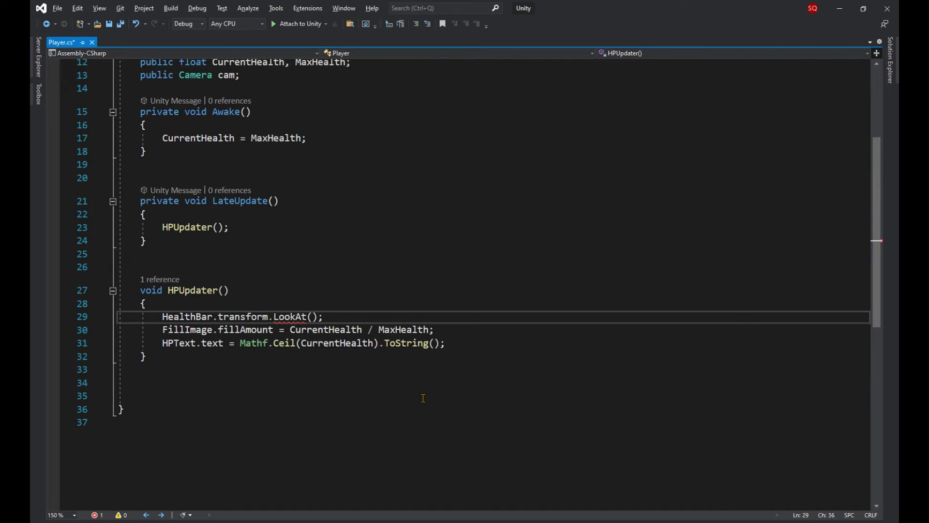
type("HealthBar.transform.")
type("position + cam.")
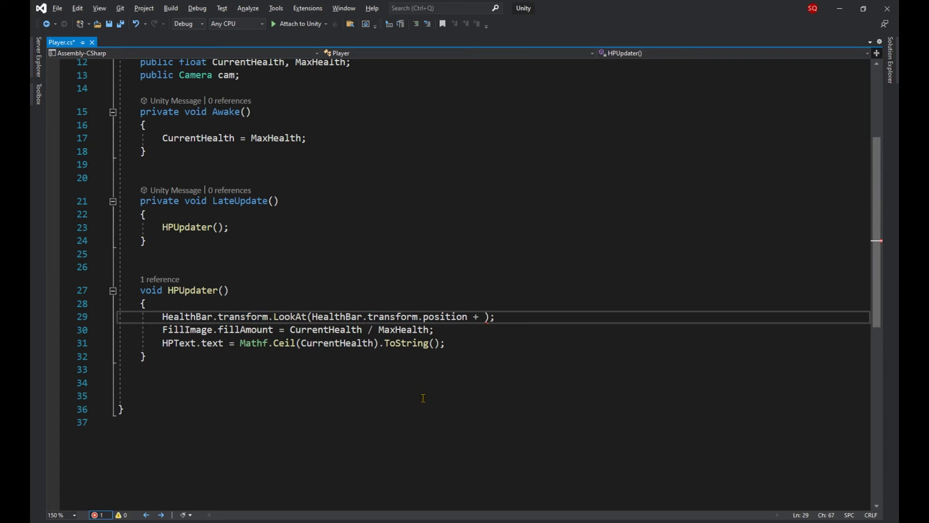
type("transform.forward")
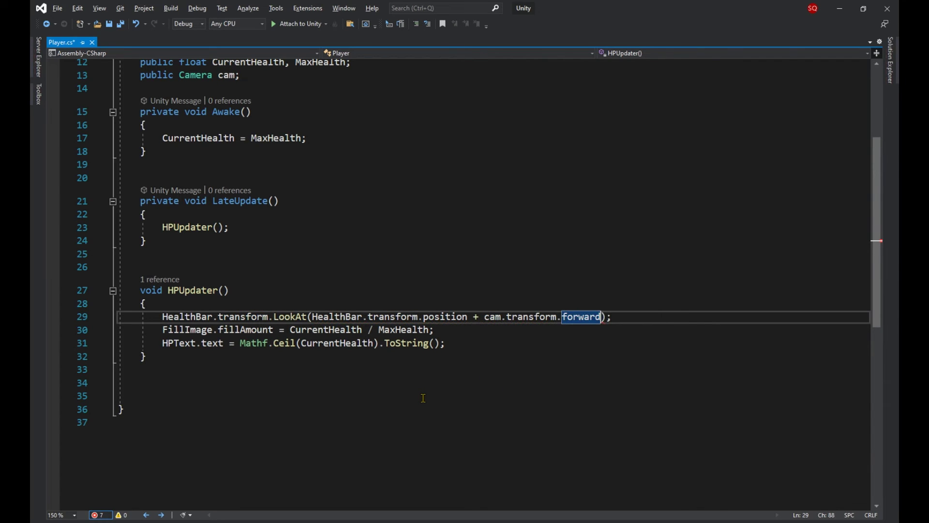
key("ctrl+s")
key("alt+Tab")
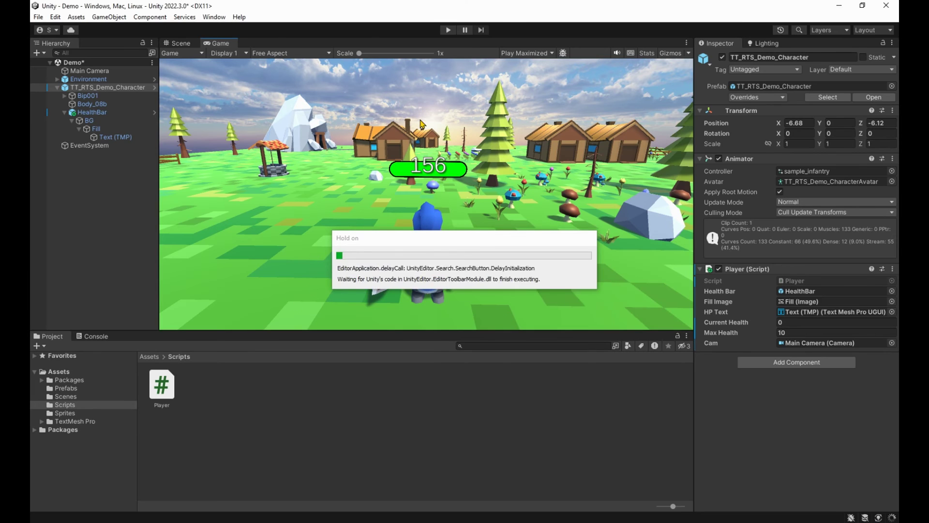
left_click(448, 30)
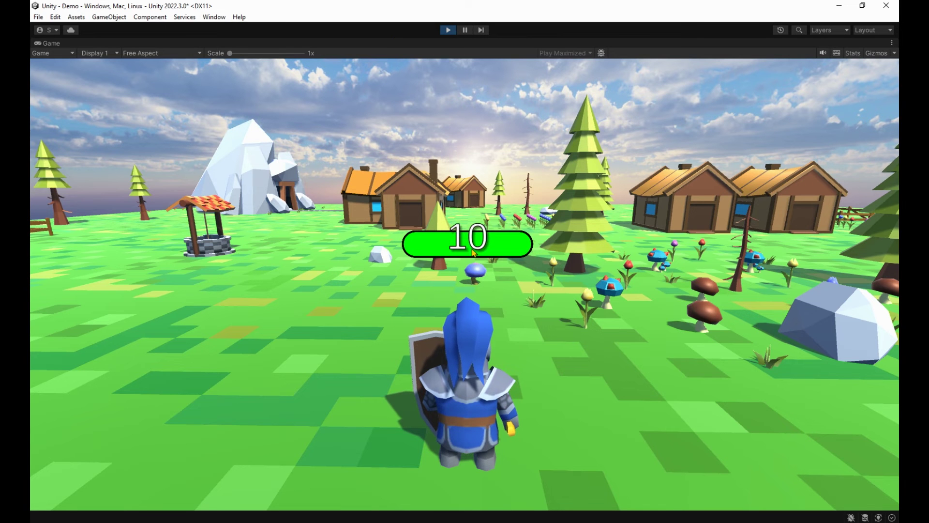
key("shift+space")
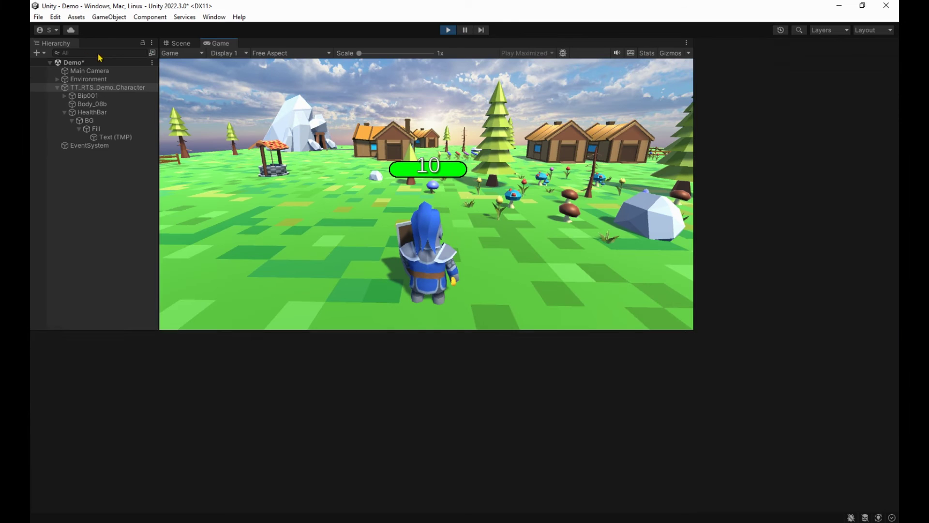
left_click(139, 71)
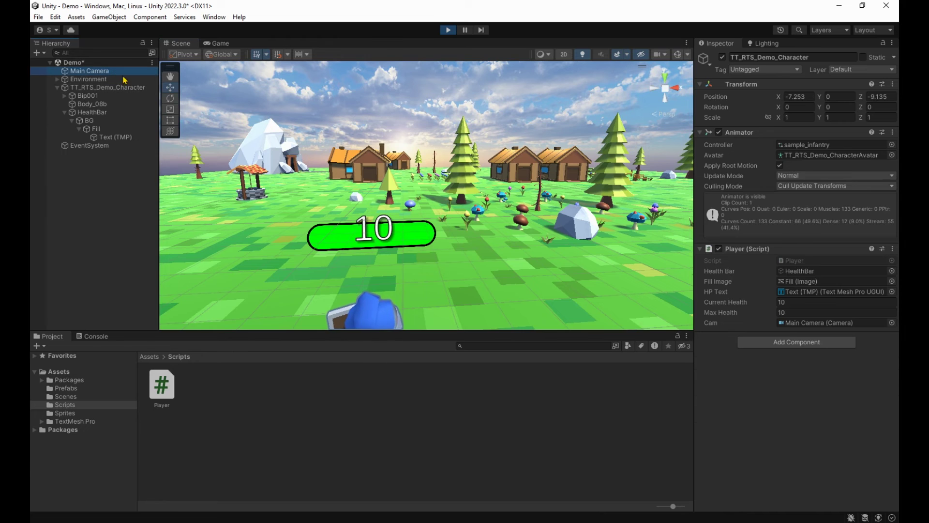
left_click(396, 291)
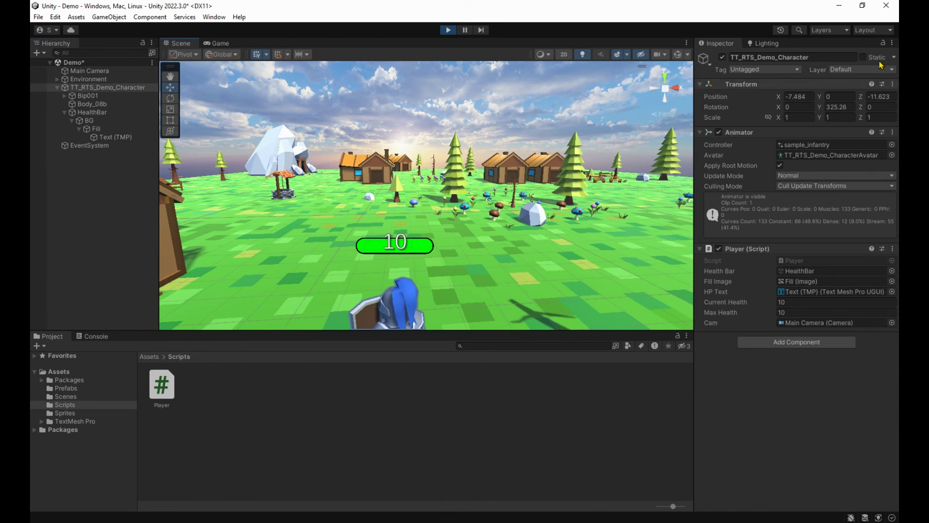
left_click_drag(820, 110, 725, 205)
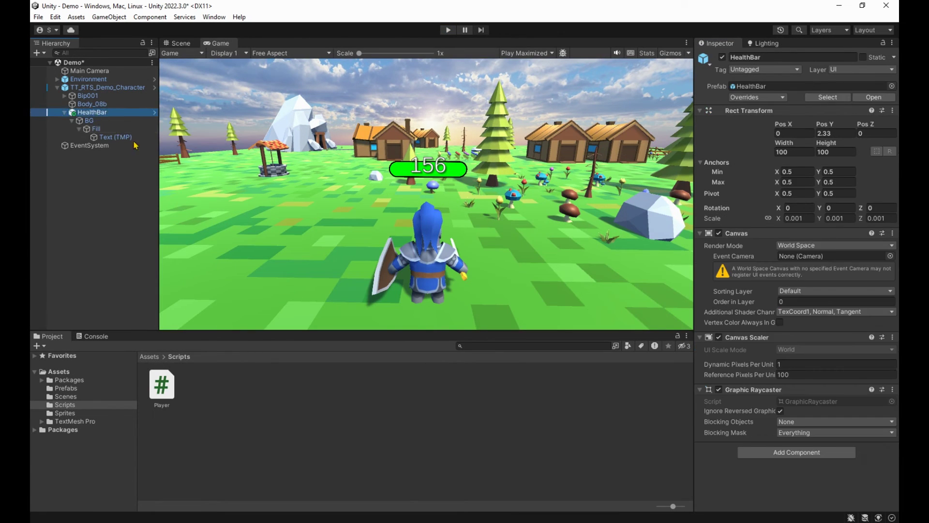
Step: Try orange on the Fill image colour, then leave it green 25FF00 and return to the code
left_click(96, 128)
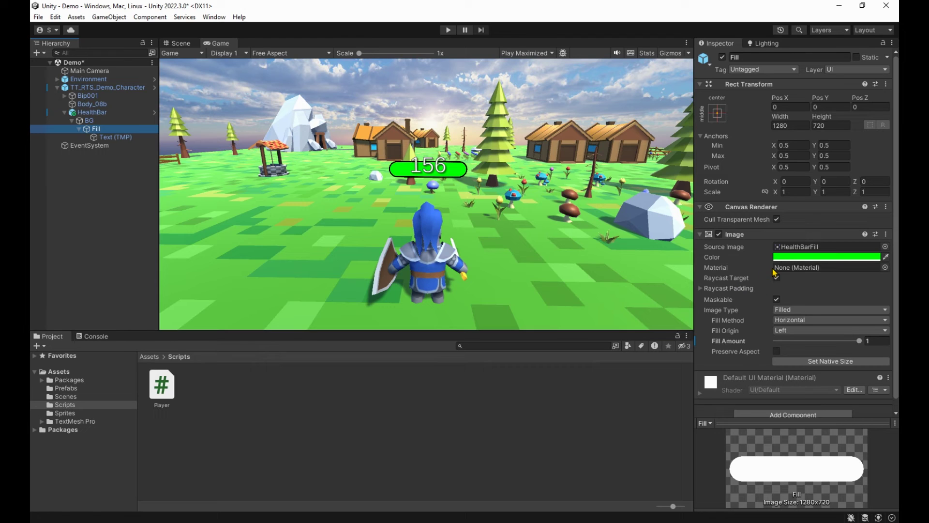
left_click(796, 260)
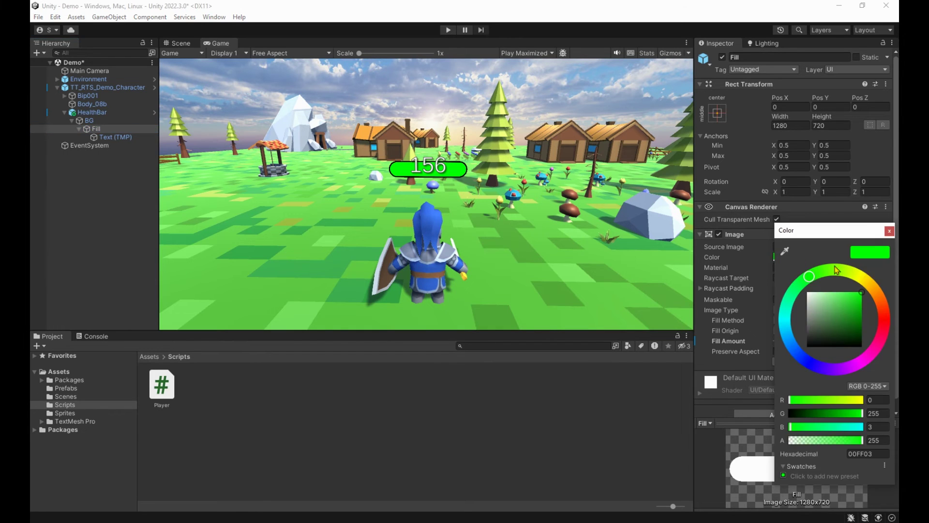
key("Escape")
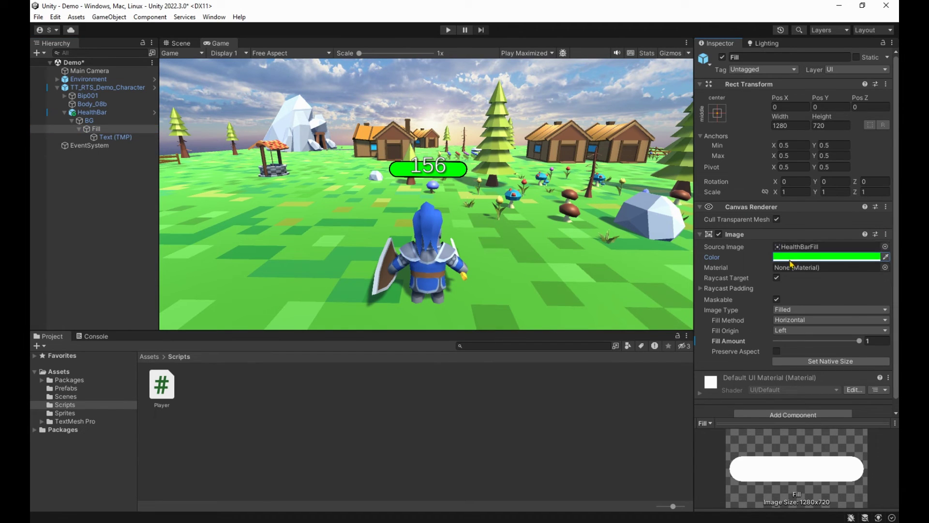
left_click(876, 257)
mouse_move(887, 341)
left_mouse_down()
mouse_move(876, 299)
mouse_move(846, 286)
left_mouse_up()
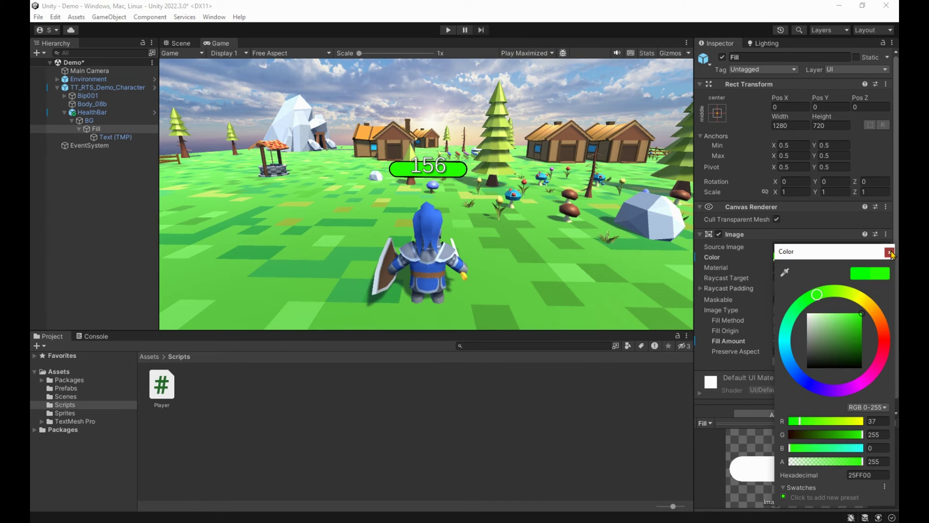
left_click(889, 252)
key("alt+Tab")
Step: Add a 'public Gradient HPGradient;' field after the cam field
scroll(241, 408, "up", 4)
left_click(310, 235)
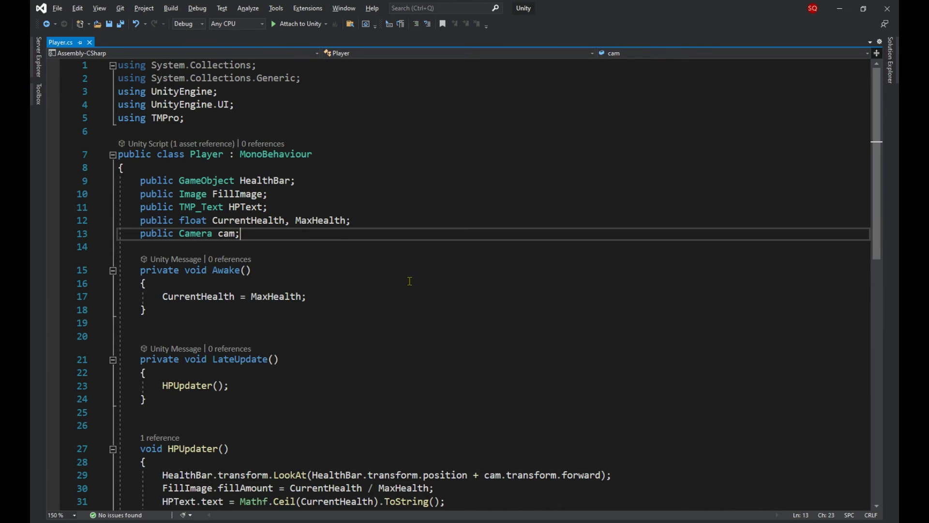
key("Return")
type("public gradient HPGradi")
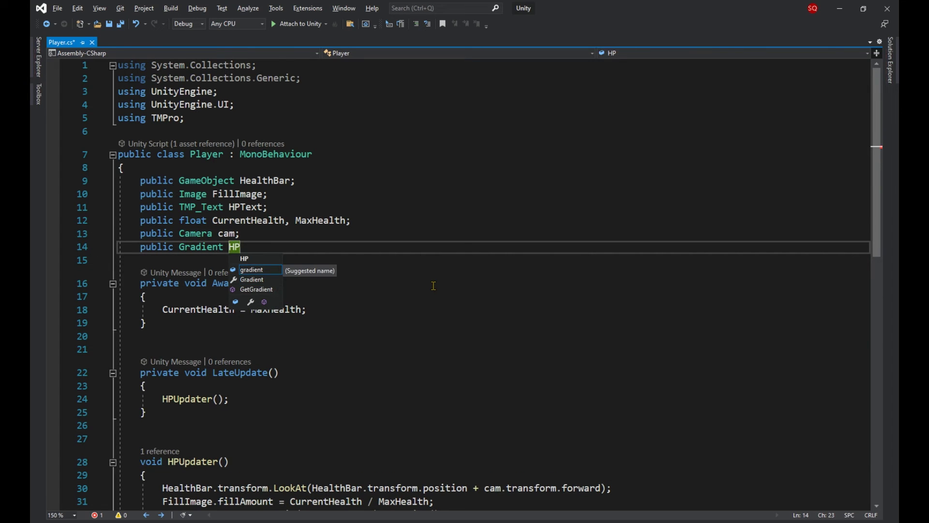
type("ent;")
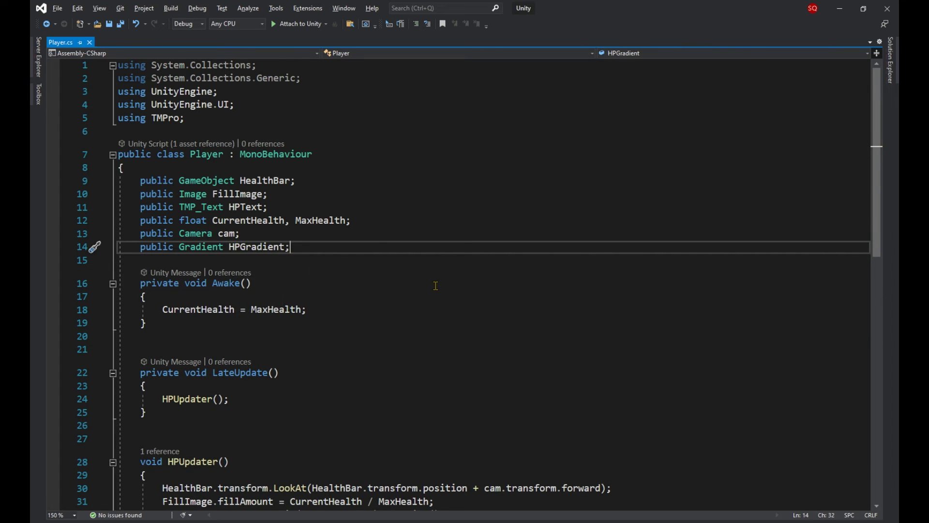
Step: Below the fillAmount line, set FillImage.color = HPGradient.Evaluate(FillImage.fillAmount);
scroll(435, 283, "down", 5)
left_click_drag(163, 317, 376, 303)
left_click(459, 303)
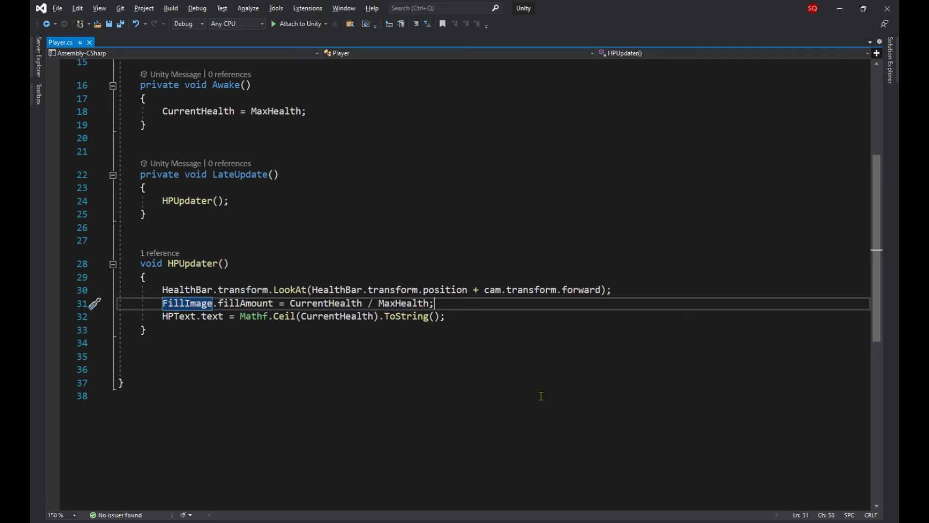
key("Return")
type("FillImage")
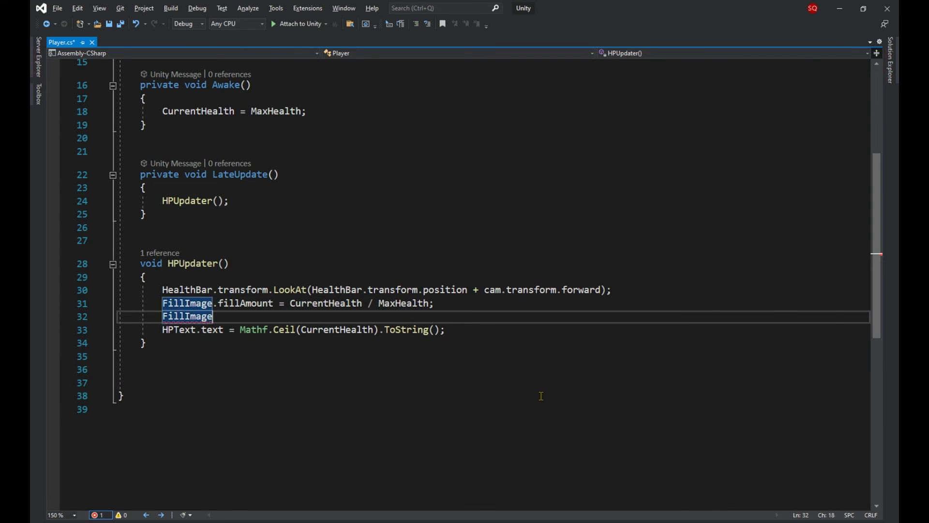
type(".color = HPGradient.Evaluate(")
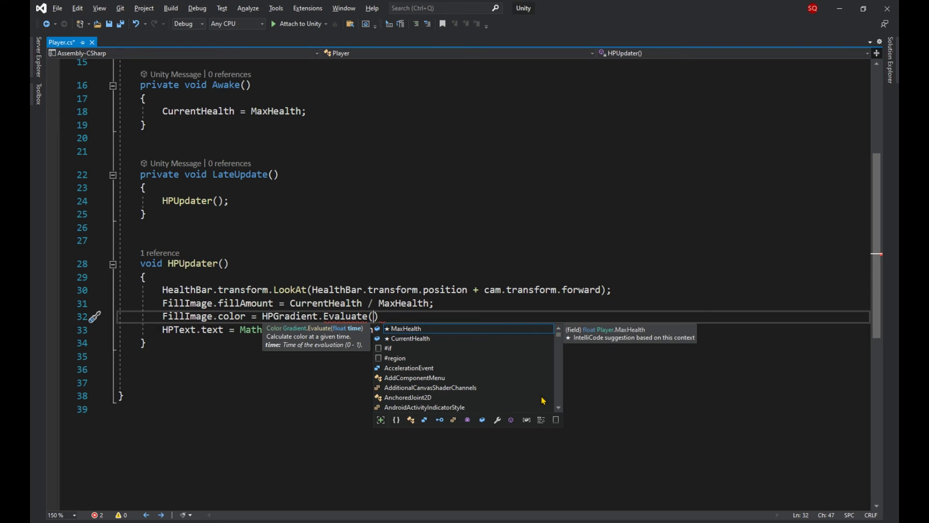
type("FillImage.fillAmount);")
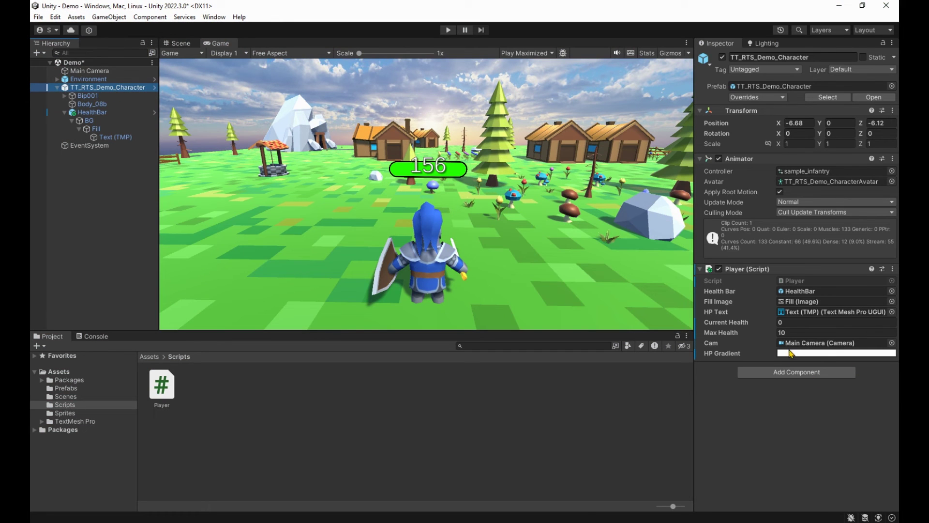
Step: Make the HP Gradient's starting colour pure red and its ending colour saturated green
left_click(794, 354)
left_click(404, 285)
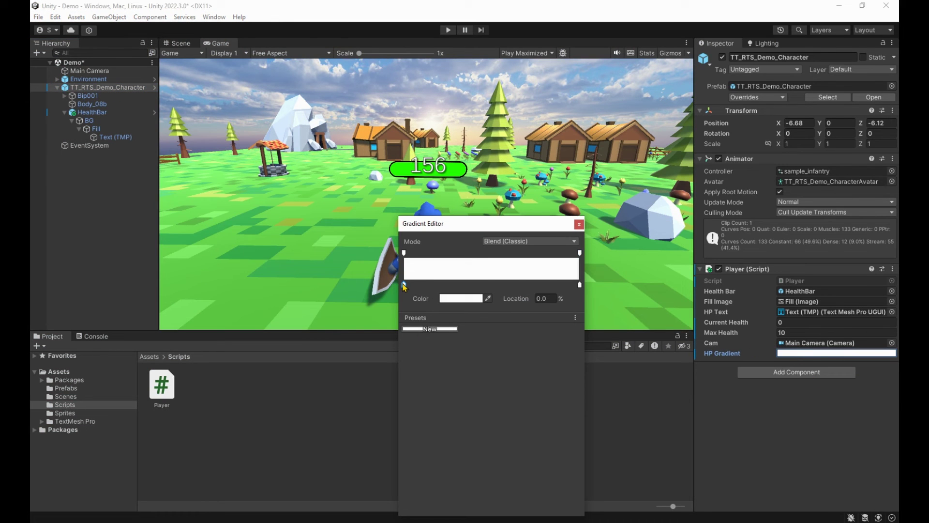
left_click(460, 299)
left_click_drag(455, 355, 491, 339)
left_click(517, 277)
double_click(580, 284)
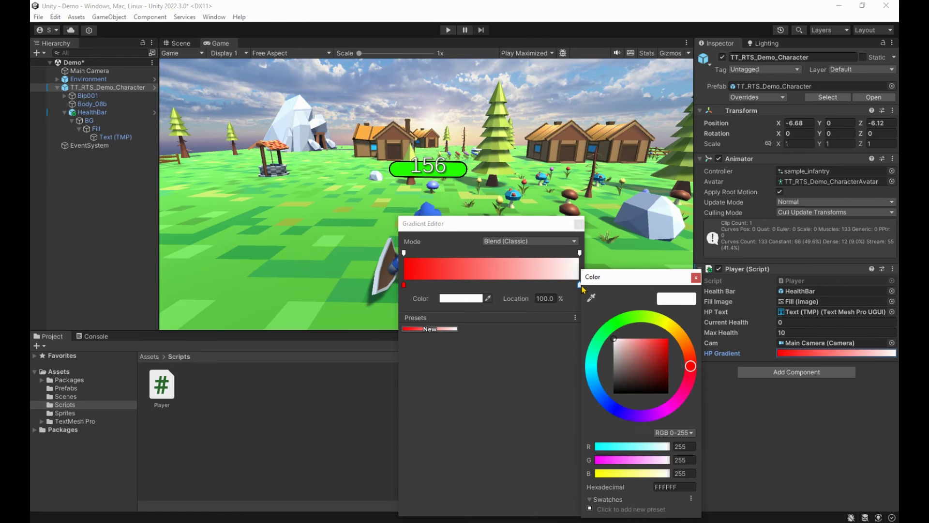
left_click(640, 322)
left_click(668, 338)
left_click(696, 277)
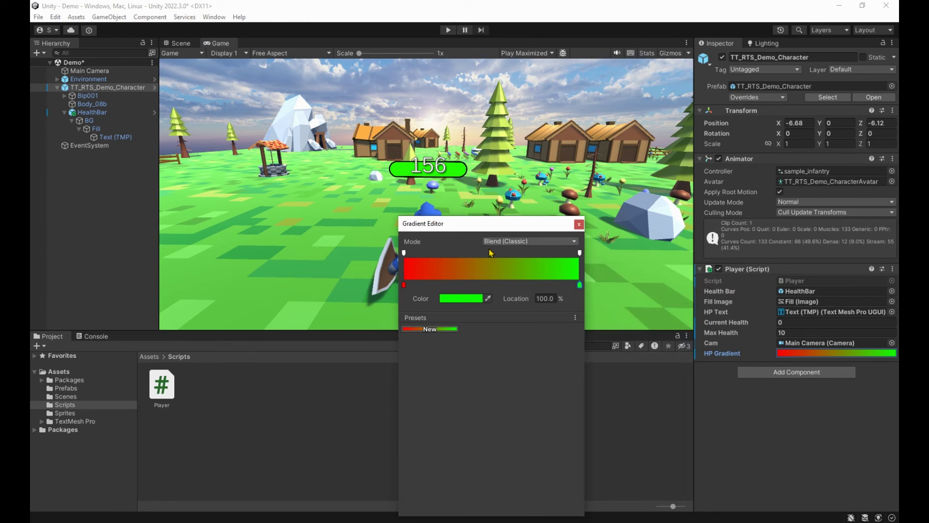
Step: Add an orange colour stop just past the middle and set blending to Blend (Perceptual)
left_click(490, 252)
double_click(494, 286)
left_click(533, 361)
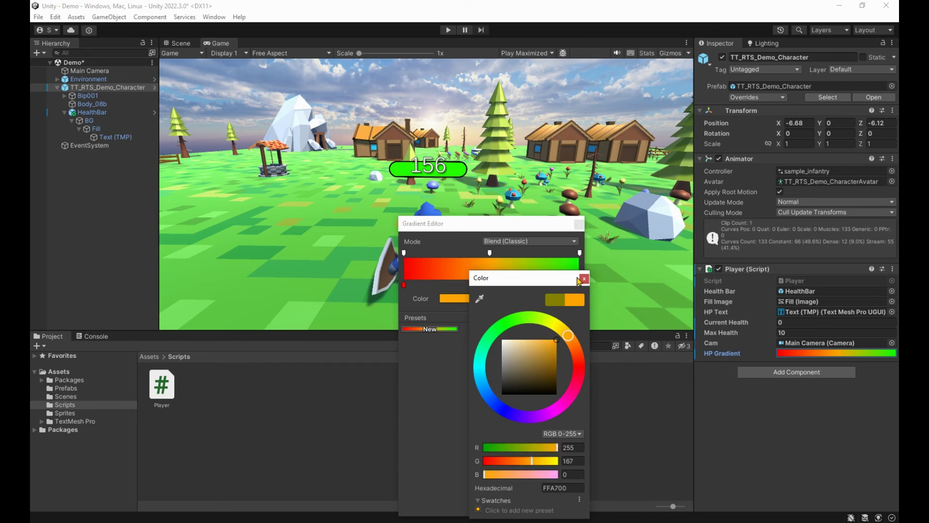
mouse_move(494, 285)
left_mouse_down()
mouse_move(506, 289)
mouse_move(497, 285)
left_mouse_up()
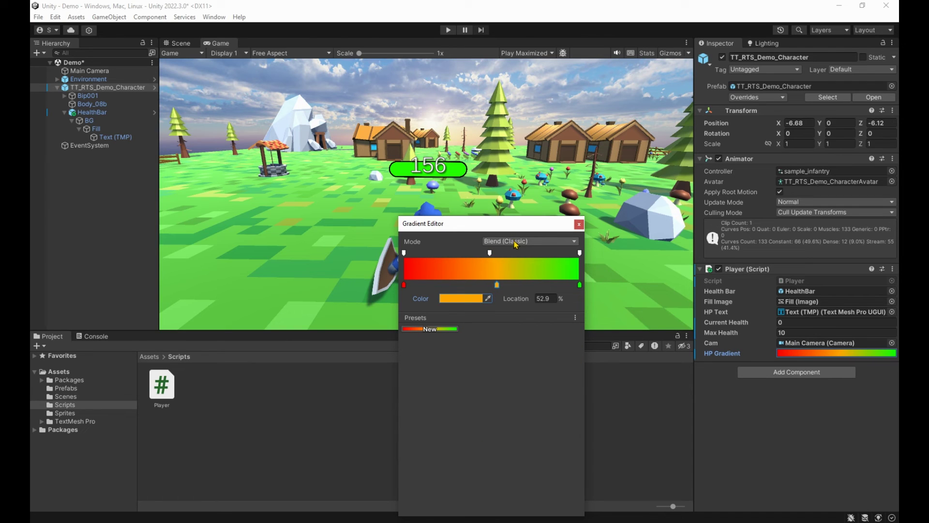
left_click(514, 242)
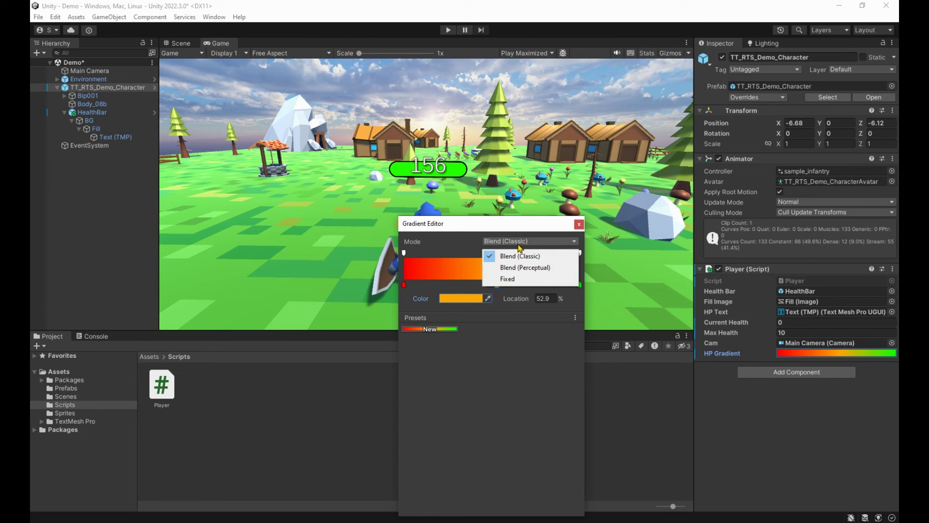
left_click(518, 270)
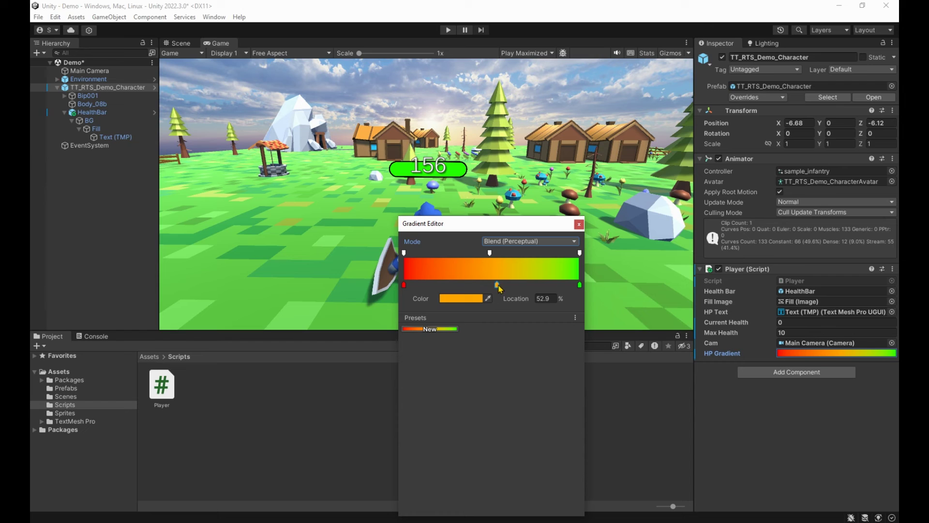
Step: Pull the red and green stops inward and place the orange stop at 57.1%
left_click_drag(499, 288, 506, 287)
left_click_drag(579, 285, 558, 285)
left_click_drag(404, 285, 441, 285)
left_click_drag(502, 285, 503, 284)
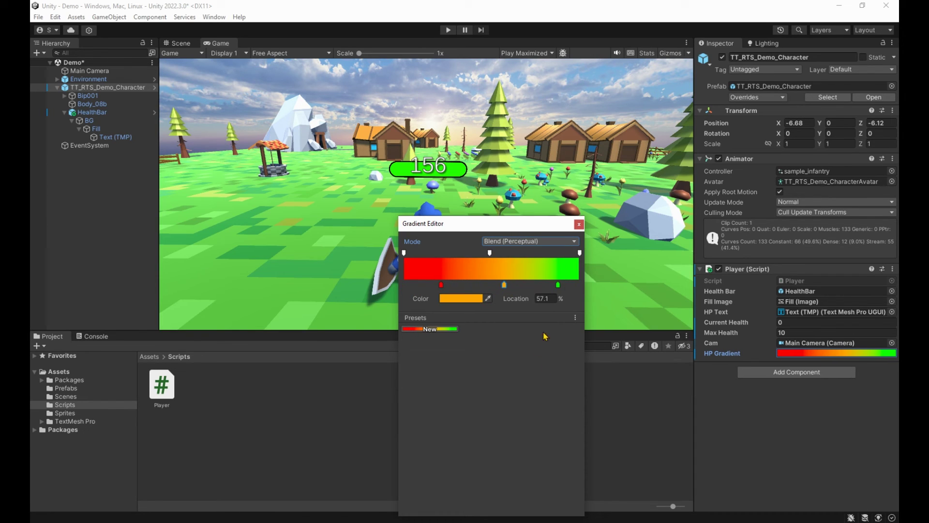
left_click(579, 224)
Step: Add a void TakeDamage(float damage) method after LateUpdate in Player.cs
key("alt+Tab")
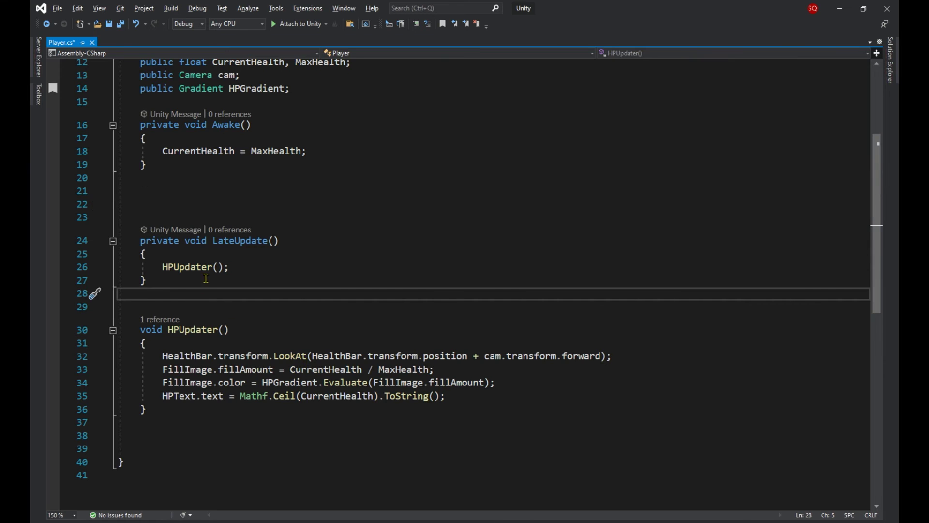
scroll(255, 319, "down", 2)
key("Return")
key("Return")
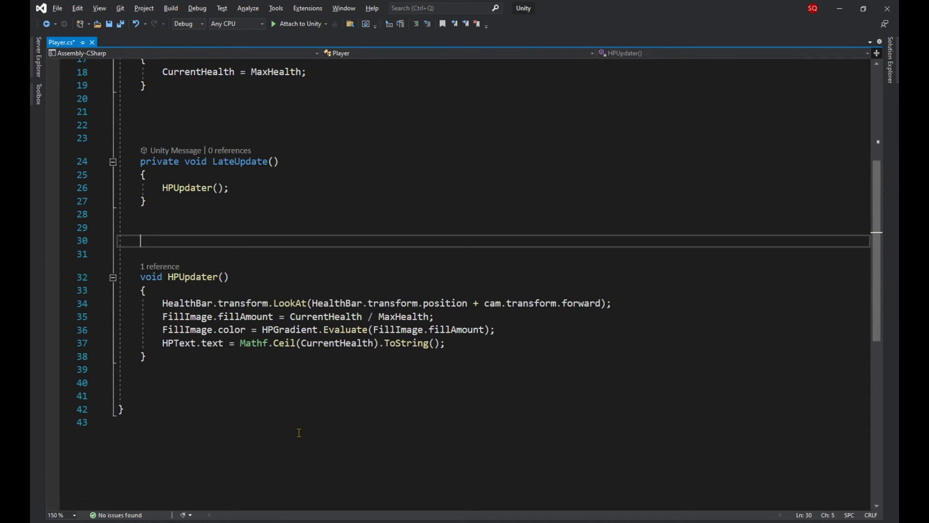
key("Up")
type("void ")
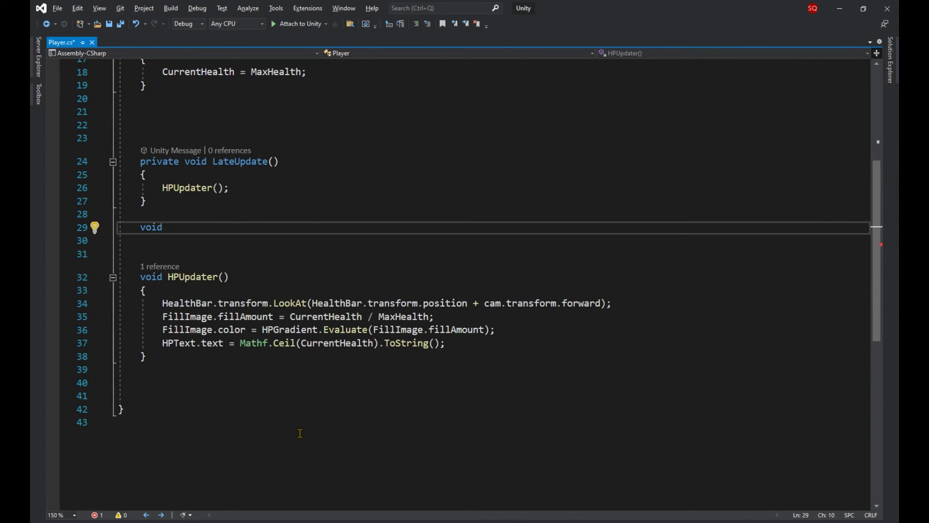
type("TakeDamage(float")
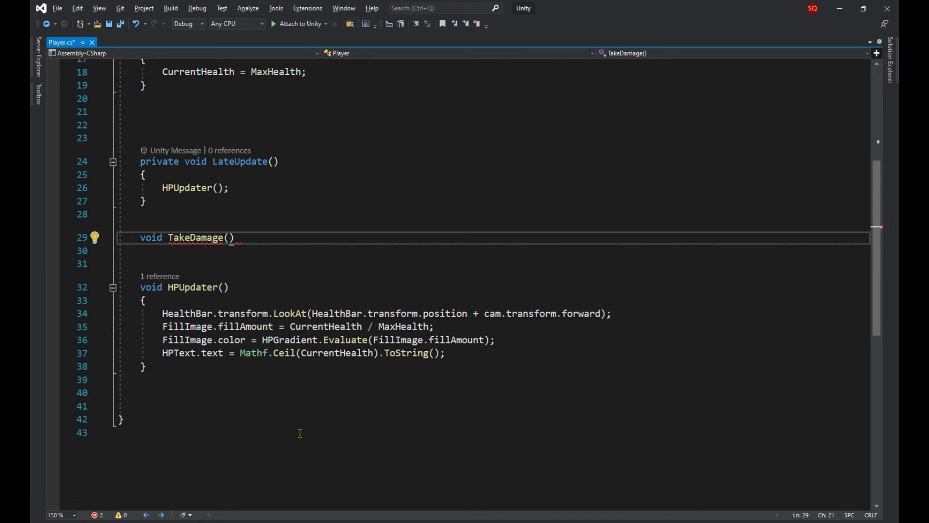
type(" damage")
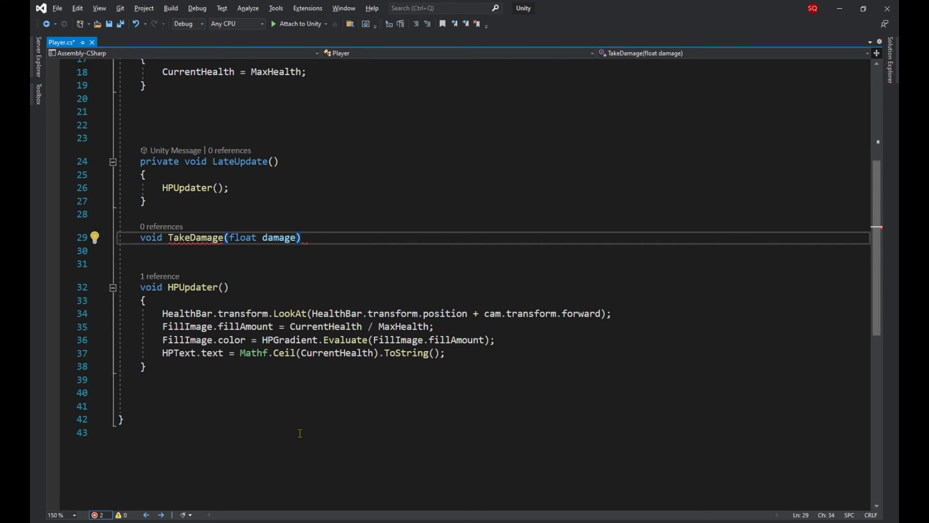
type(")")
key("Return")
type("{")
key("Return")
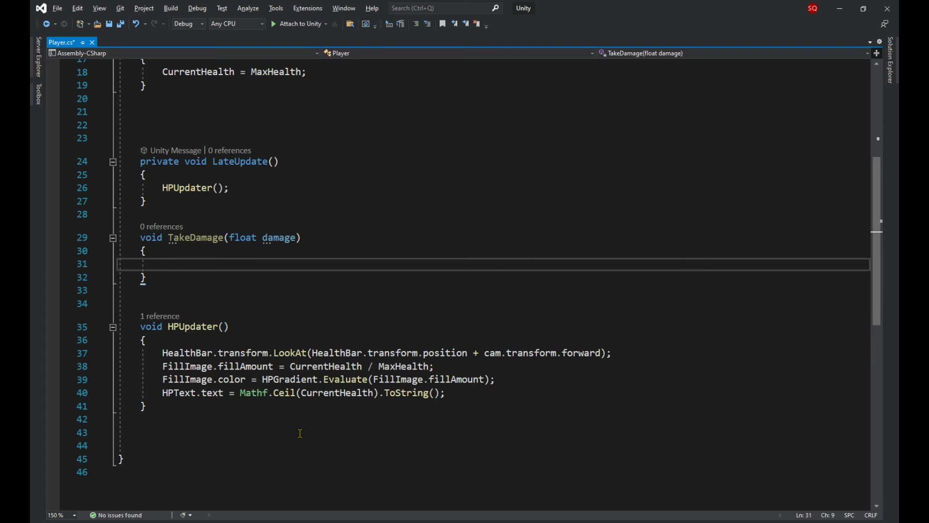
Step: Make TakeDamage do CurrentHealth -= damage and Destroy(gameObject) when health reaches 0
type("cure")
key("BackSpace")
type("re")
key("Tab")
type("-=")
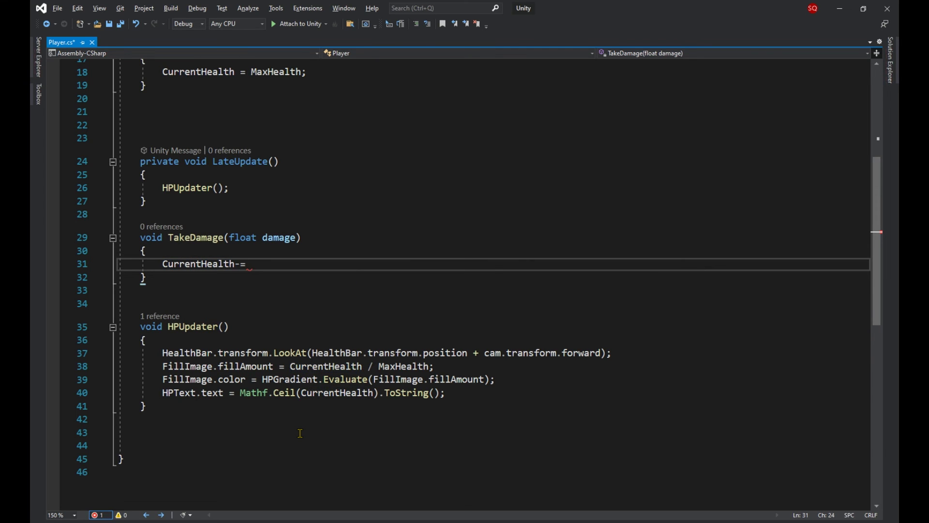
type(" damage;")
key("Return")
type("if(CurrentHealth")
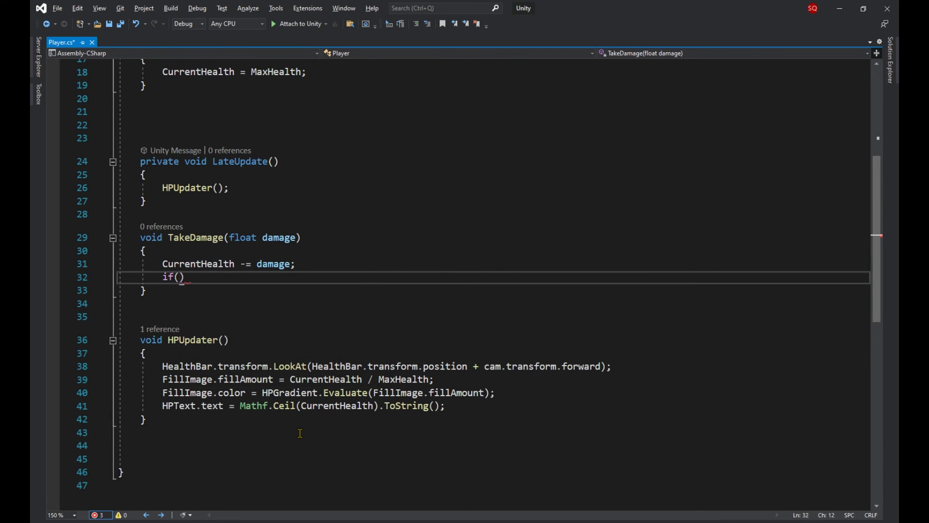
type("0")
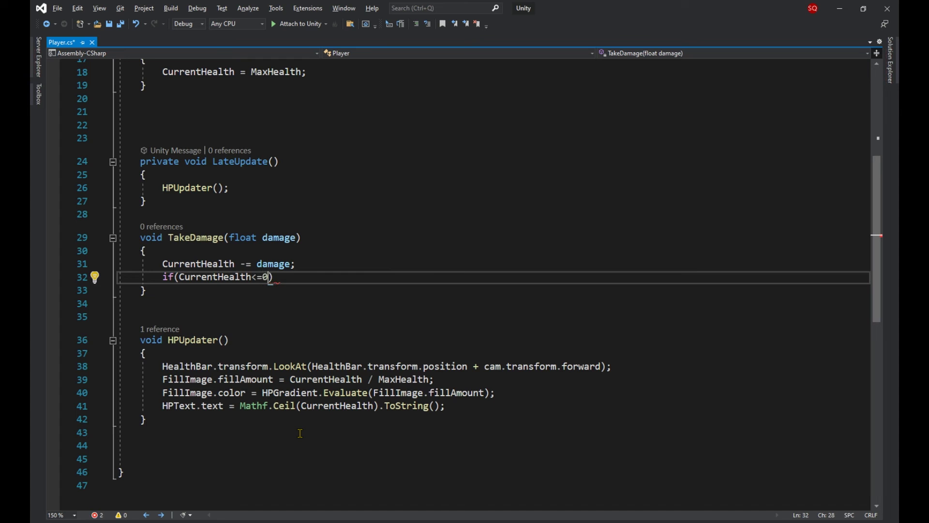
type(")")
key("Return")
type("Destroy(gameObject);")
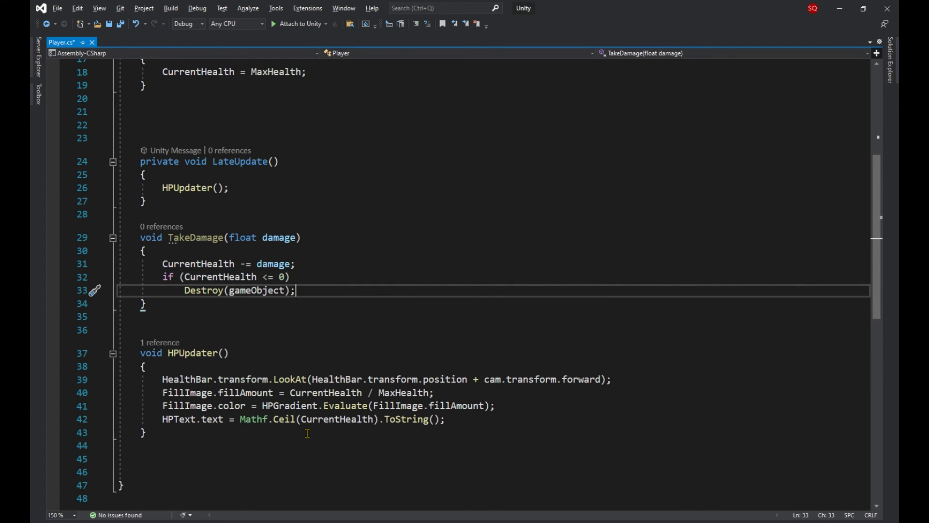
Step: Add an Update method calling TakeDamage(1f) when KeyCode.Tab is pressed, and save the script
scroll(305, 432, "up", 2)
left_click(201, 197)
type("up")
key("Return")
type("if")
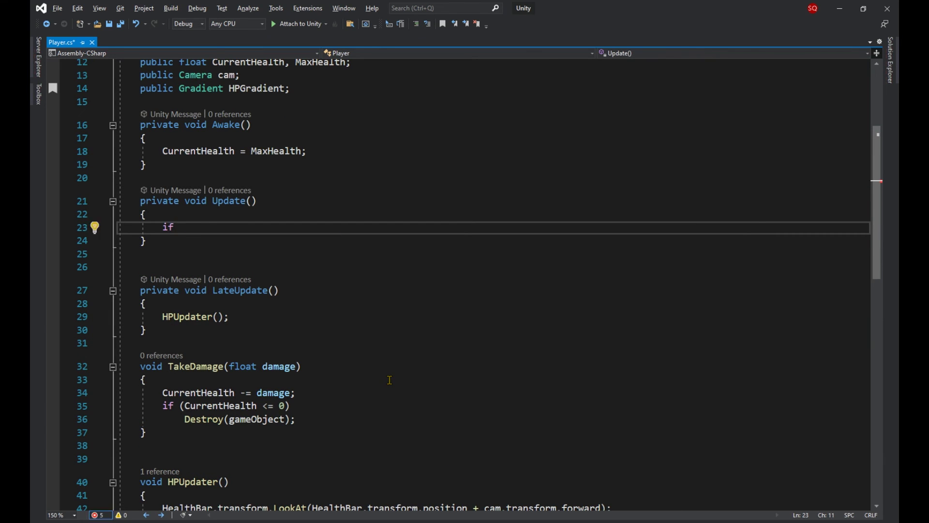
type("(Input.getKeyDown(KeyCode.Tab))")
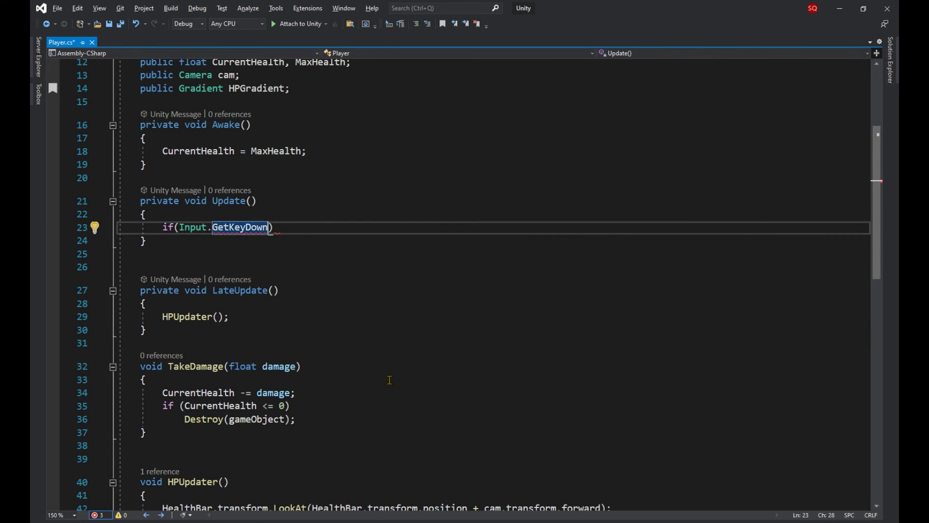
key("Return")
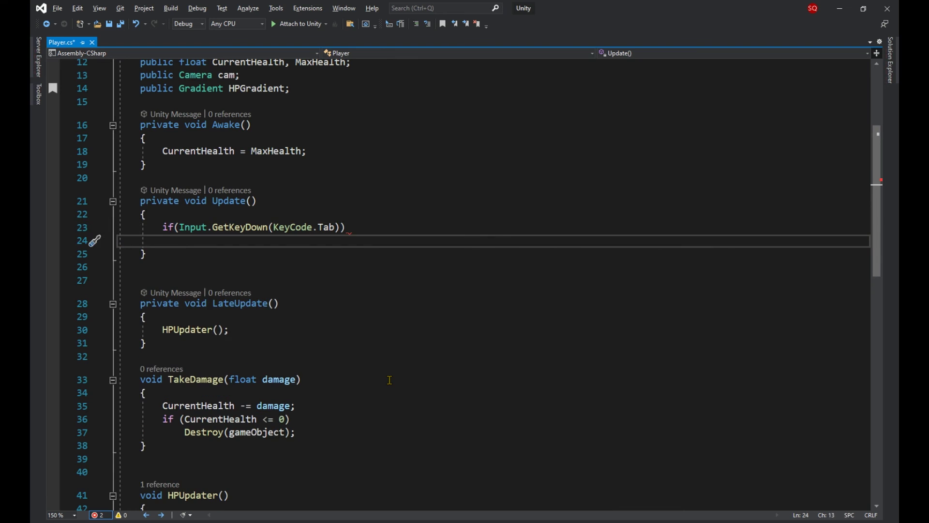
type("TakeDamage(1f);")
key("ctrl+s")
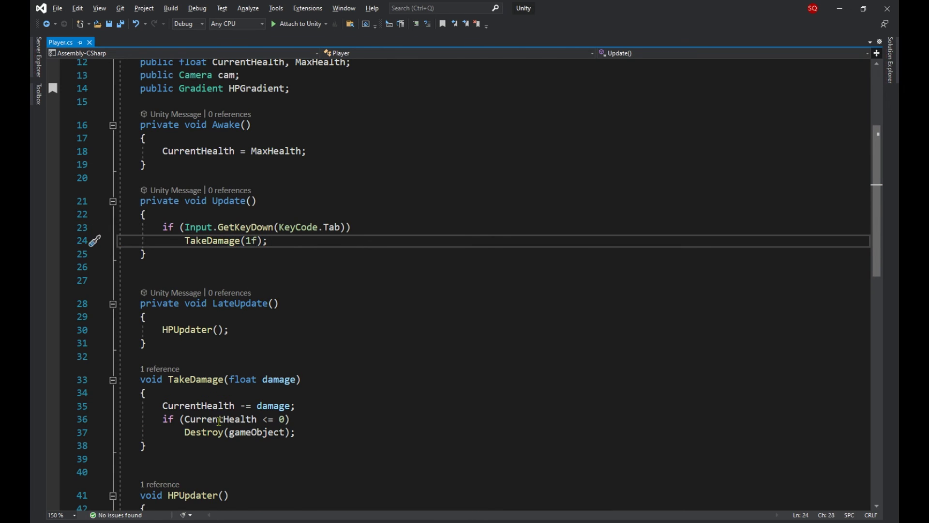
scroll(218, 420, "down", 2)
Step: Run Play mode in Unity, damage the player repeatedly until the knight is destroyed, then stop
mouse_move(170, 522)
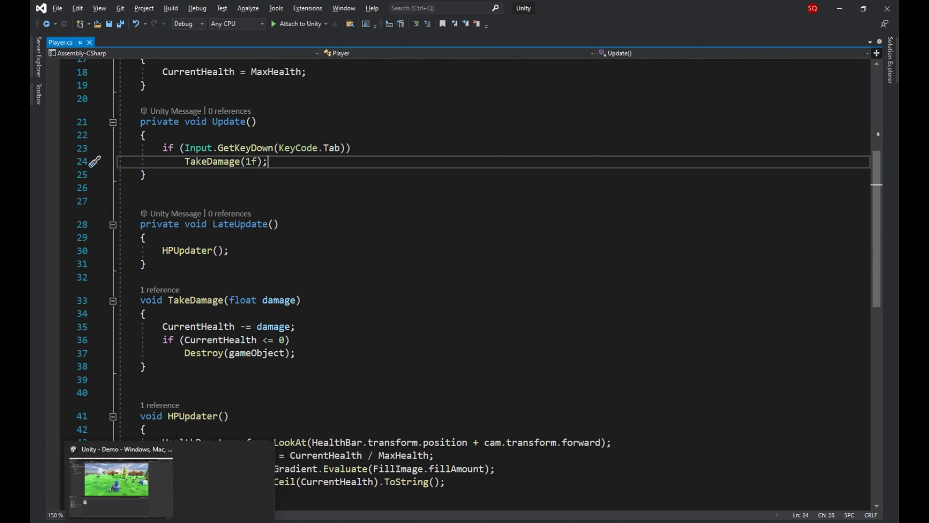
left_click(114, 484)
left_click(449, 30)
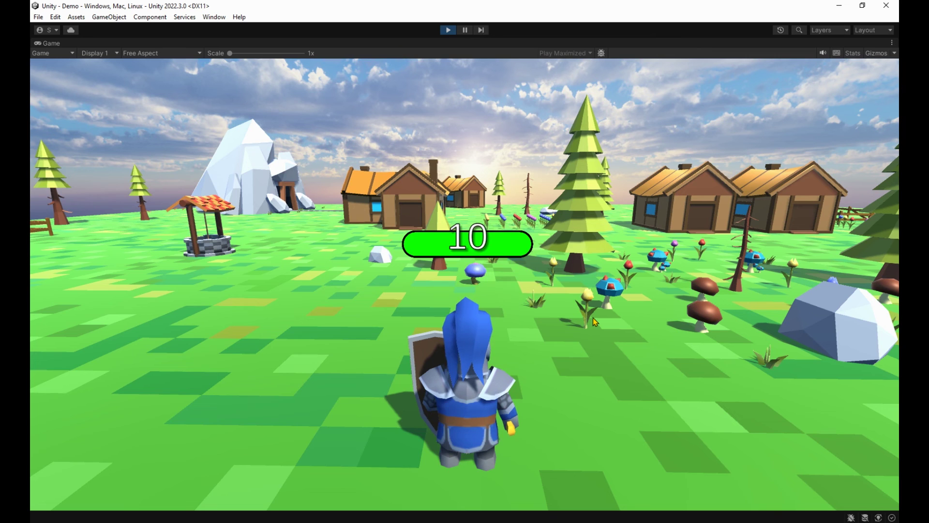
key("space")
key("space")
key("space")
key("space")
key("space")
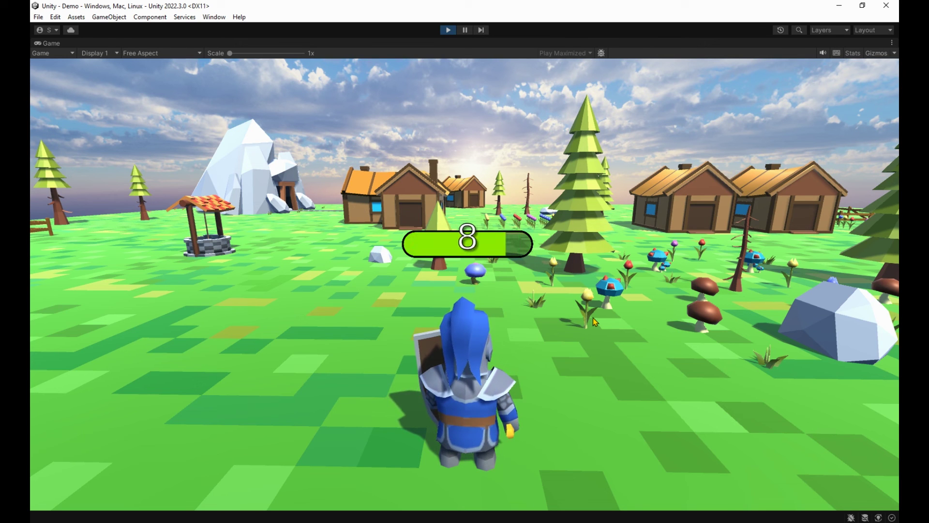
key("space")
key("space")
key("space")
key("space")
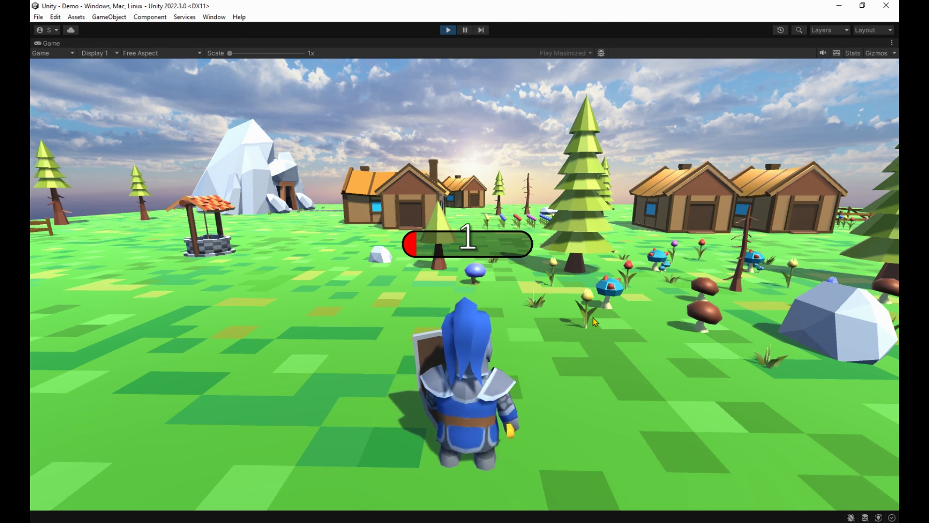
key("space")
left_click(448, 30)
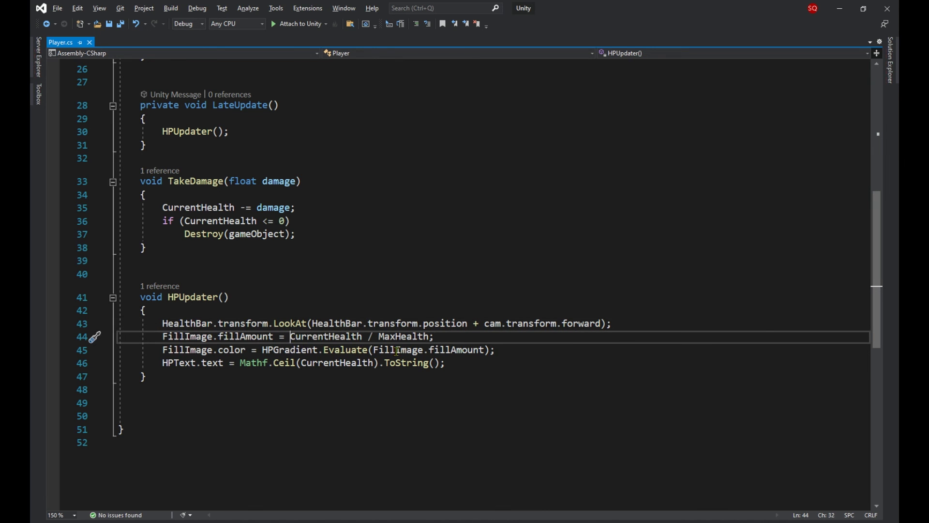
Step: Replace the fillAmount calculation with Mathf.Lerp(FillImage.fillAmount, CurrentHealth/MaxHealth, ...)
left_click_drag(279, 336, 432, 337)
key("BackSpace")
type("= ")
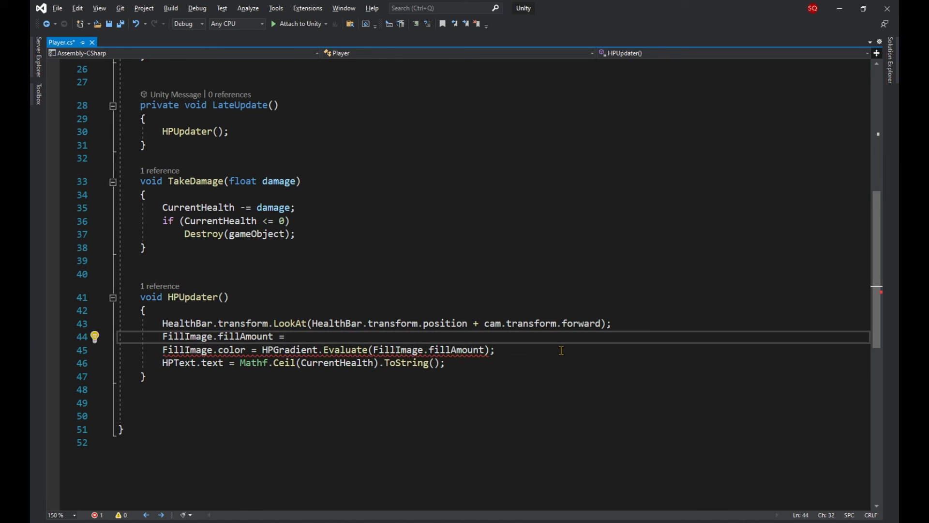
type("Mathf.Lerp")
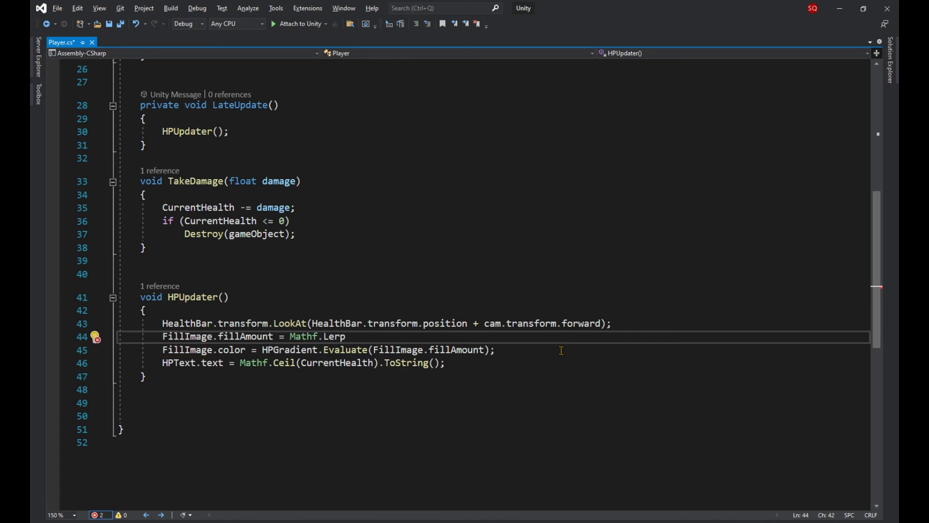
type("(FillImage.fillAmount,")
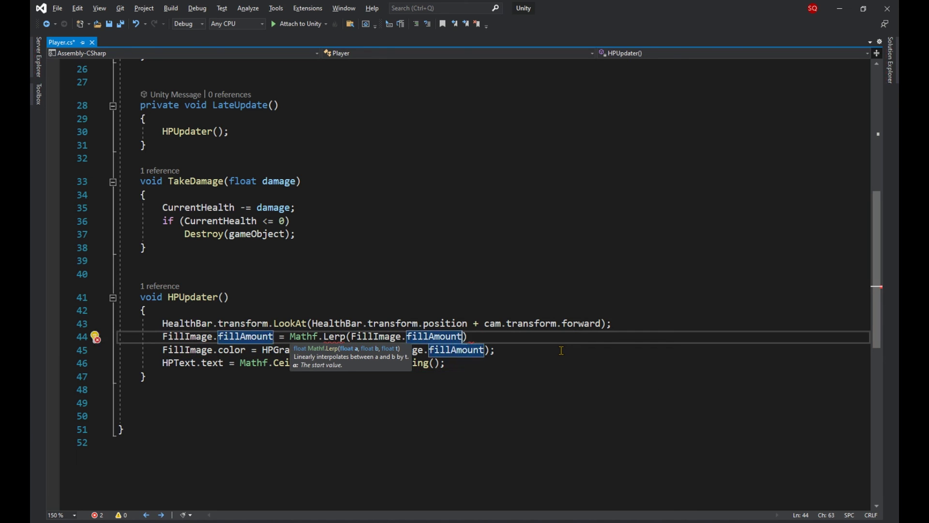
type("CurrentHealth/MaxHealth")
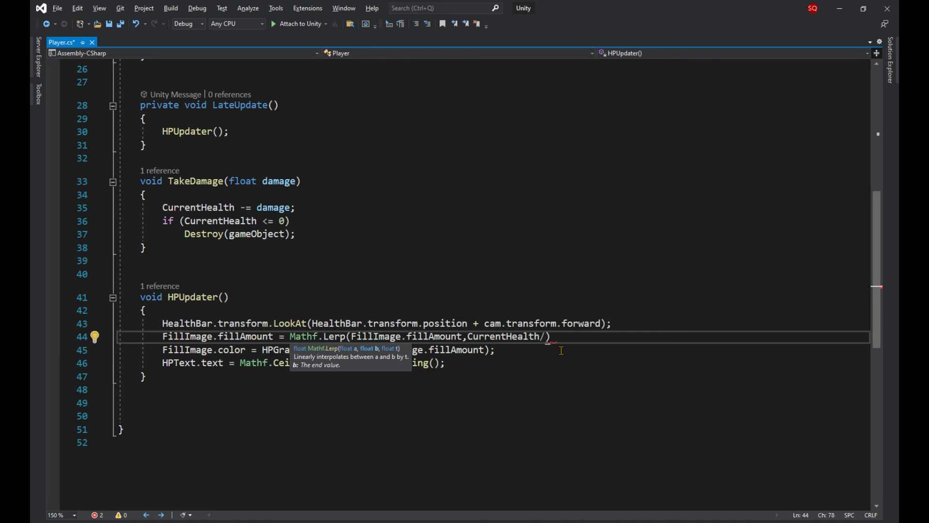
type(",")
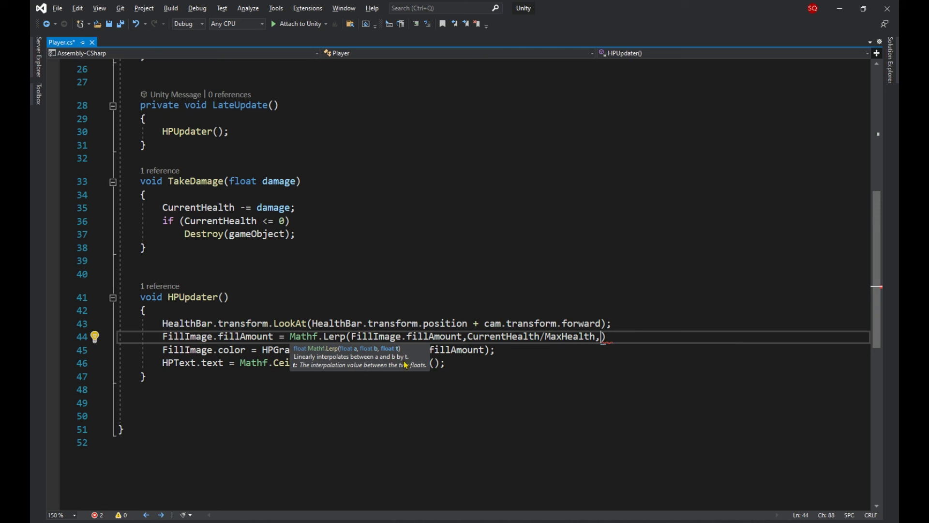
Step: Declare public float TransitionFactor below HPGradient and pass it as the Lerp's third argument
scroll(412, 275, "up", 3)
scroll(412, 275, "up", 5)
left_click(300, 247)
key("Return")
type("public tran")
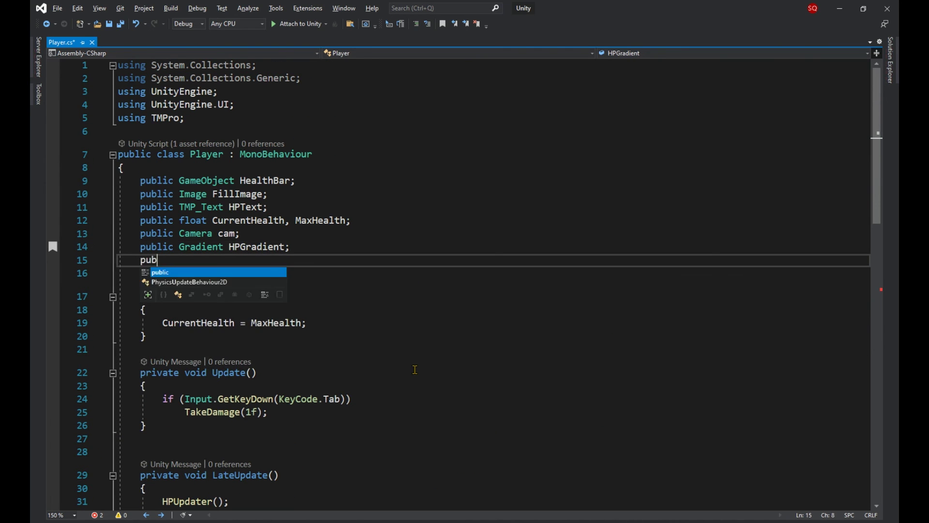
key("BackSpace")
key("BackSpace")
key("BackSpace")
key("BackSpace")
type("float TransitionF")
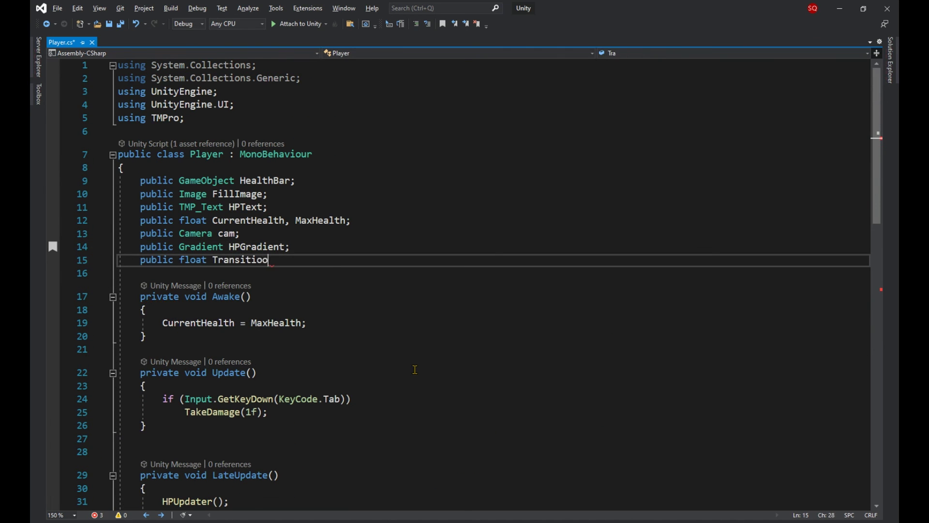
type("actor;")
scroll(415, 369, "down", 7)
left_click(600, 390)
type("TransitionFactor)")
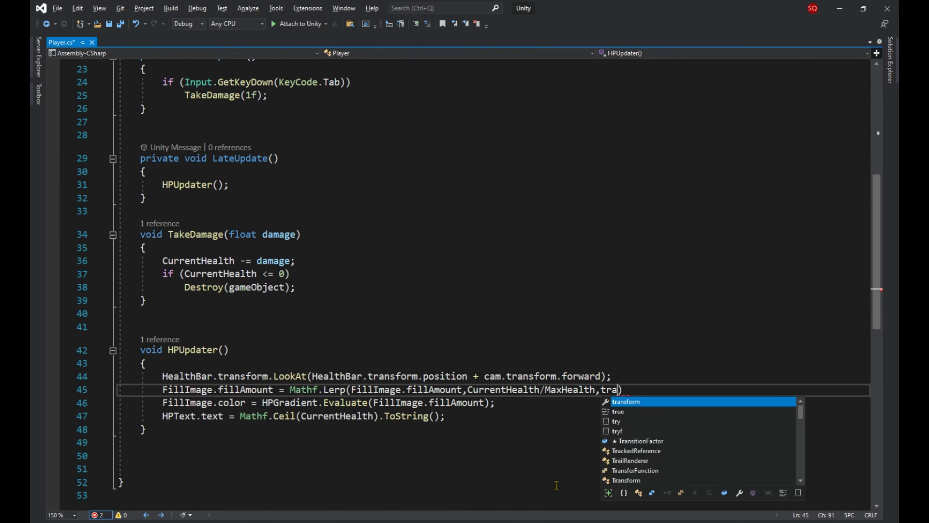
type(";")
scroll(533, 462, "down", 2)
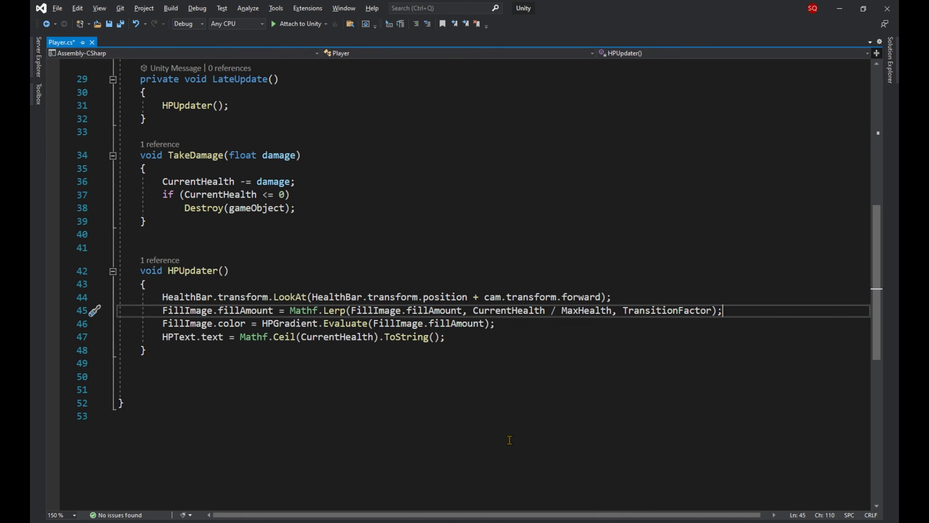
Step: Set the Player's Transition Factor to 0.1 in the Inspector and start Play mode
key("alt+Tab")
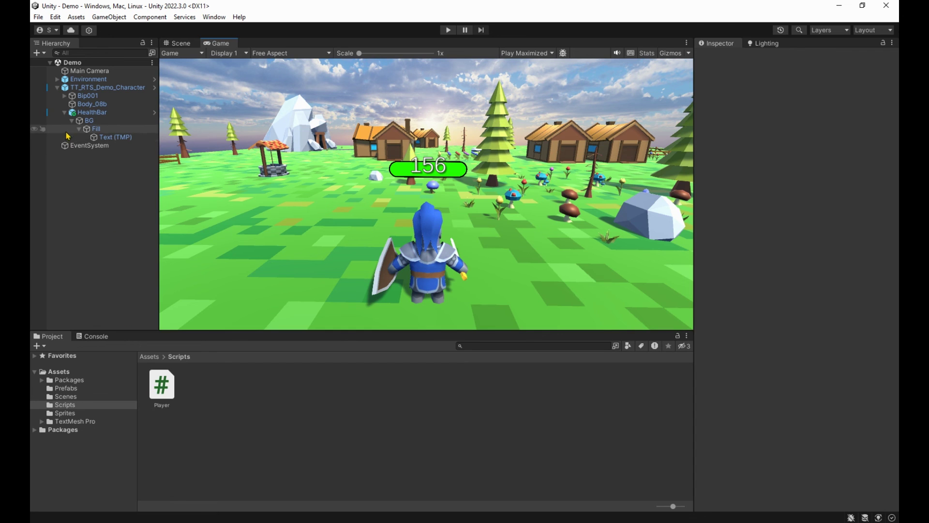
left_click_drag(727, 362, 811, 363)
left_click_drag(730, 364, 724, 364)
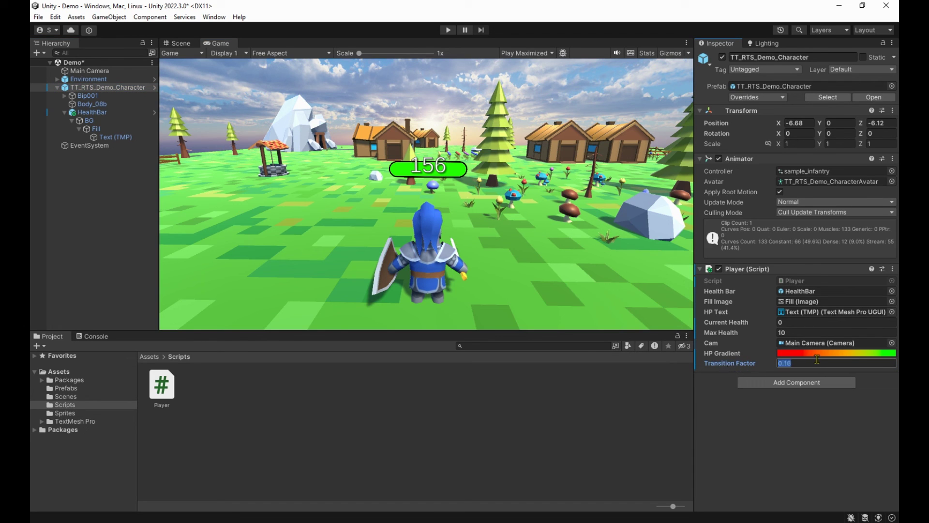
left_click(448, 32)
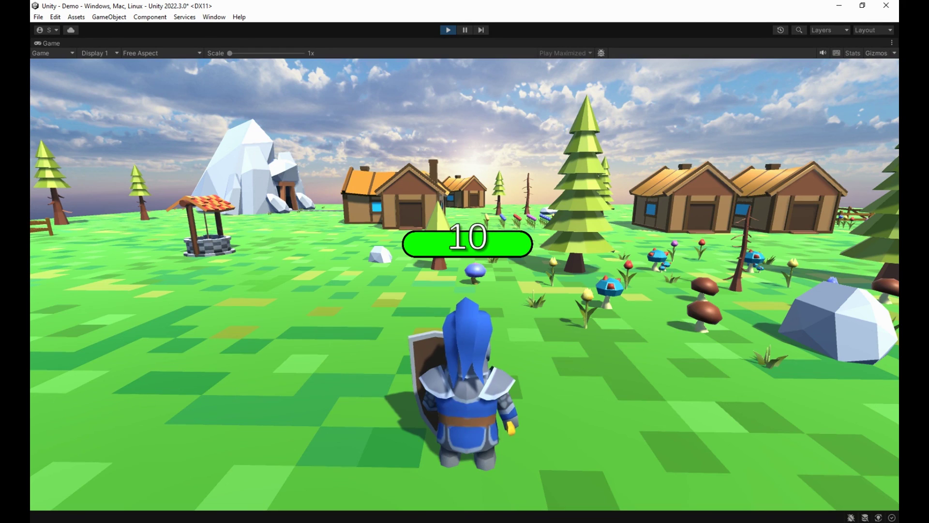